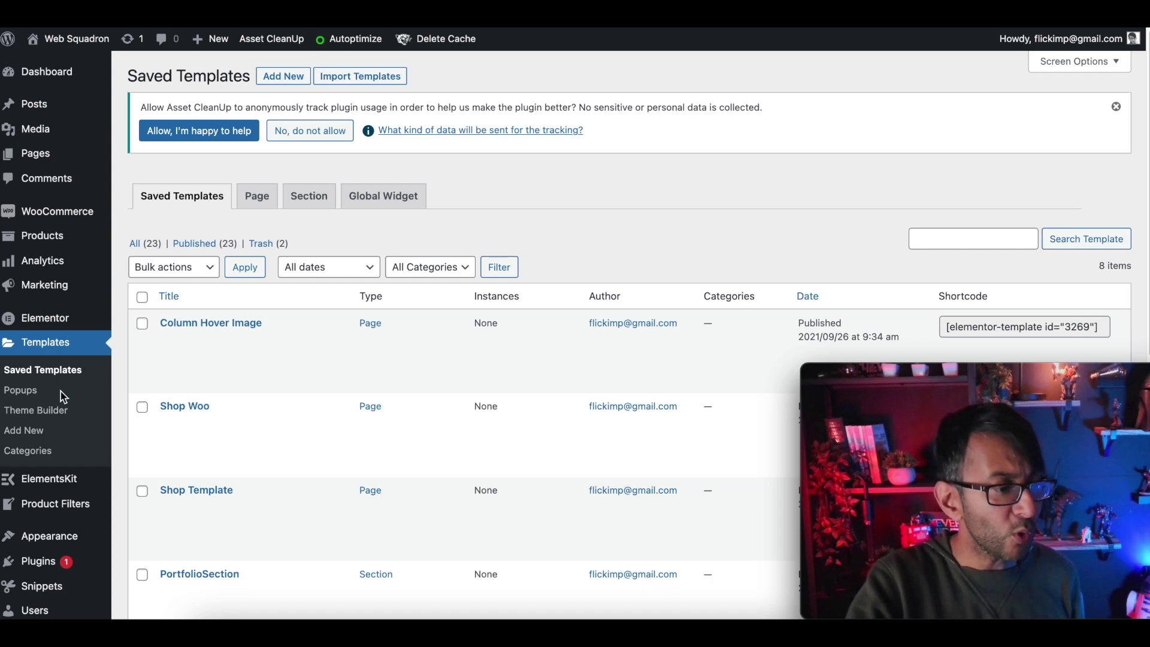
Create a new popup template named Landingpop.
{"action": "left_click", "coordinate": [31, 393]}
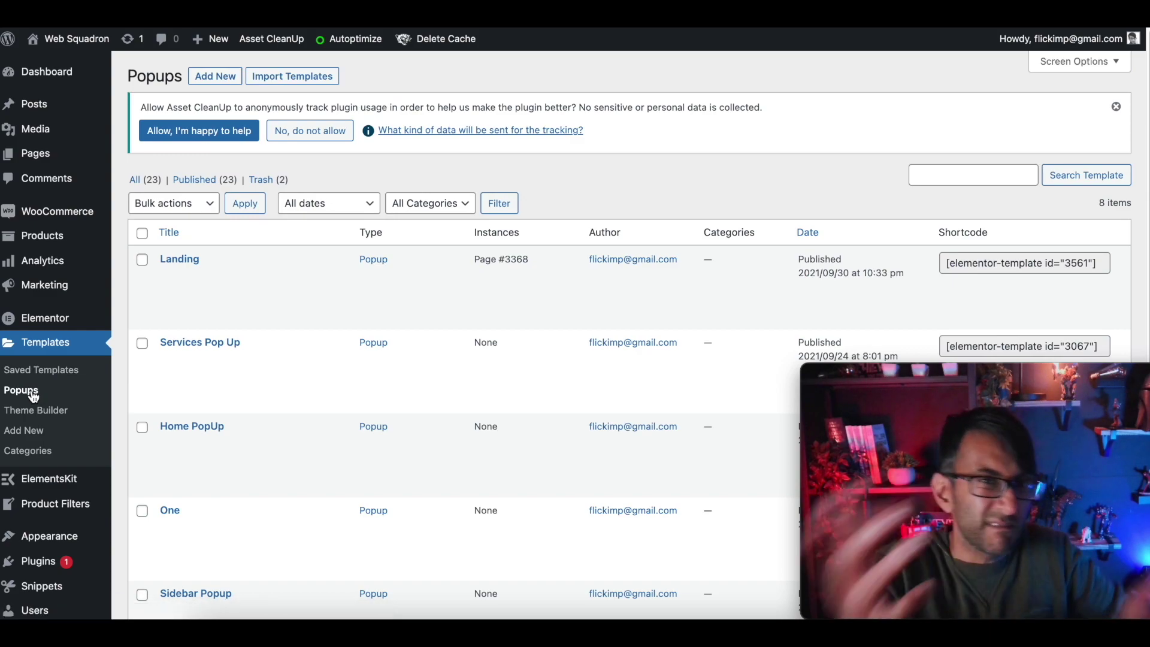
{"action": "left_click", "coordinate": [204, 72]}
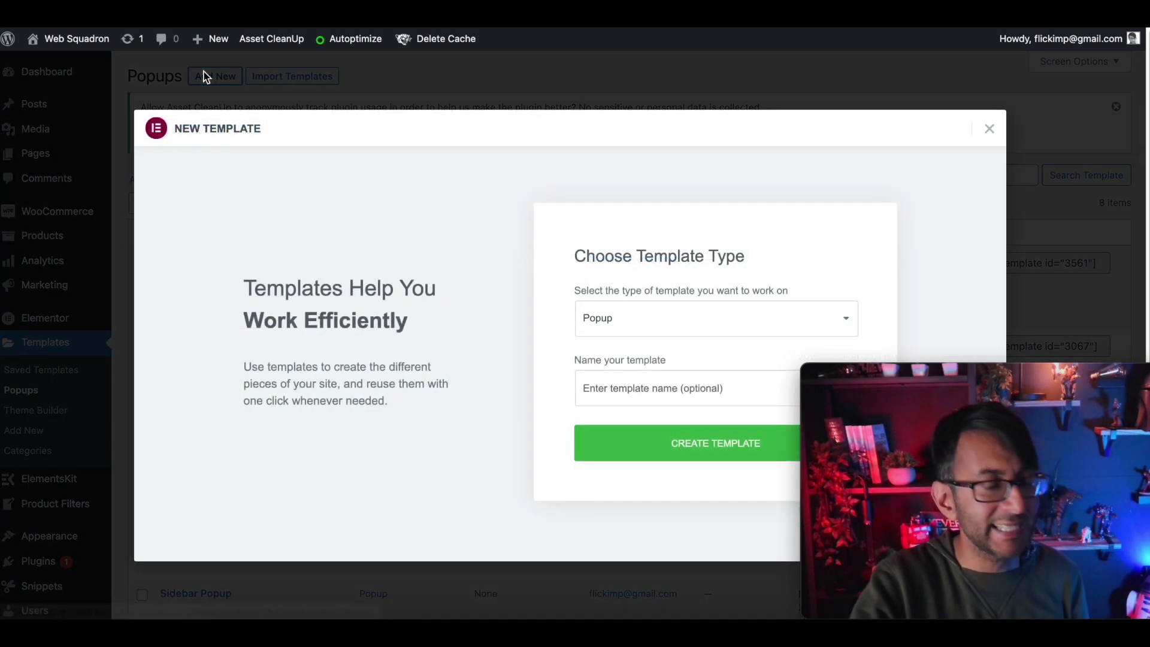
{"action": "left_click", "coordinate": [644, 323]}
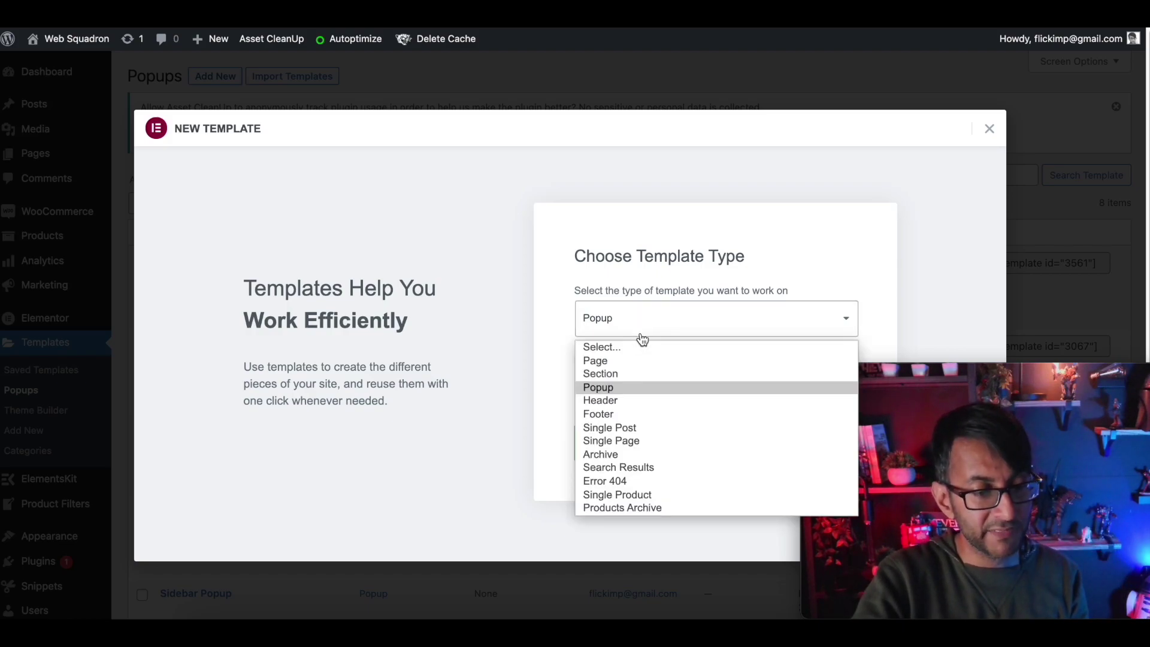
{"action": "left_click", "coordinate": [638, 388]}
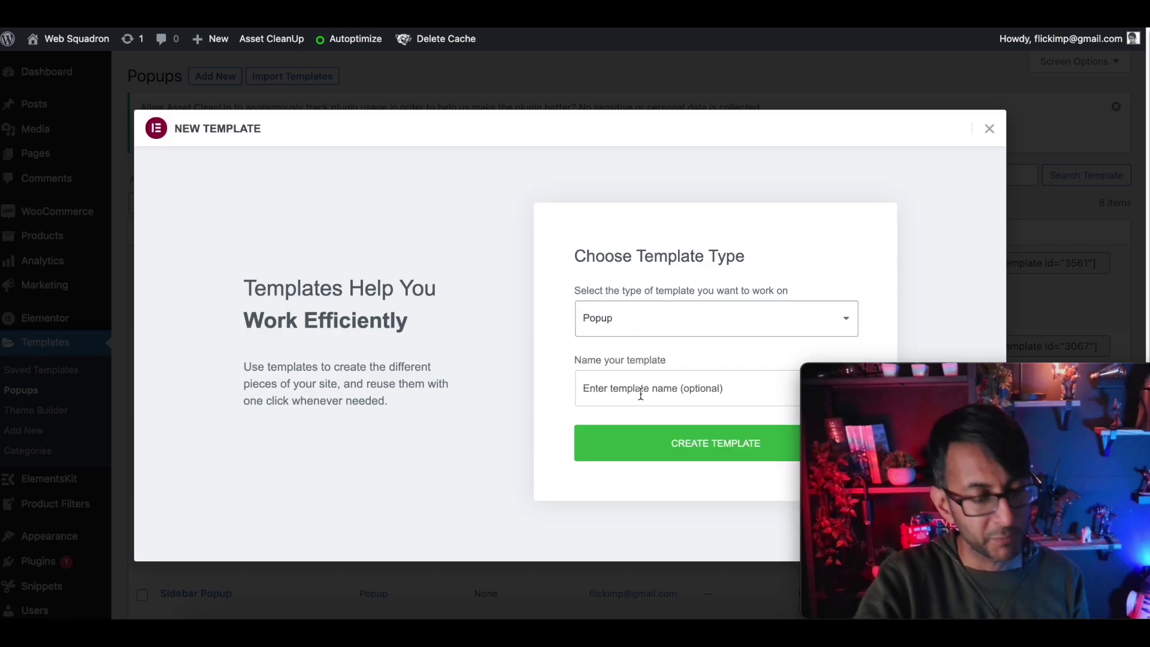
{"action": "left_click", "coordinate": [633, 389]}
{"action": "type", "text": "Lan"}
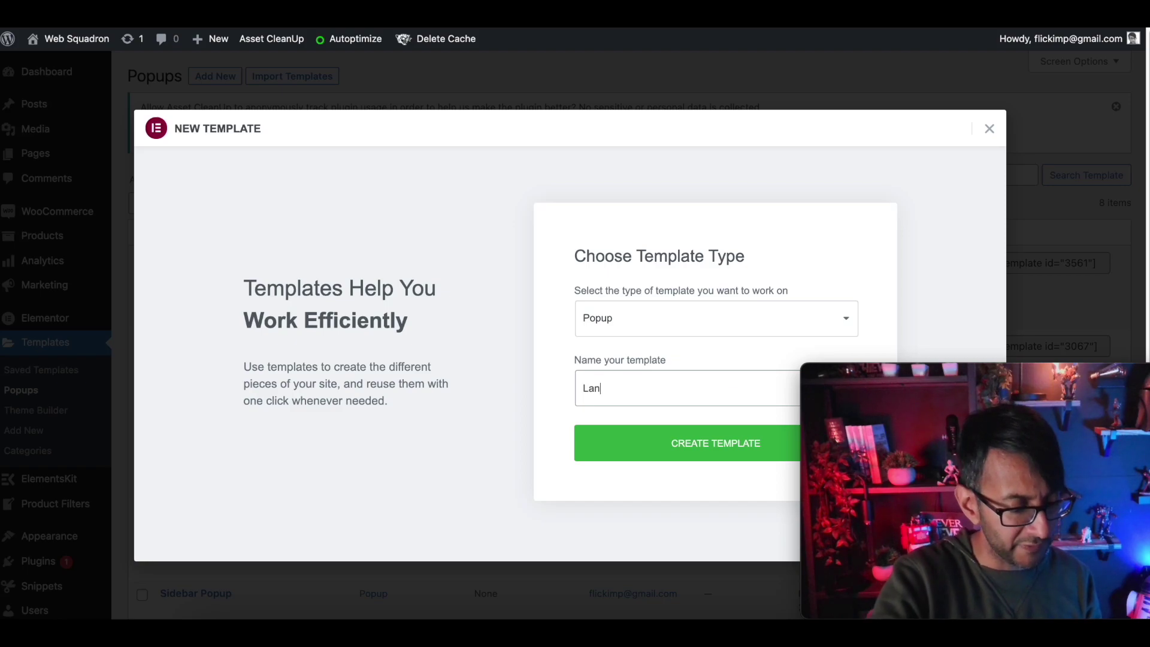
{"action": "type", "text": "dingpop"}
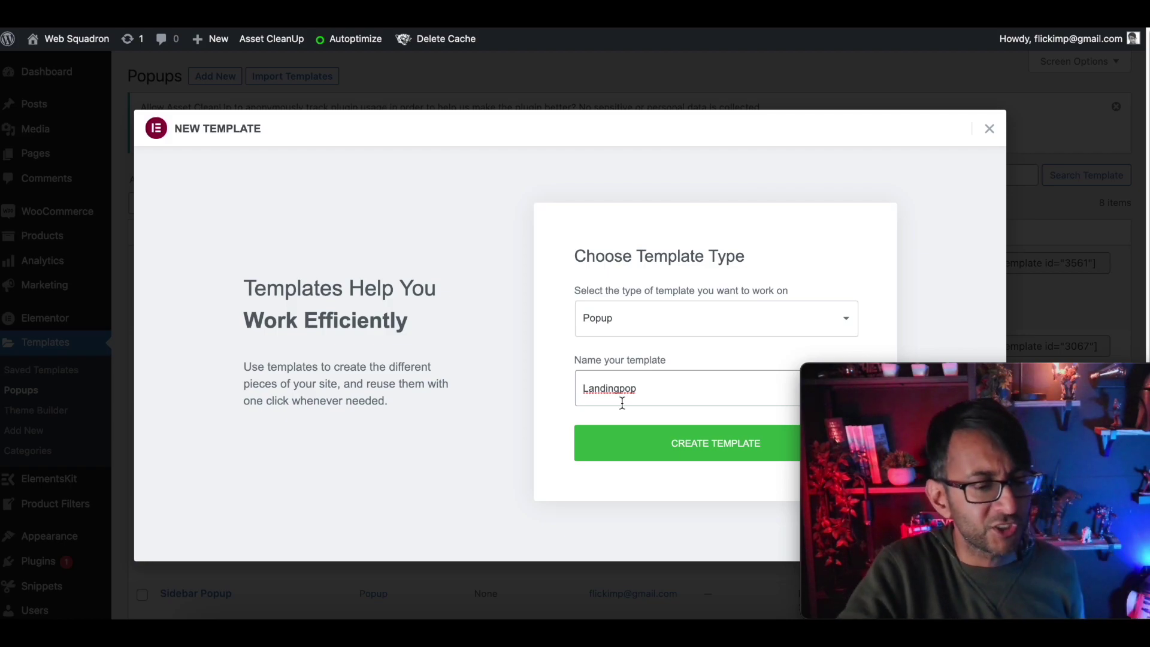
{"action": "left_click", "coordinate": [708, 457]}
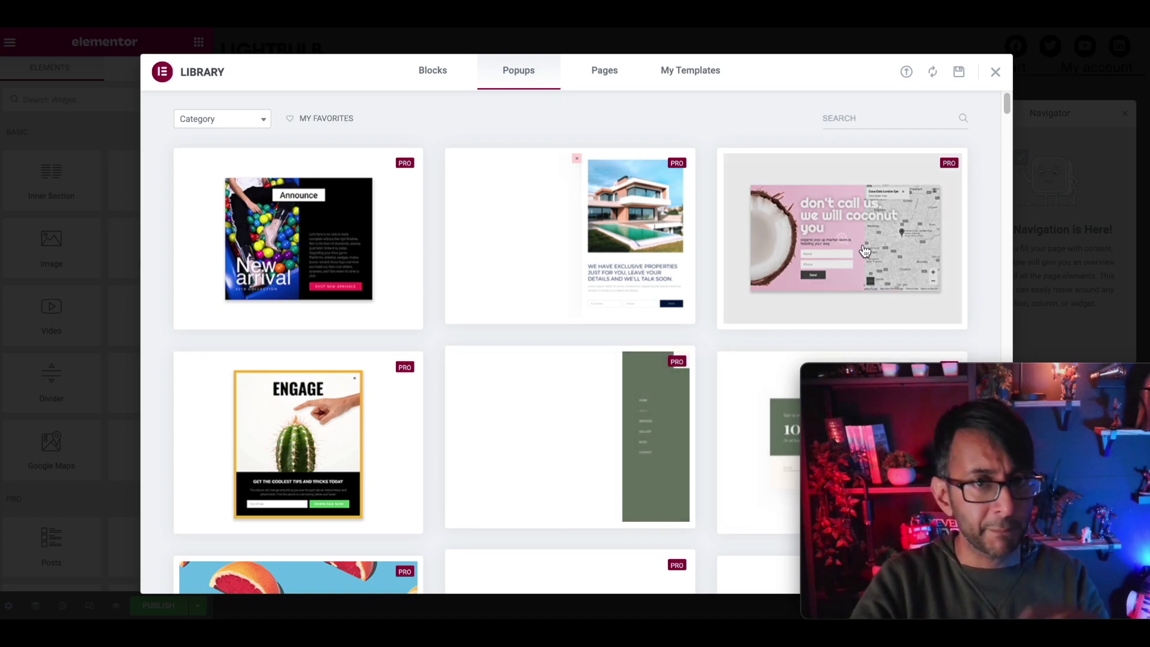
Dismiss the template library and Navigator, and add a single-column section to the blank popup.
{"action": "left_click", "coordinate": [996, 72]}
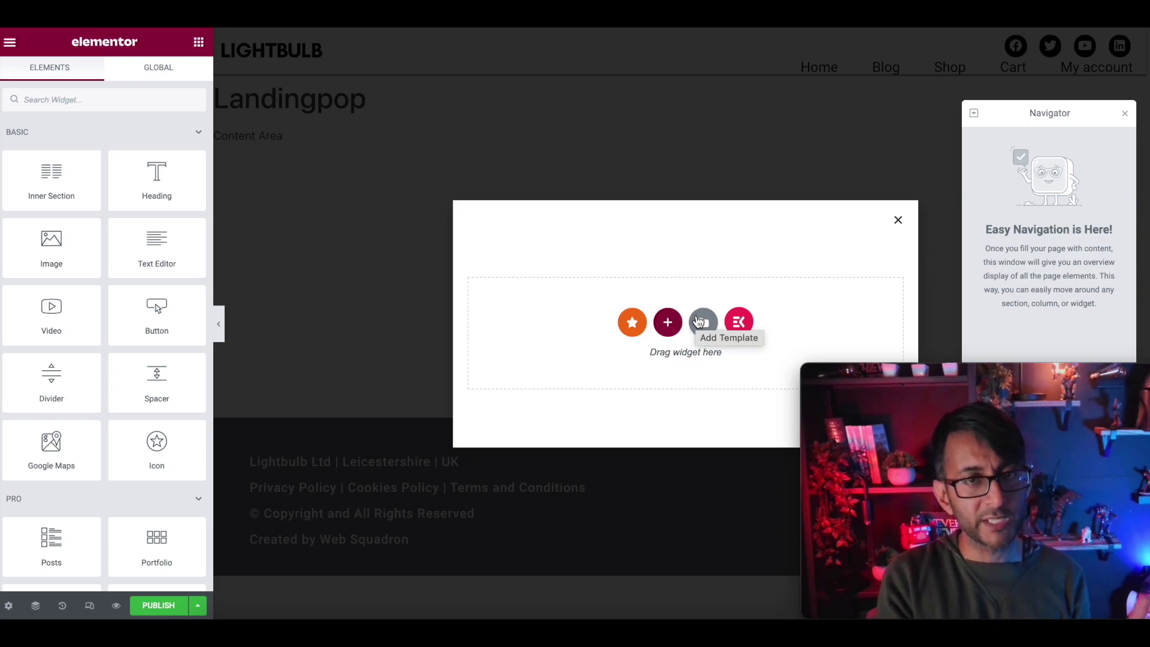
{"action": "left_click", "coordinate": [667, 322]}
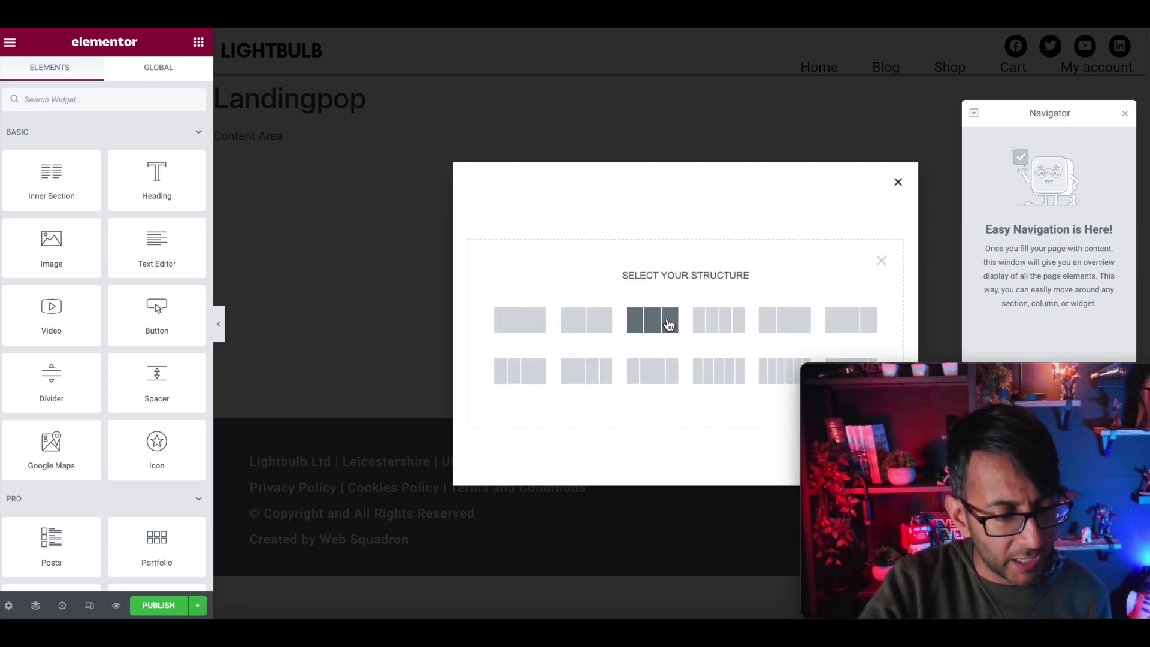
{"action": "left_click", "coordinate": [521, 326]}
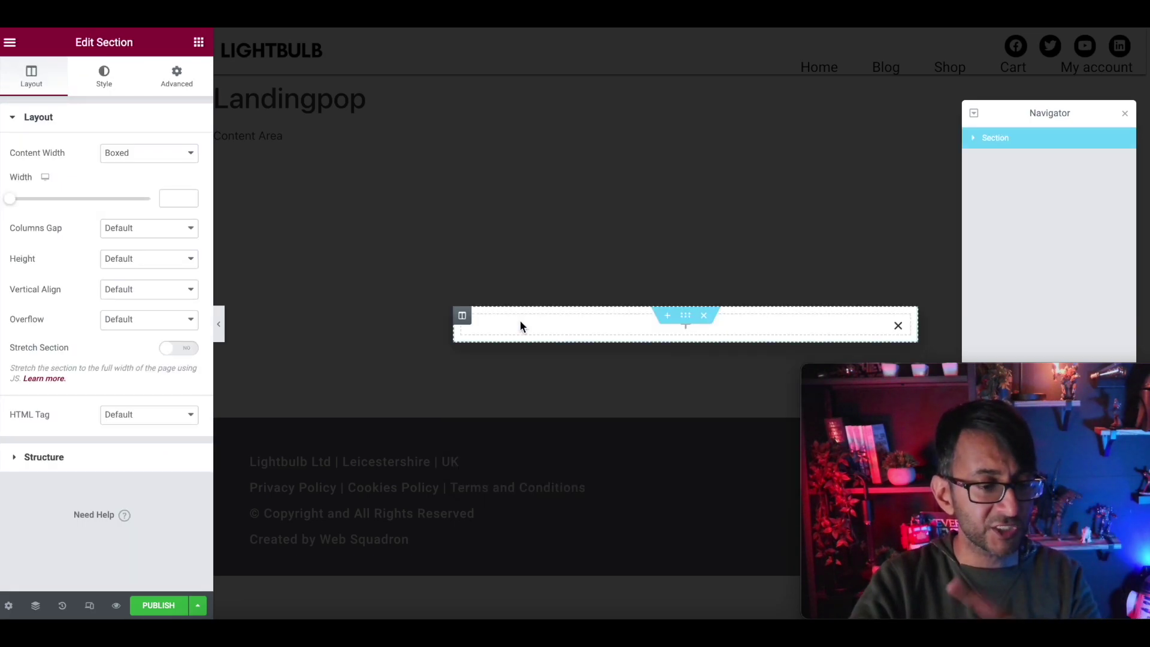
{"action": "left_click", "coordinate": [1126, 114]}
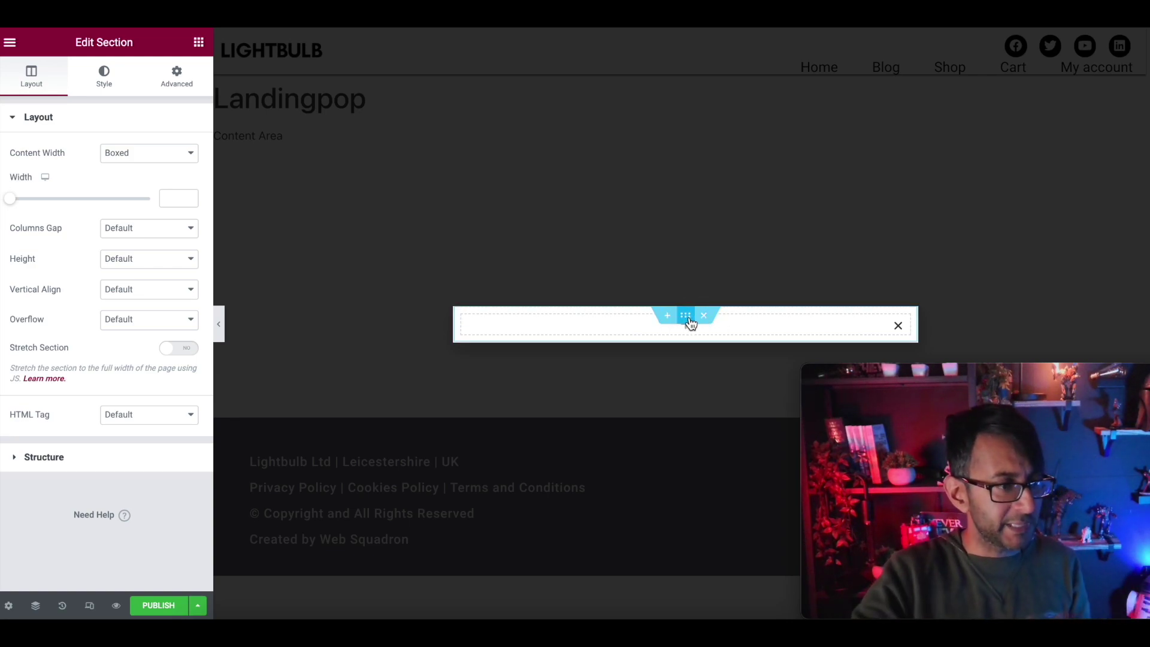
Set the section's content width to Full Width, columns gap to No Gap and height to Fit To Screen.
{"action": "left_click", "coordinate": [149, 154]}
{"action": "left_click", "coordinate": [151, 181]}
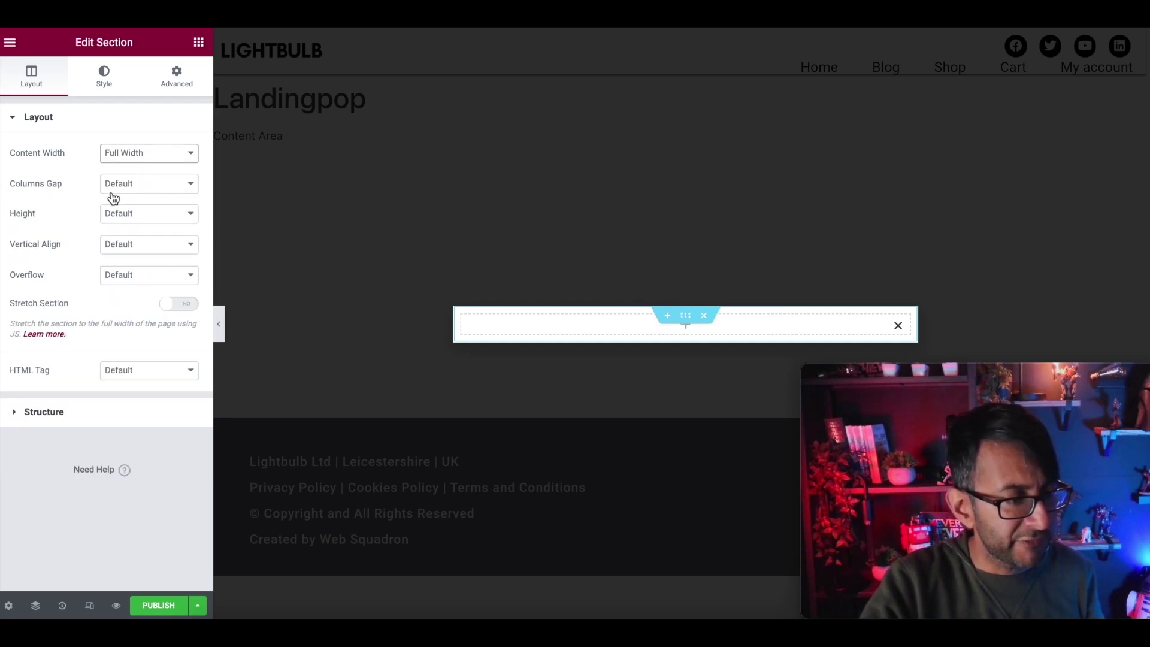
{"action": "left_click", "coordinate": [133, 190]}
{"action": "left_click", "coordinate": [127, 211]}
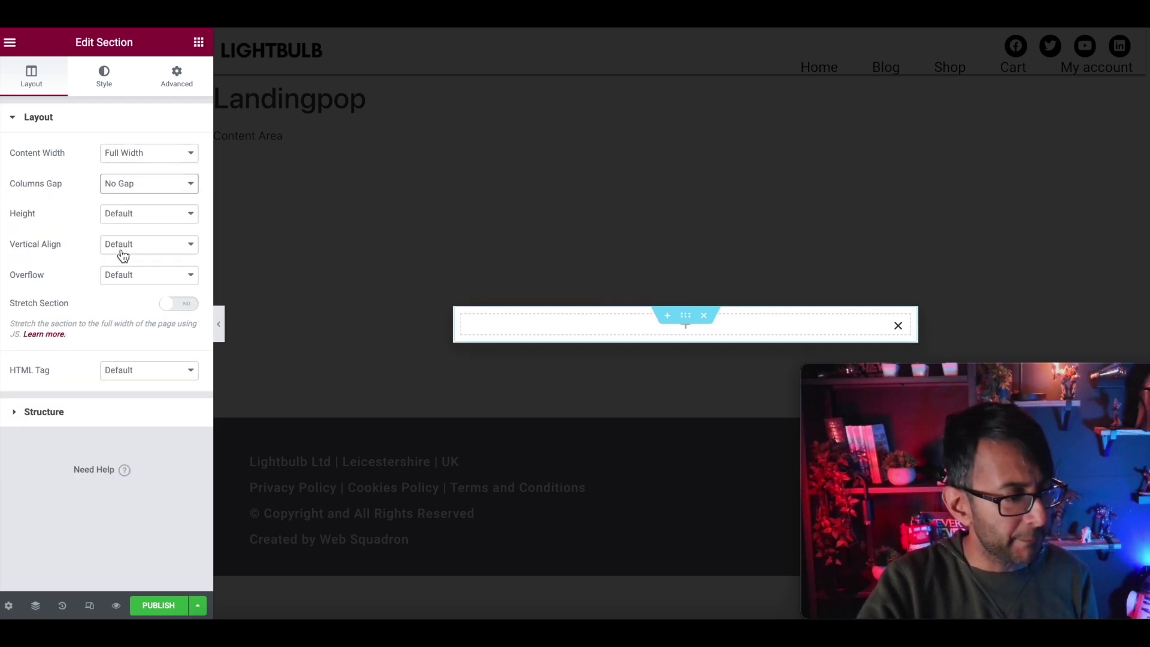
{"action": "left_click", "coordinate": [127, 217]}
{"action": "left_click", "coordinate": [134, 245]}
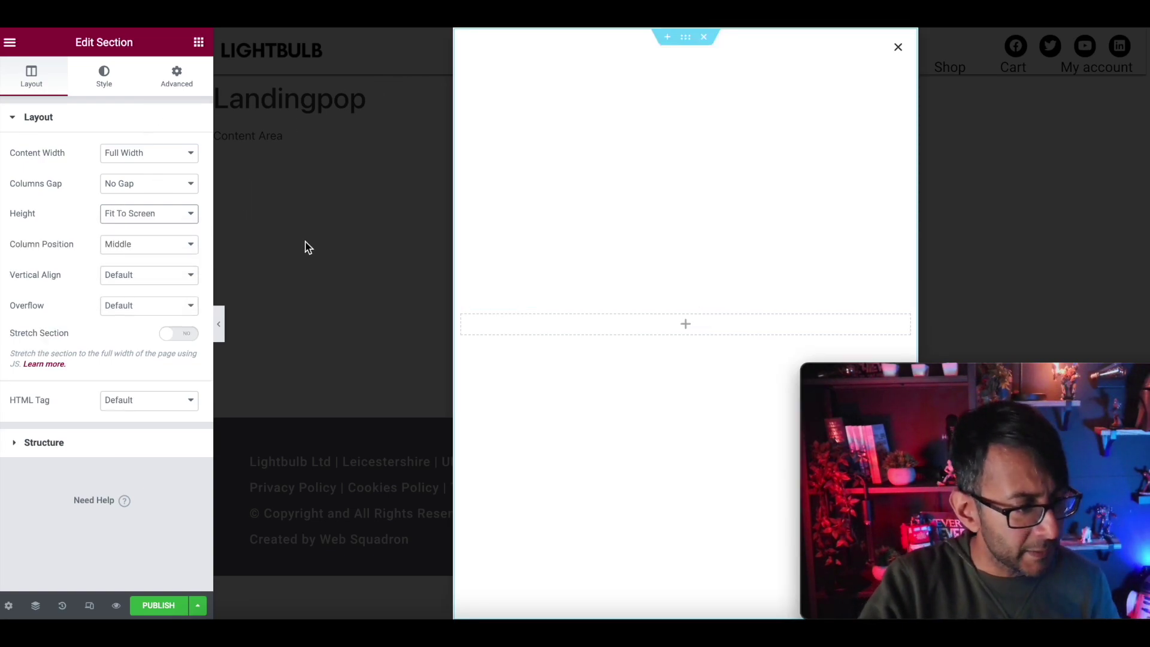
{"action": "left_click", "coordinate": [693, 45]}
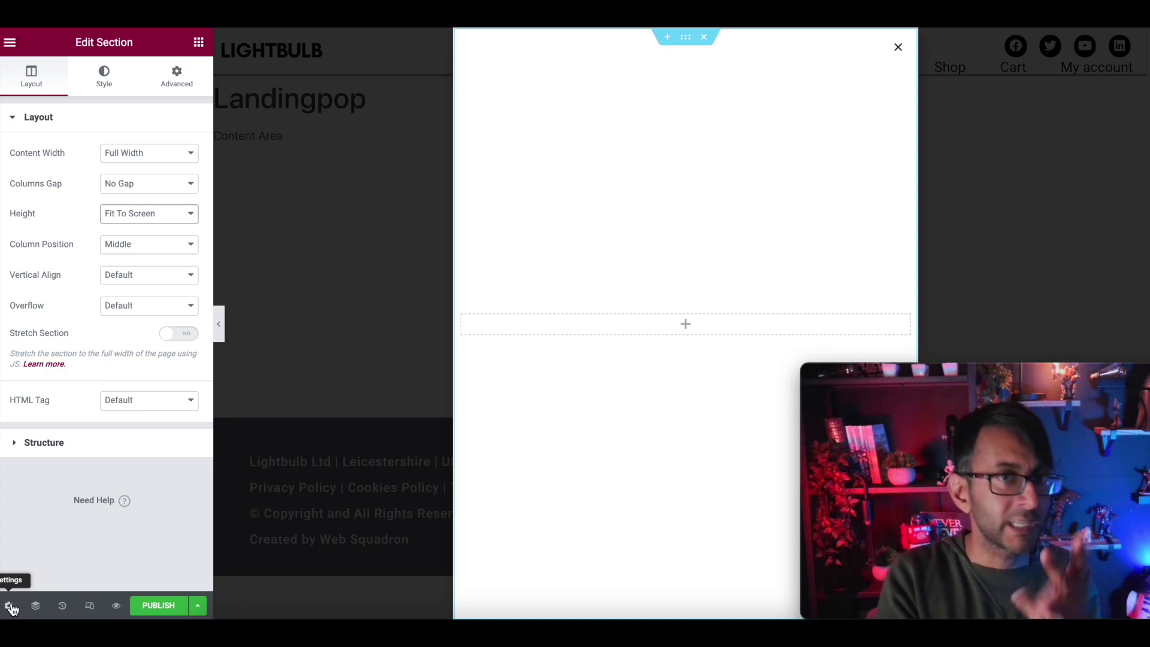
{"action": "left_click", "coordinate": [36, 606]}
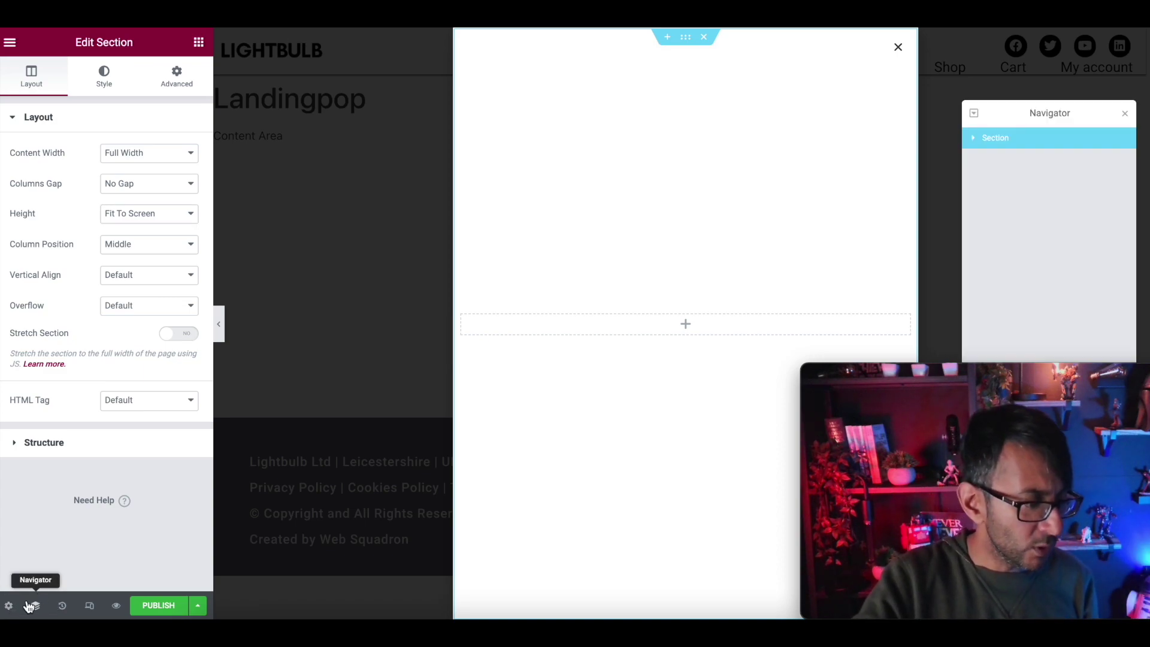
{"action": "left_click", "coordinate": [1127, 118]}
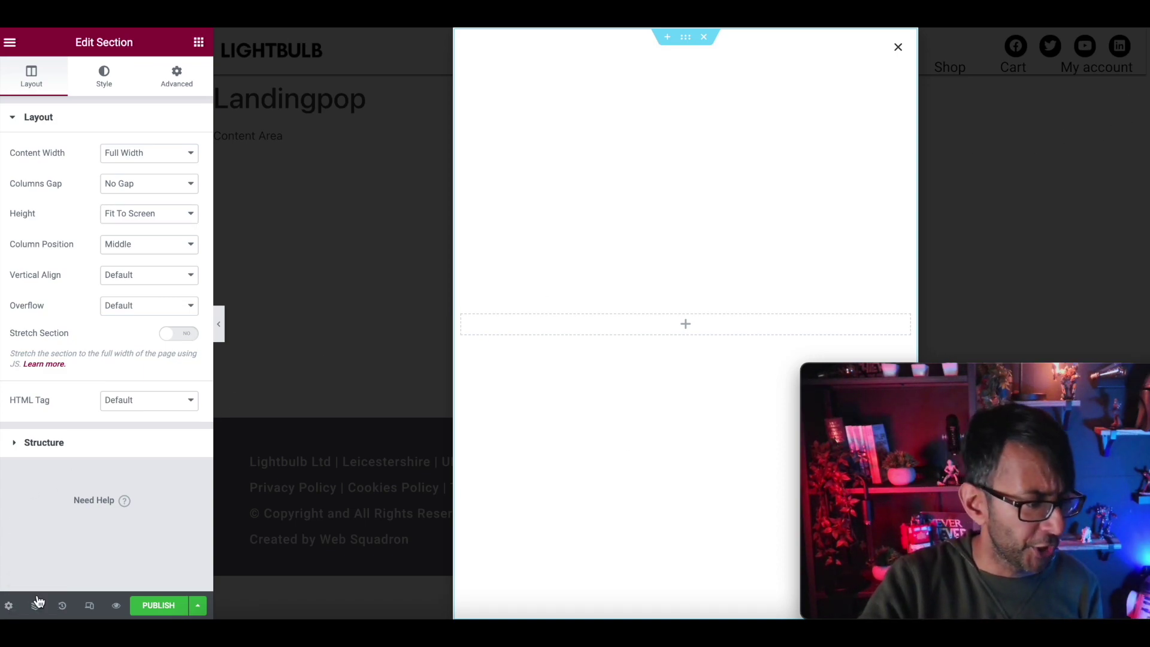
Widen the editing panel and set the popup's width to 100 VW in the popup settings.
{"action": "left_click", "coordinate": [10, 606]}
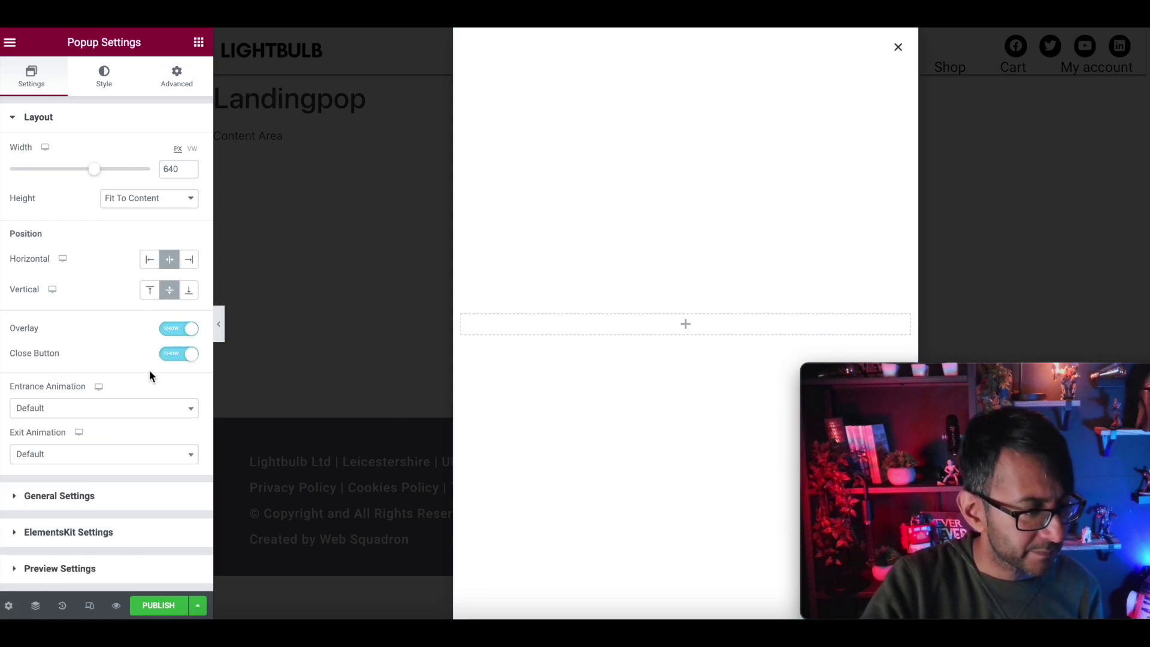
{"action": "left_click_drag", "start_coordinate": [214, 249], "coordinate": [311, 249]}
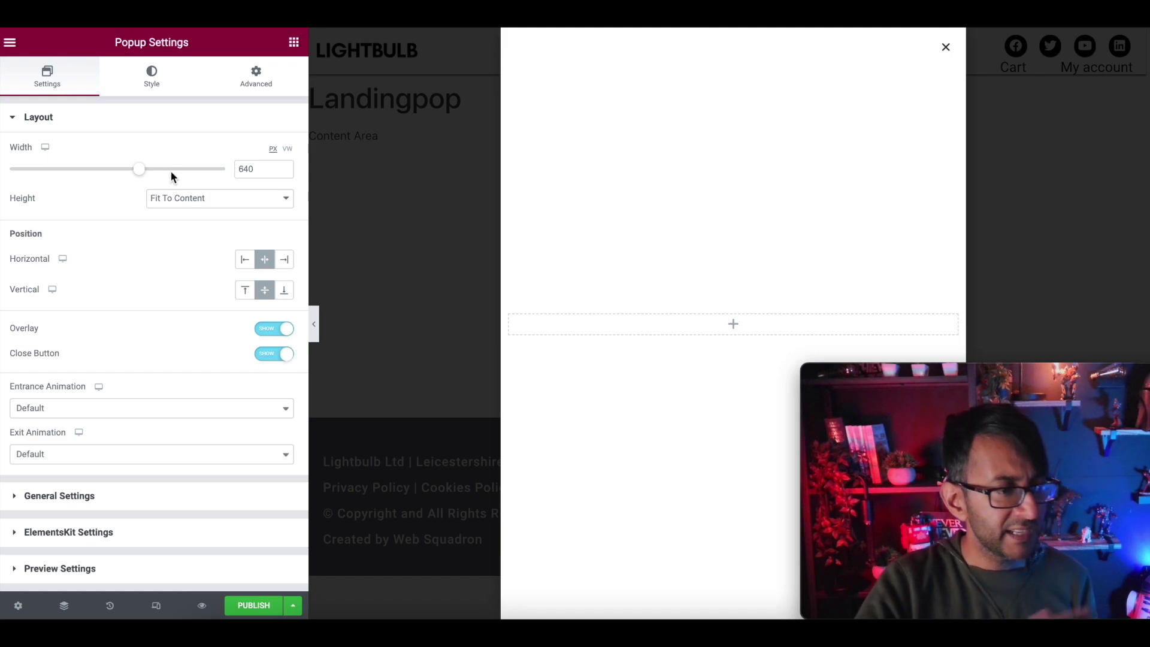
{"action": "mouse_move", "coordinate": [139, 176]}
{"action": "left_mouse_down"}
{"action": "mouse_move", "coordinate": [110, 175]}
{"action": "mouse_move", "coordinate": [150, 174]}
{"action": "left_mouse_up"}
{"action": "left_click", "coordinate": [288, 150]}
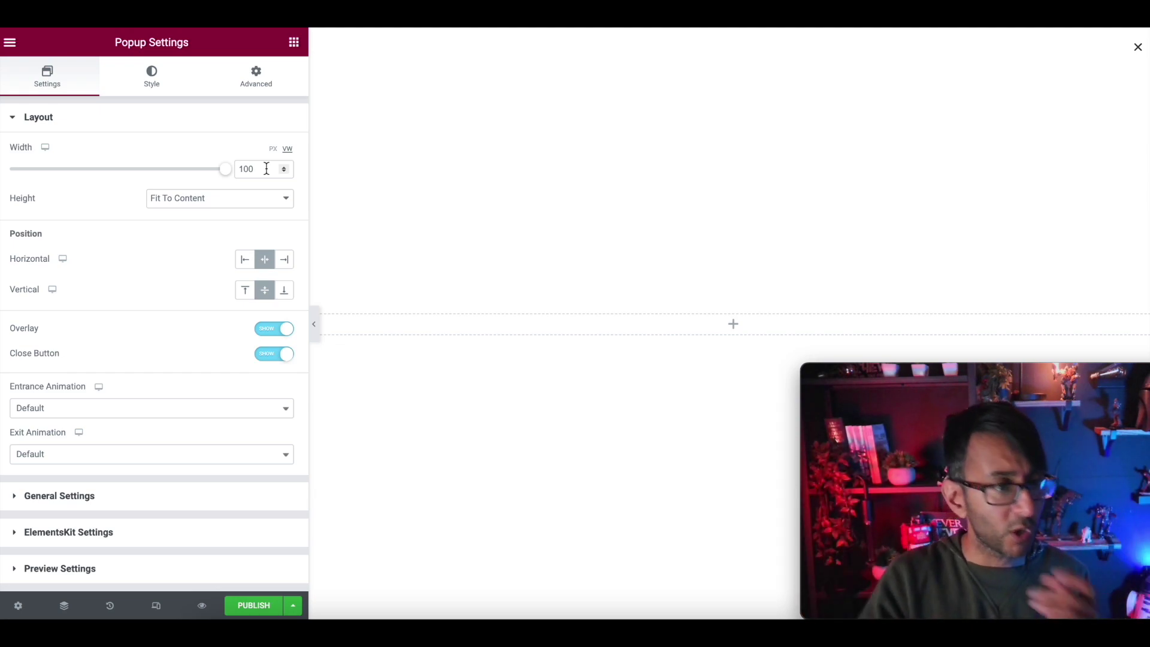
Give the popup a classic background using the black global color.
{"action": "left_click", "coordinate": [149, 89]}
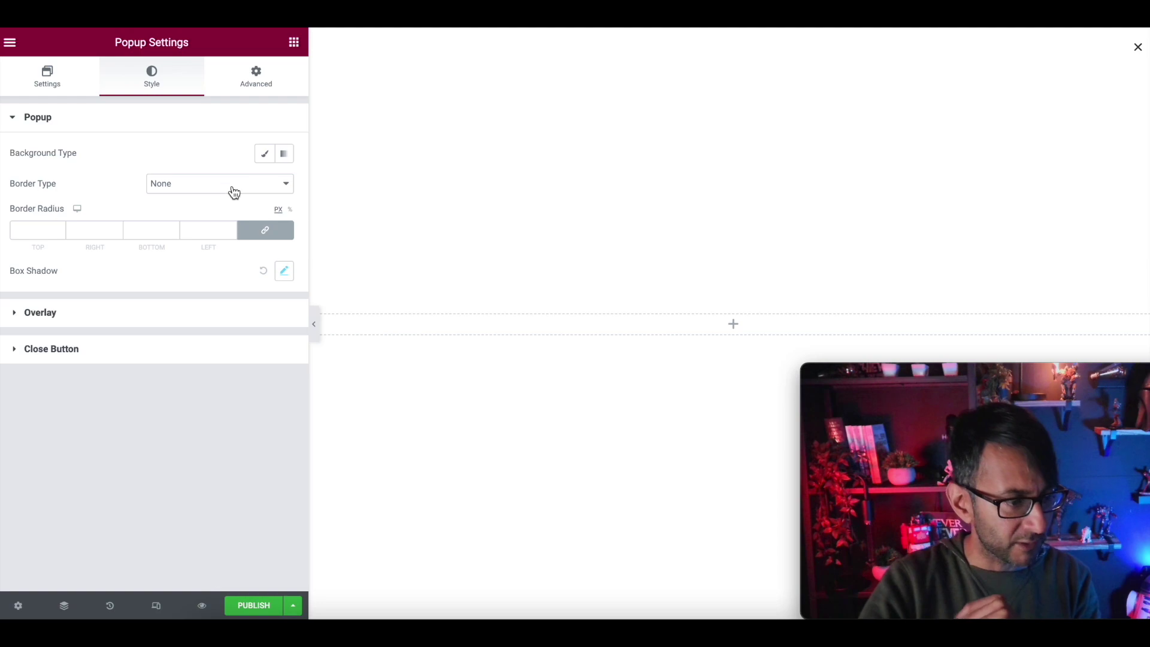
{"action": "left_click", "coordinate": [271, 156]}
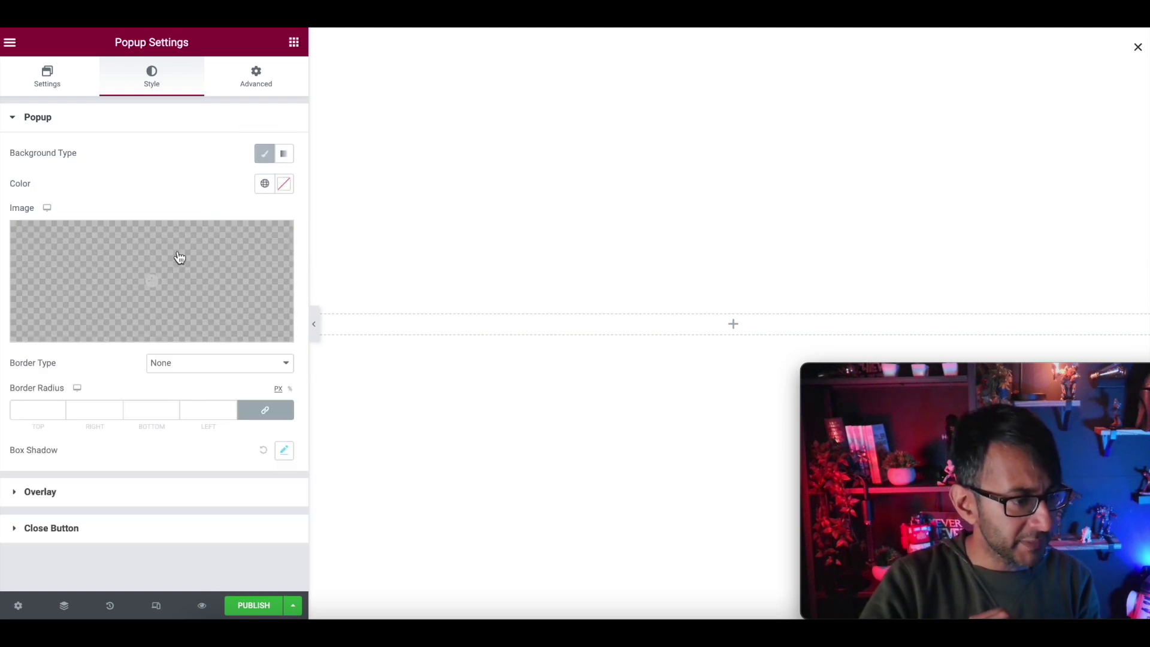
{"action": "left_click", "coordinate": [264, 184]}
{"action": "left_click", "coordinate": [154, 376]}
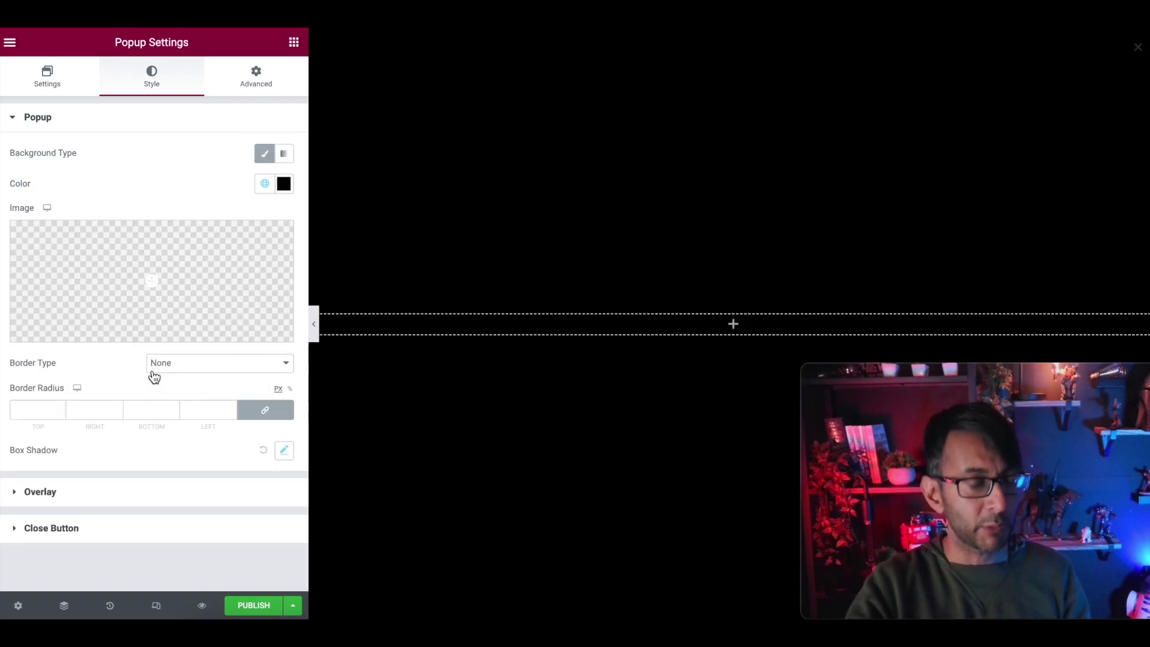
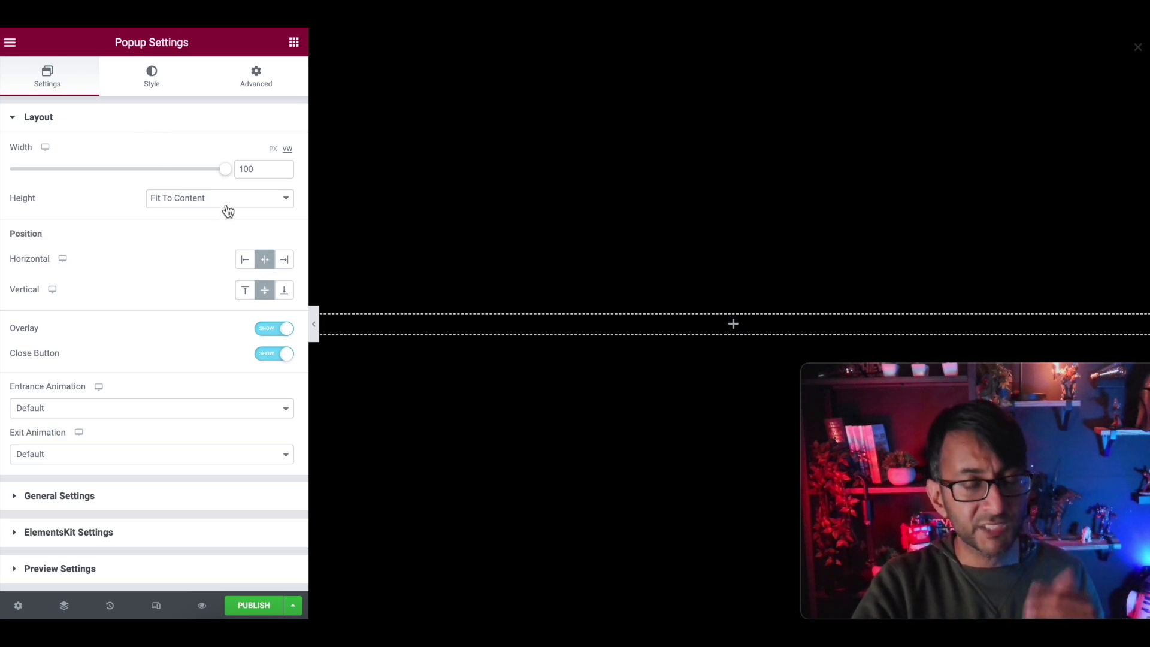
Keep the popup vertically centered and hide its overlay and close button.
{"action": "left_click", "coordinate": [245, 290]}
{"action": "left_click", "coordinate": [264, 291]}
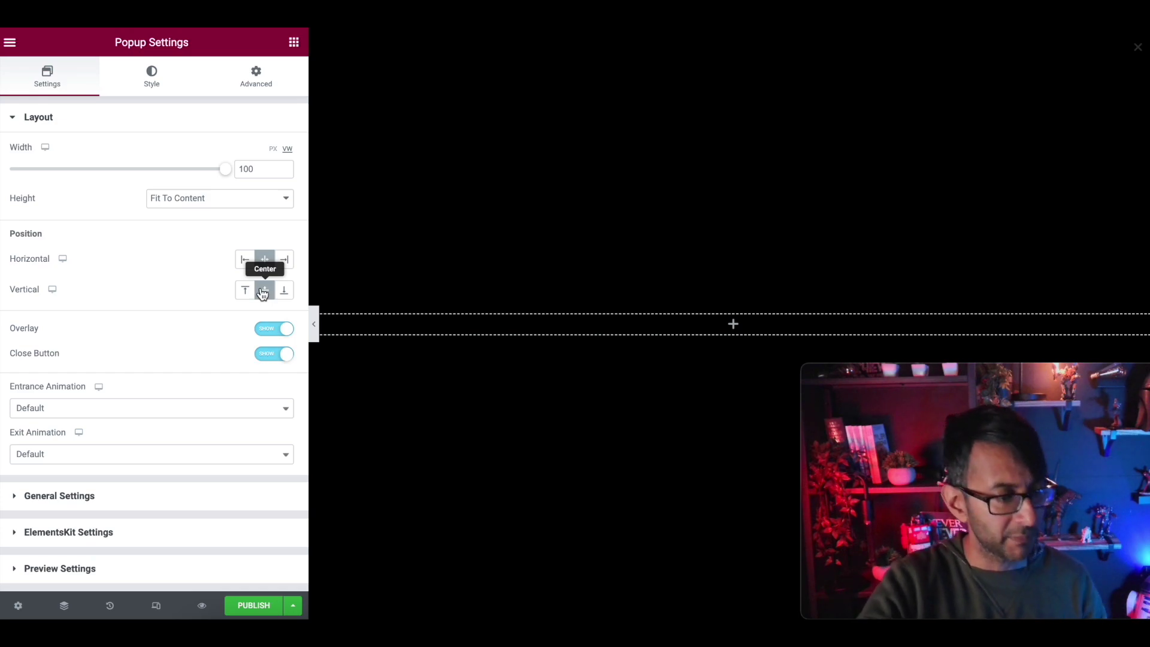
{"action": "left_click", "coordinate": [273, 328]}
{"action": "left_click", "coordinate": [275, 358]}
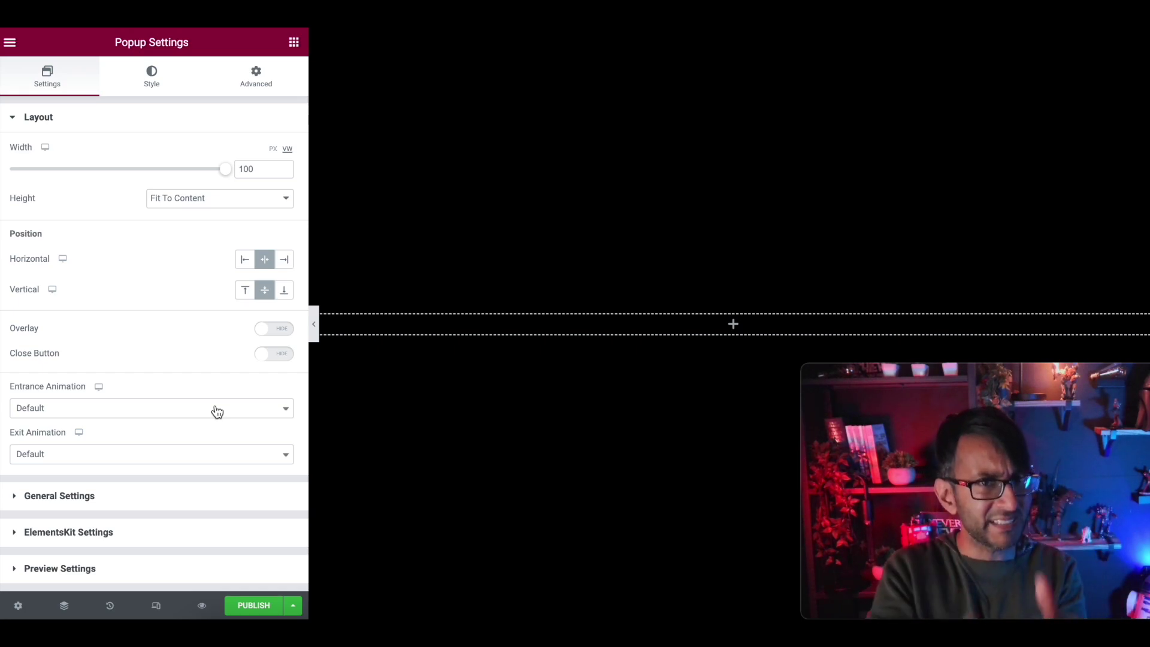
Set the popup's exit animation to Fade Out with a duration of 1.5 seconds.
{"action": "left_click", "coordinate": [201, 457]}
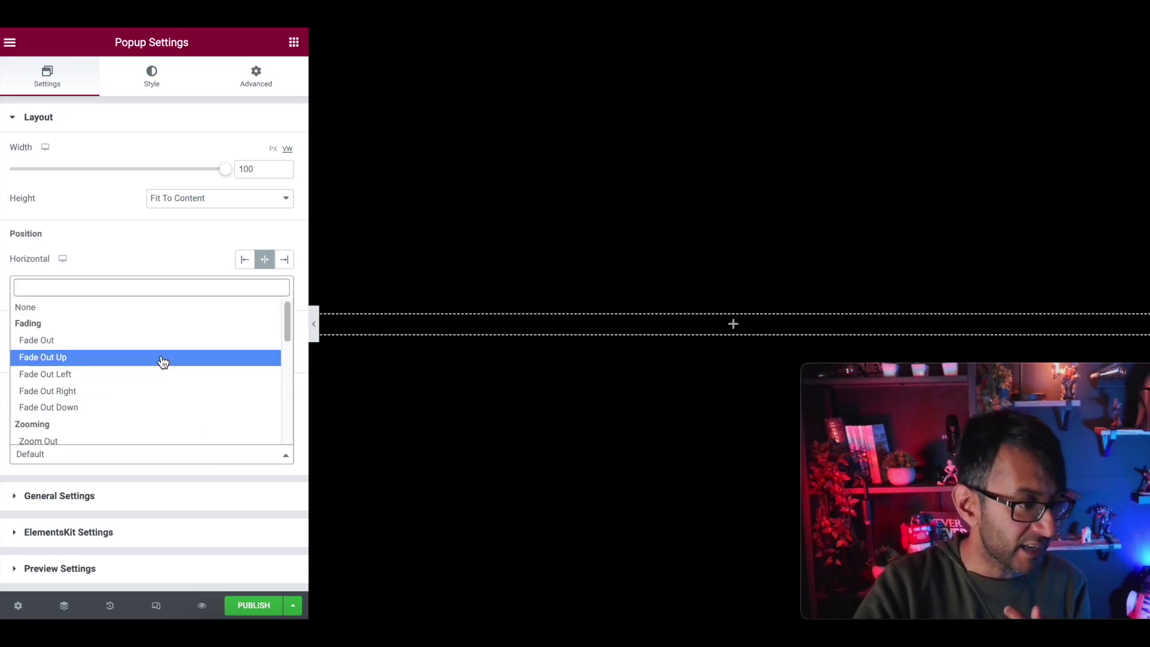
{"action": "left_click", "coordinate": [170, 340]}
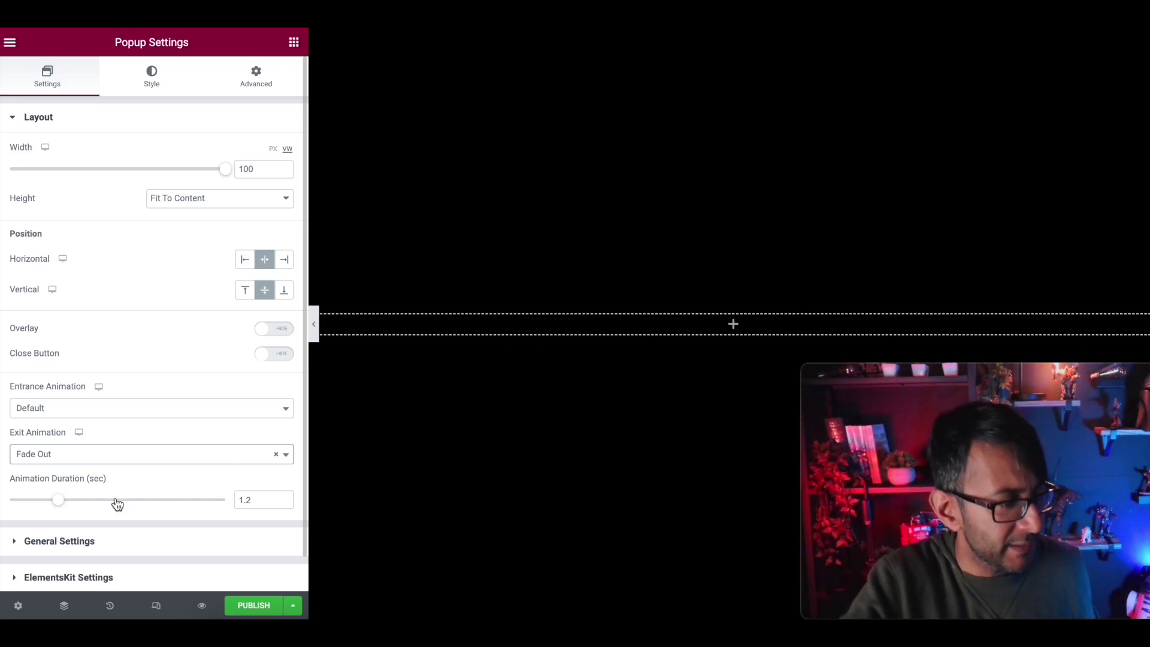
{"action": "left_click", "coordinate": [284, 497]}
{"action": "left_click", "coordinate": [284, 498]}
{"action": "left_click", "coordinate": [284, 498]}
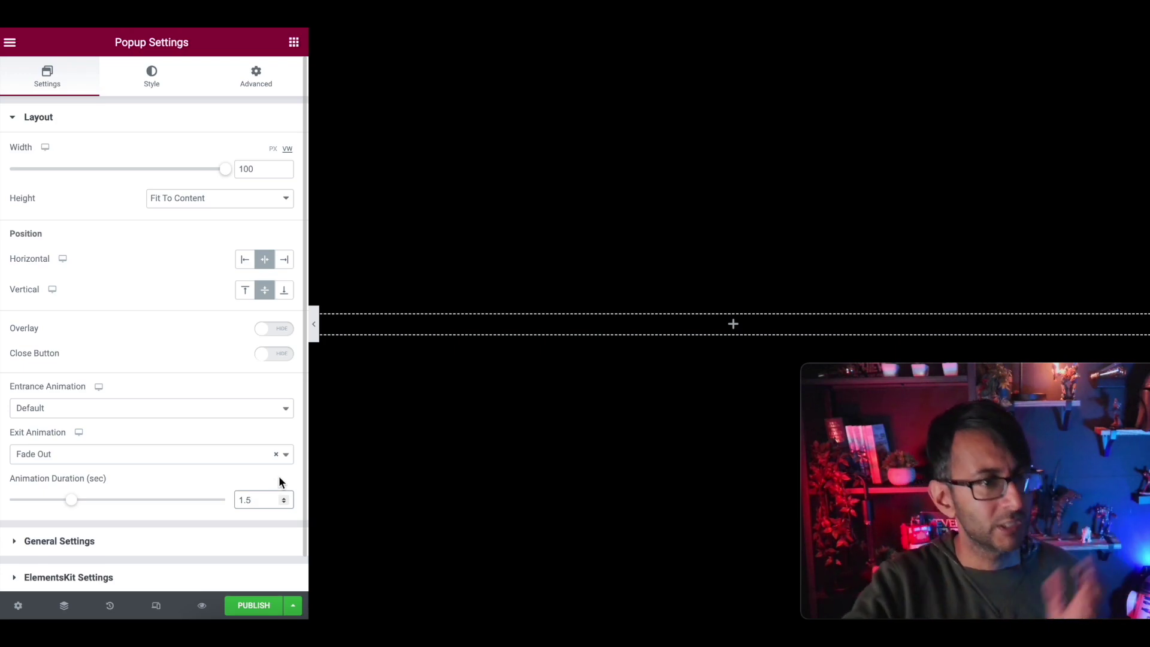
{"action": "scroll", "coordinate": [105, 457], "scroll_direction": "down", "scroll_amount": 1}
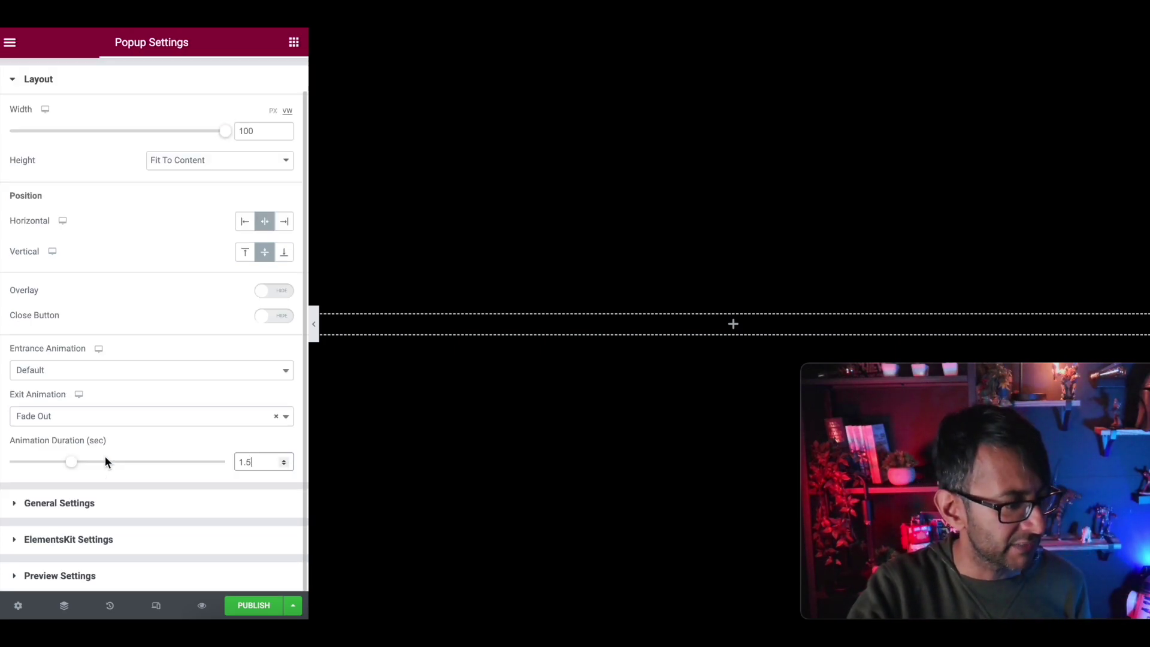
{"action": "left_click", "coordinate": [114, 502]}
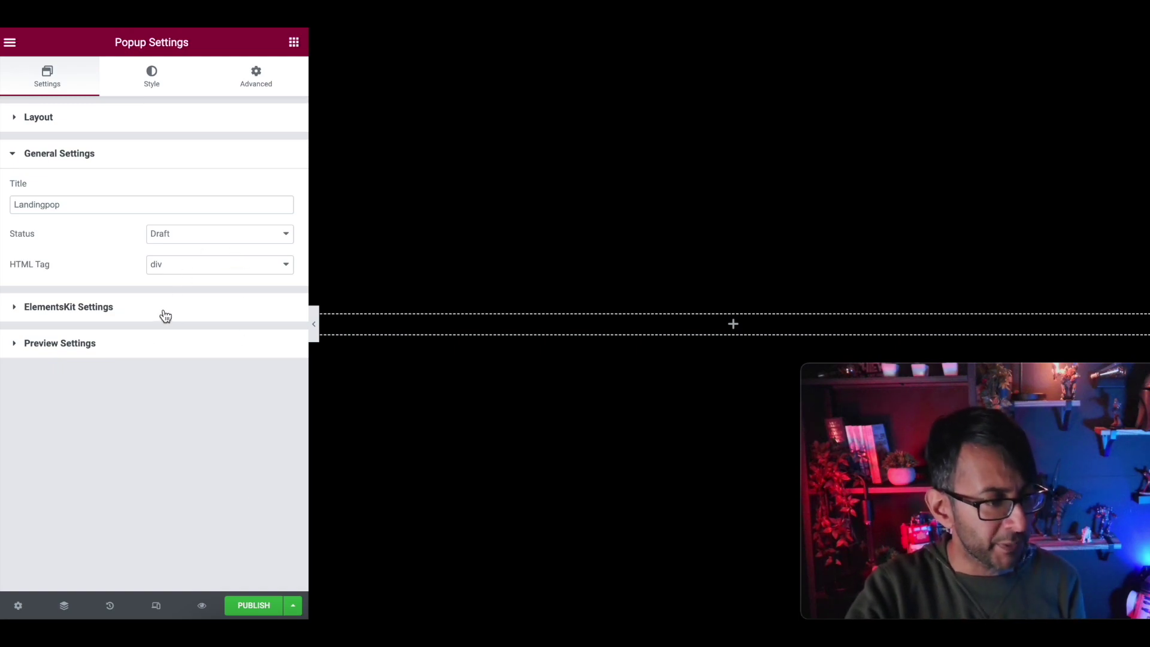
{"action": "left_click", "coordinate": [156, 86]}
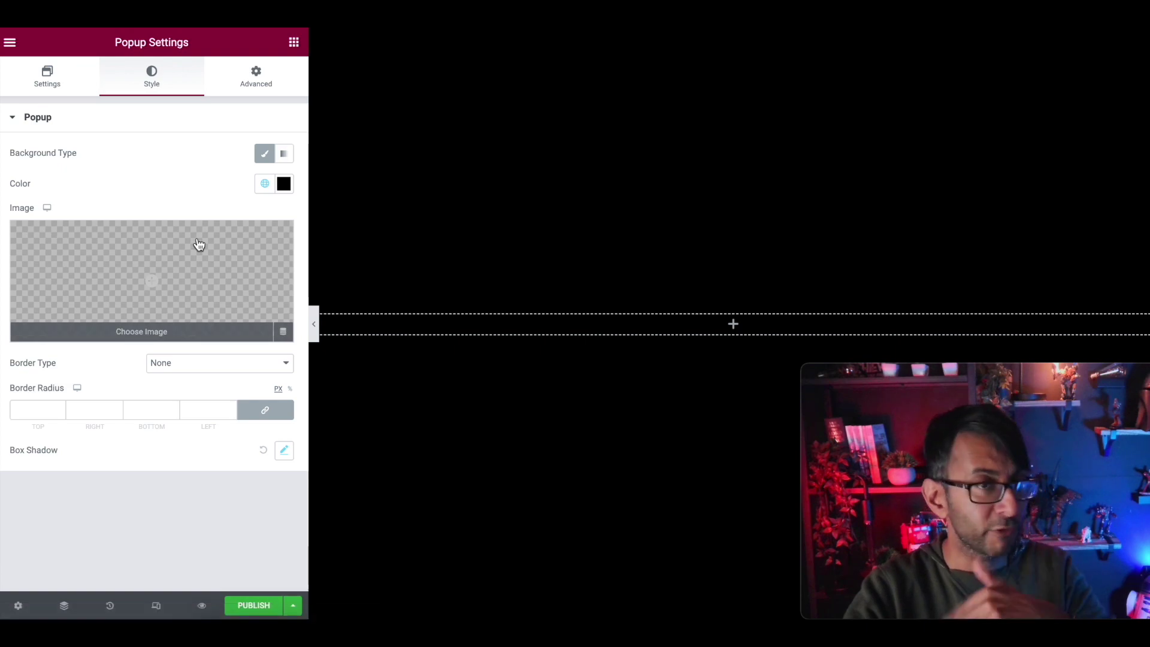
Make the popup close automatically after 4 seconds, and unlink its margin and padding with all sides at 0.
{"action": "left_click", "coordinate": [270, 86]}
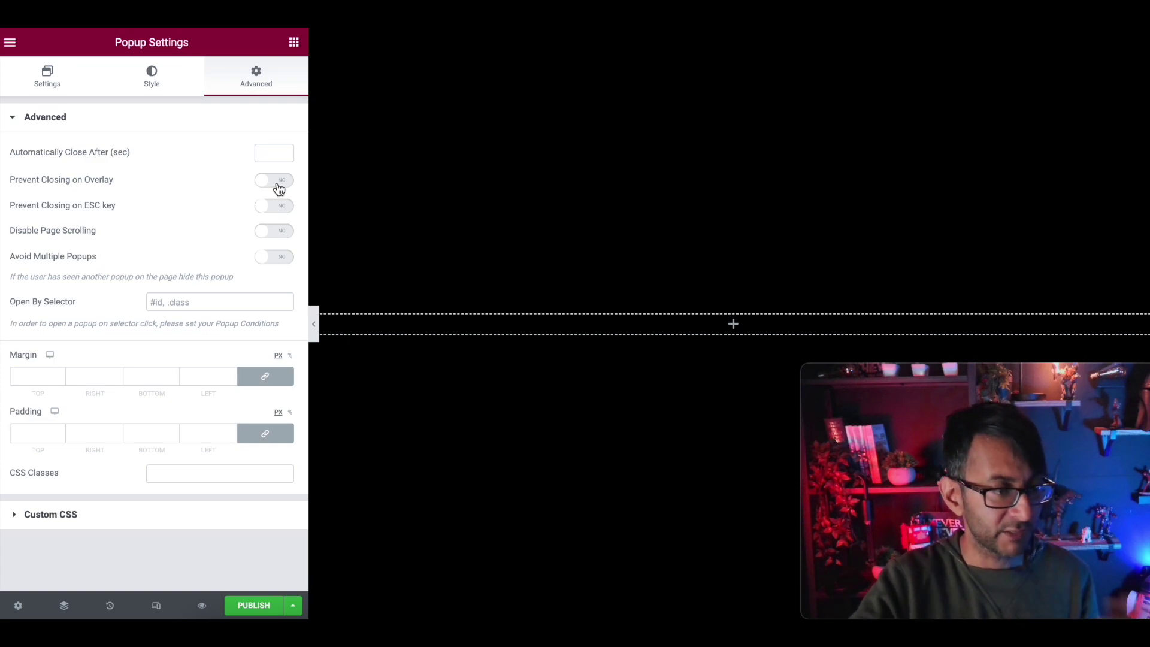
{"action": "left_click", "coordinate": [263, 157]}
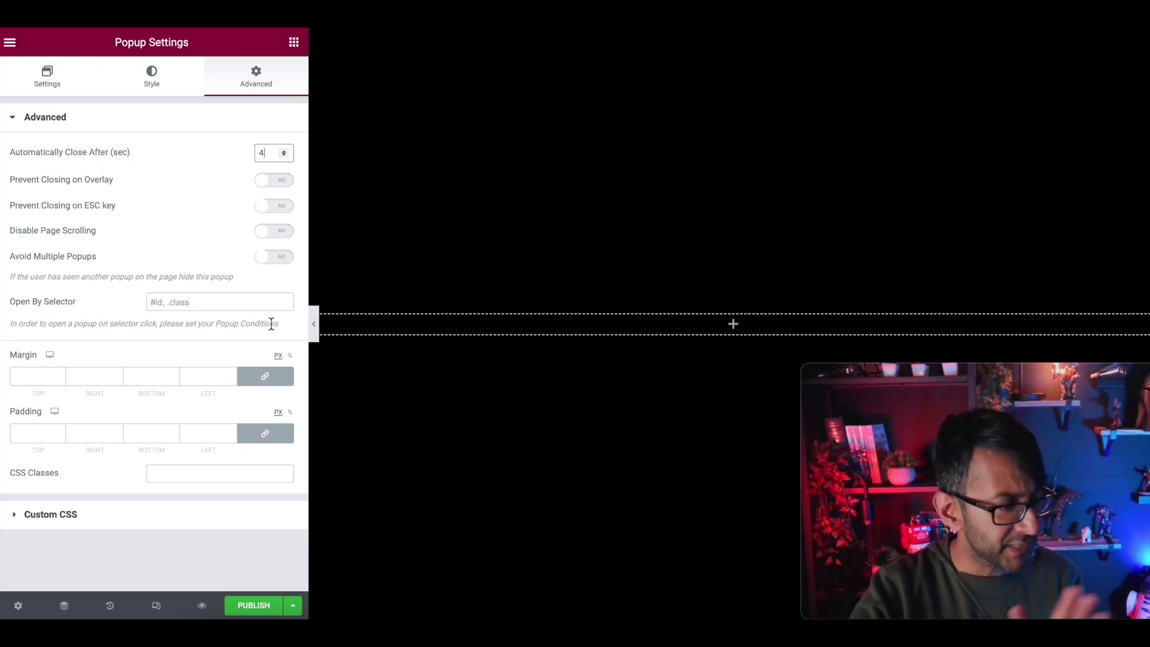
{"action": "left_click", "coordinate": [266, 377]}
{"action": "left_click", "coordinate": [267, 435]}
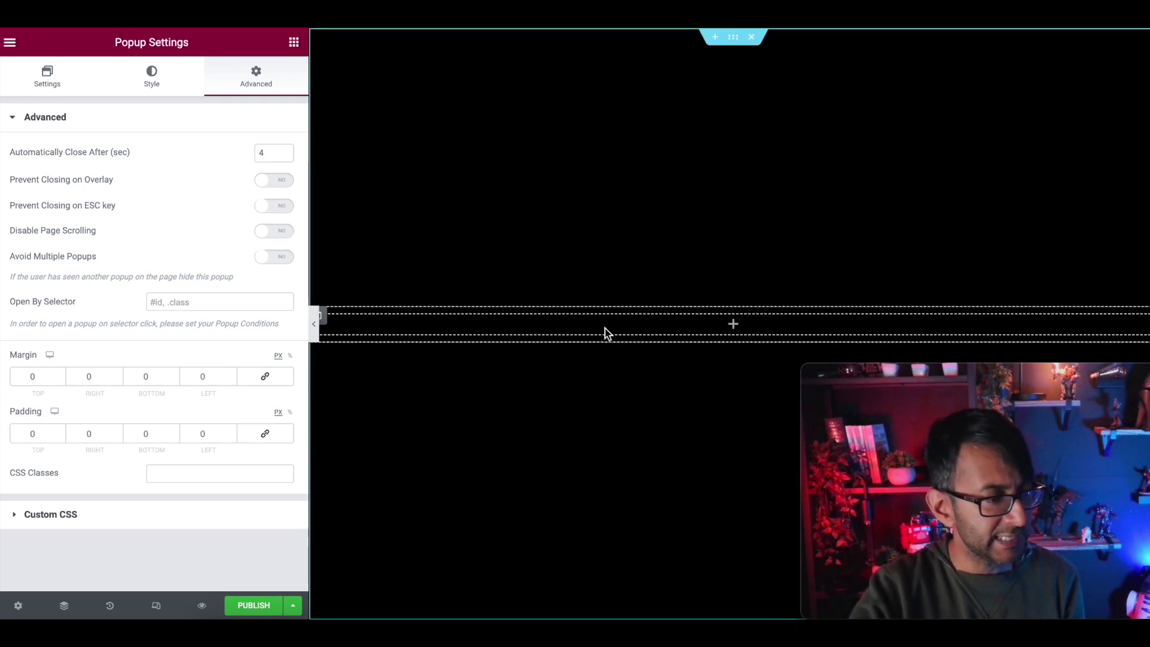
Set the popup section's column position to Top.
{"action": "left_click", "coordinate": [732, 43]}
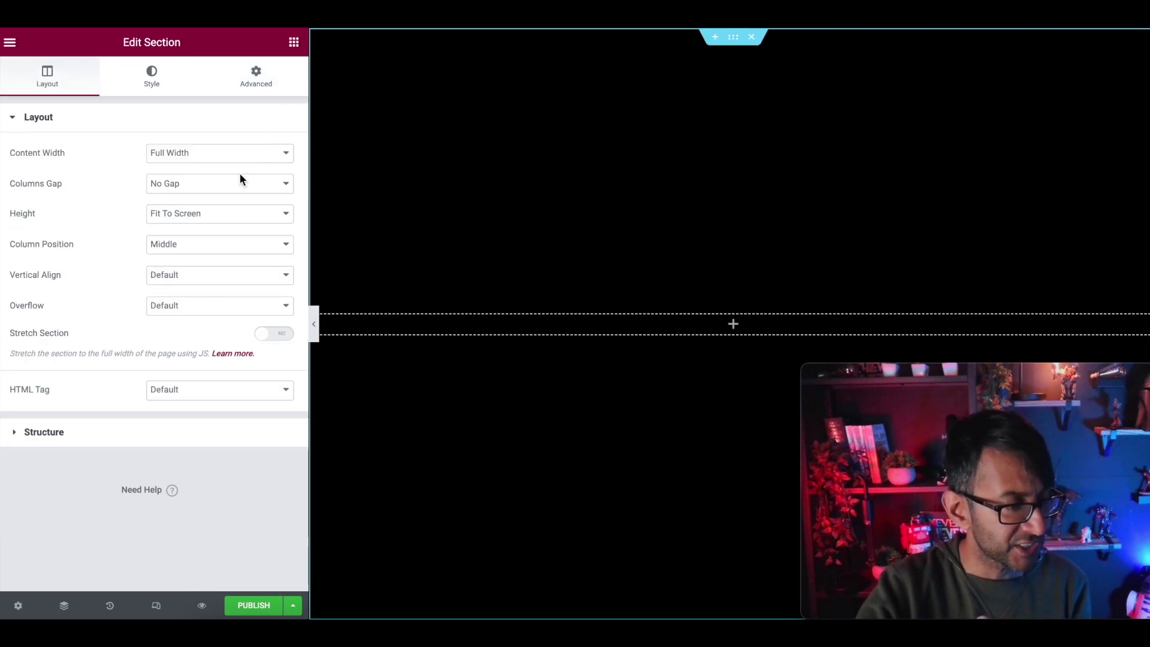
{"action": "left_click", "coordinate": [227, 248]}
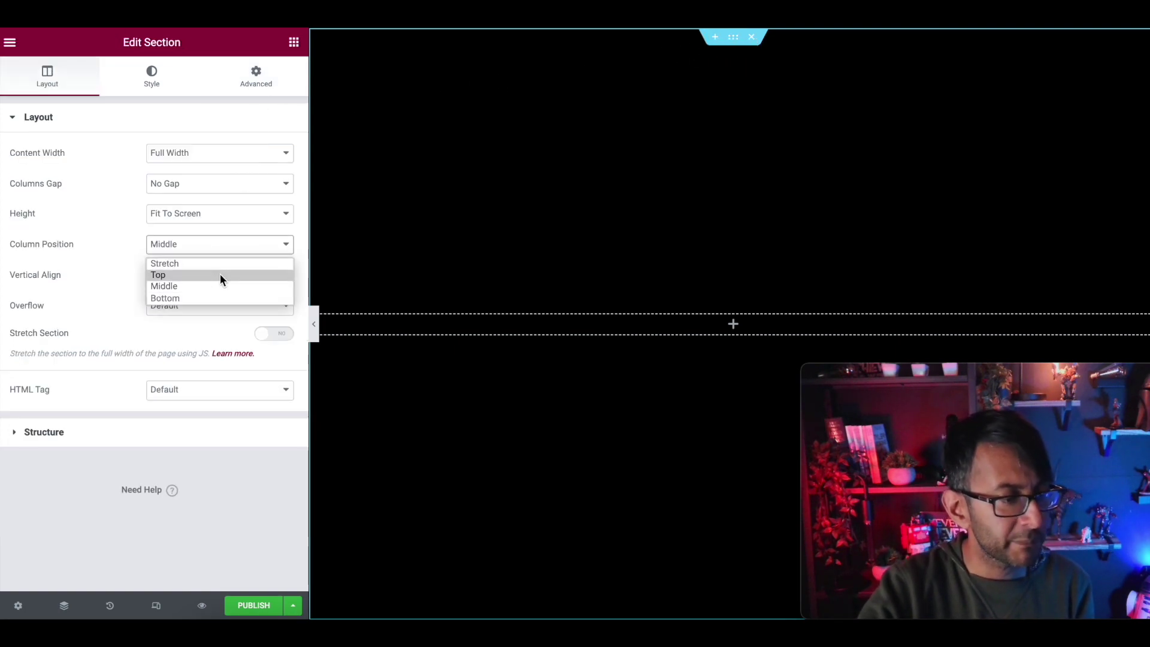
{"action": "left_click", "coordinate": [221, 275]}
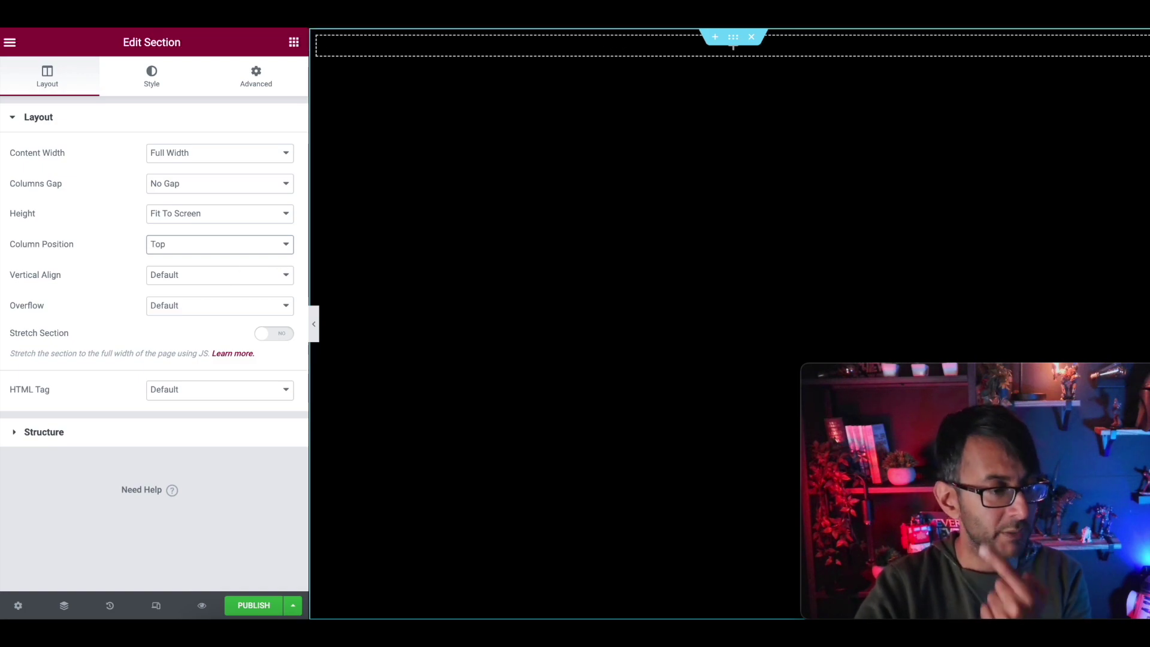
Unlink the section's margin and padding values and set its top padding to 200 px, with the other padding sides at 0.
{"action": "left_click", "coordinate": [267, 72]}
{"action": "left_click", "coordinate": [265, 169]}
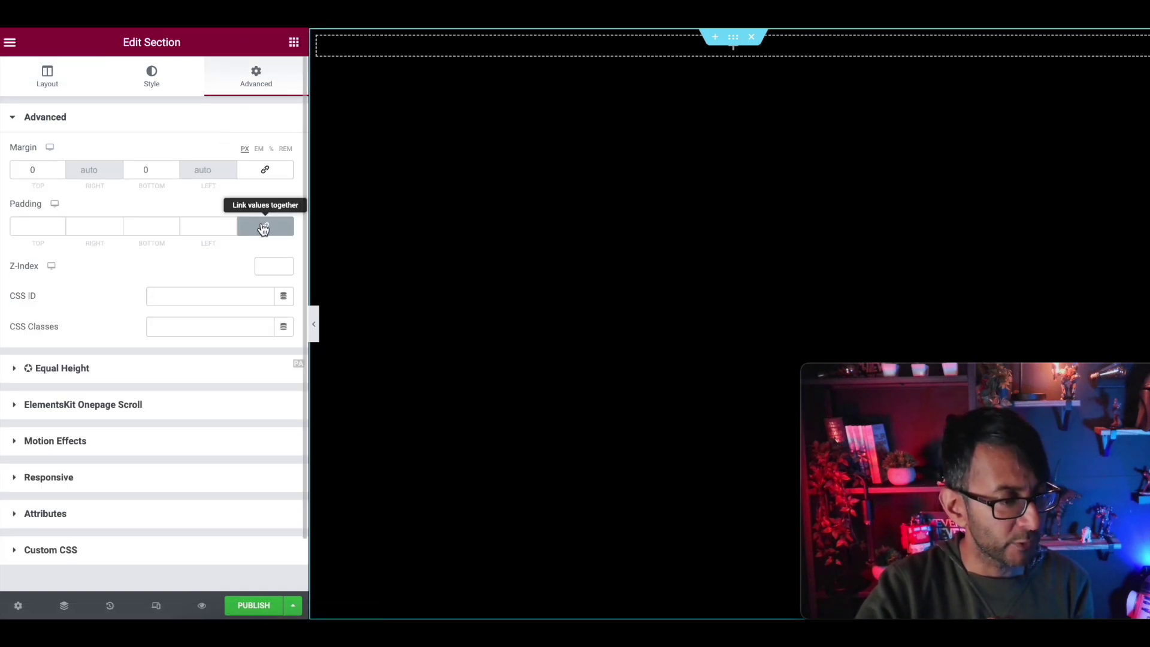
{"action": "left_click", "coordinate": [265, 226]}
{"action": "left_click", "coordinate": [35, 225]}
{"action": "type", "text": "2"}
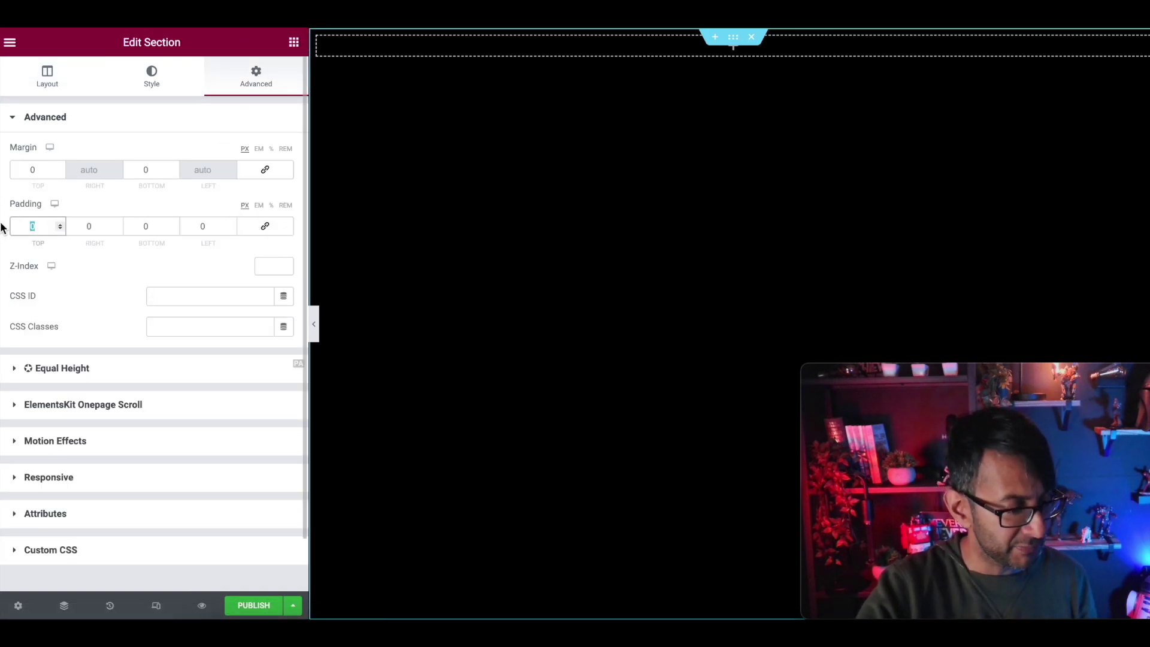
{"action": "type", "text": "00"}
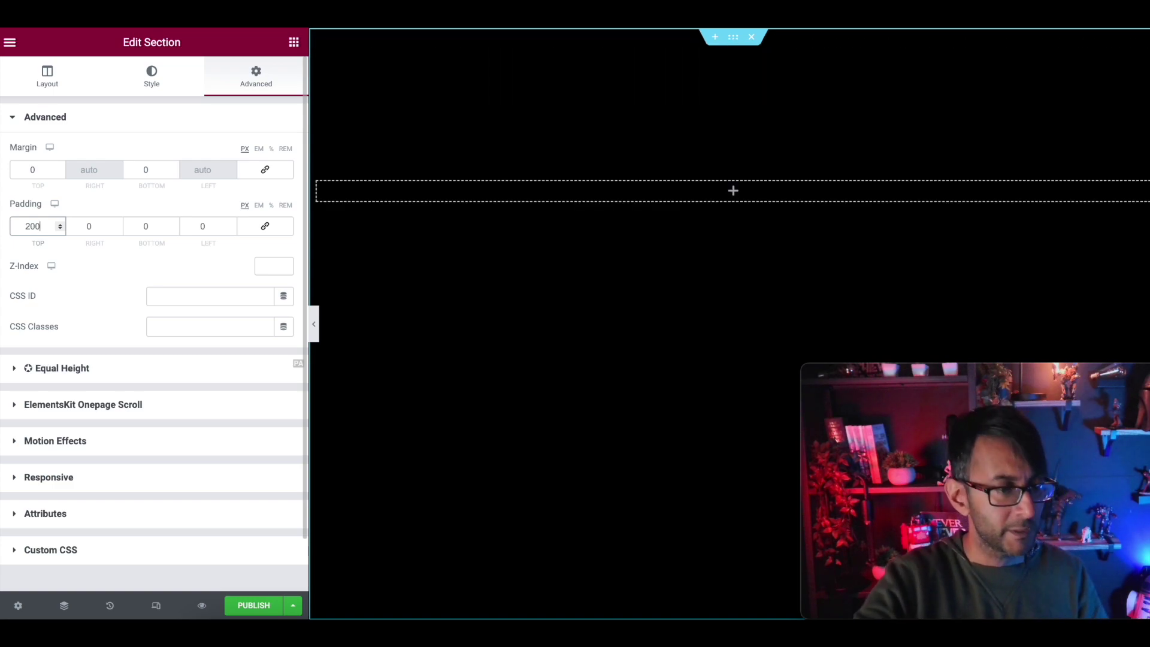
Add an Image widget to the section's empty column and insert Wolf.webp from the media library.
{"action": "left_click", "coordinate": [19, 607]}
{"action": "left_click", "coordinate": [274, 95]}
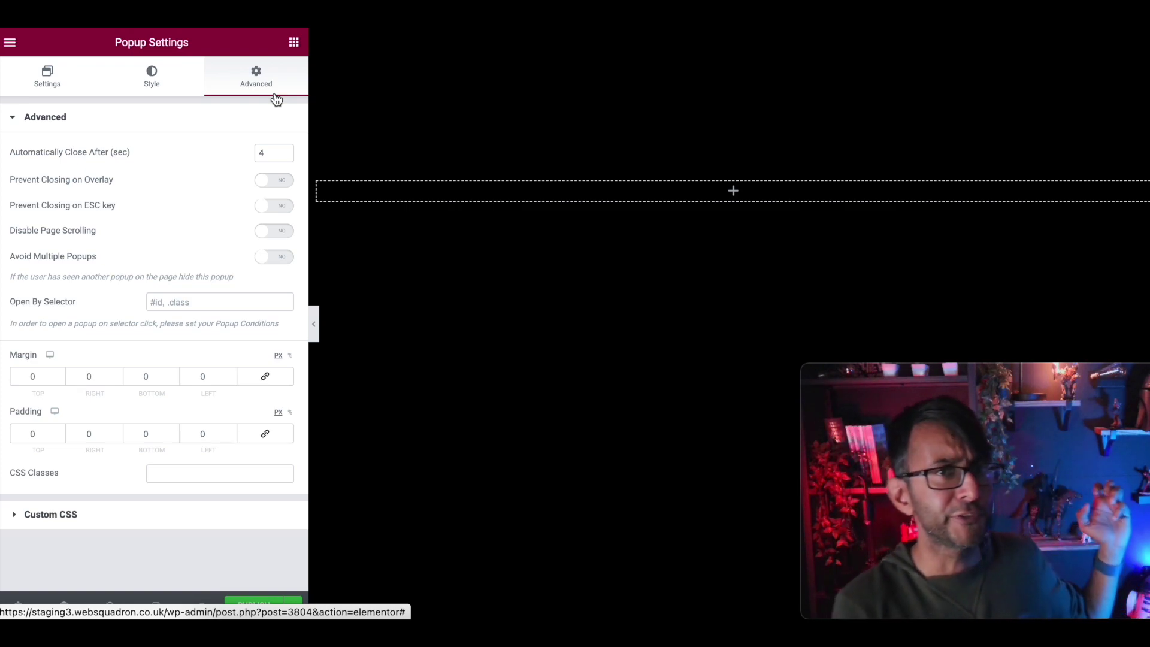
{"action": "left_click", "coordinate": [296, 49]}
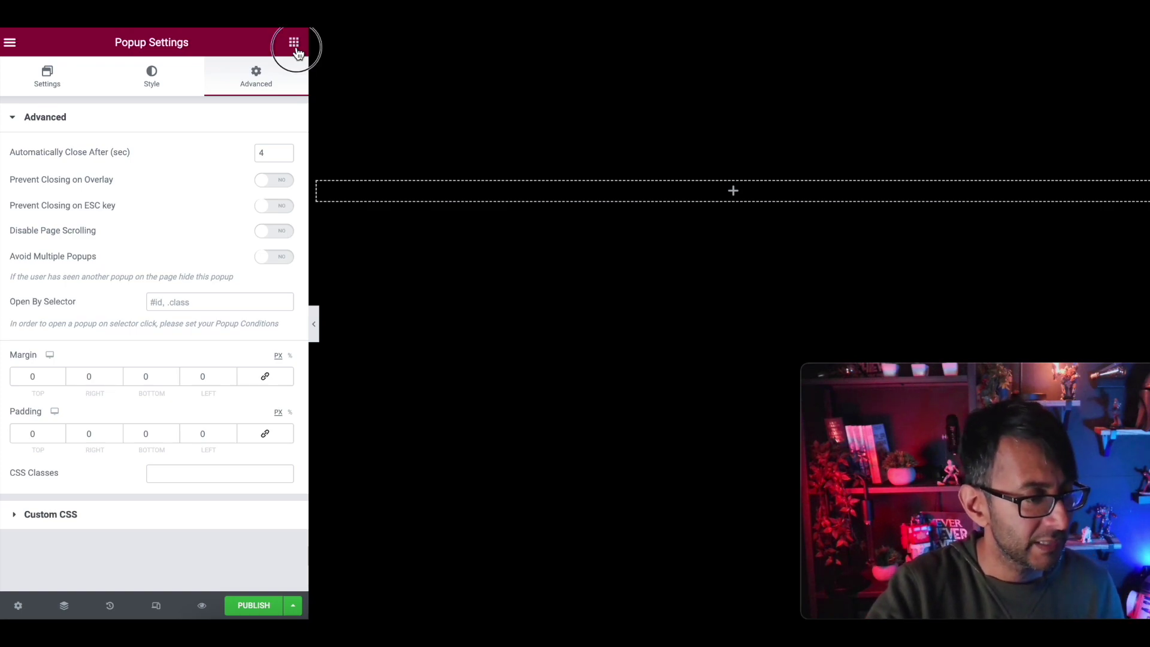
{"action": "left_click_drag", "start_coordinate": [85, 257], "coordinate": [743, 197]}
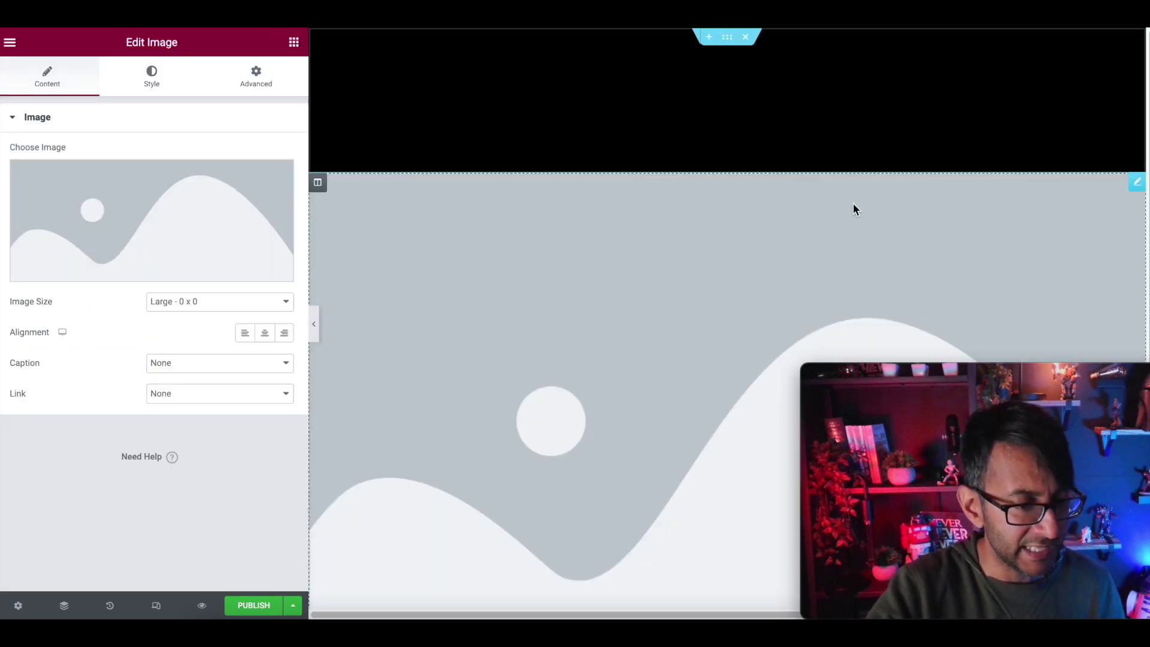
{"action": "left_click", "coordinate": [144, 214]}
{"action": "left_click", "coordinate": [324, 216]}
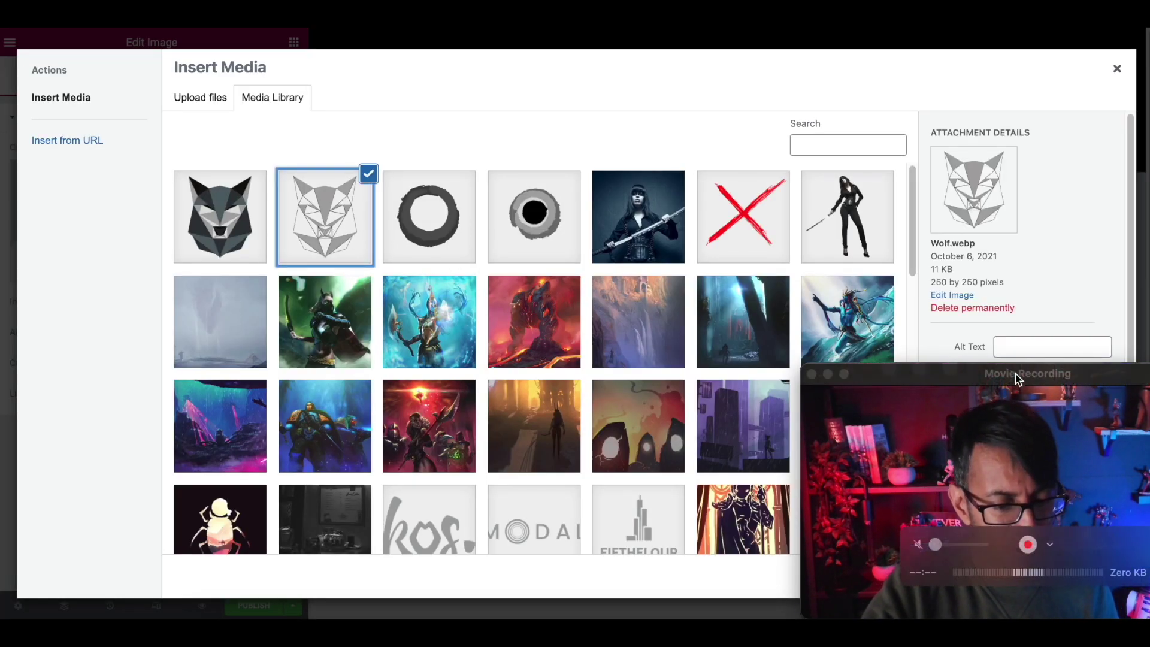
{"action": "left_click_drag", "start_coordinate": [1017, 379], "coordinate": [1017, 301]}
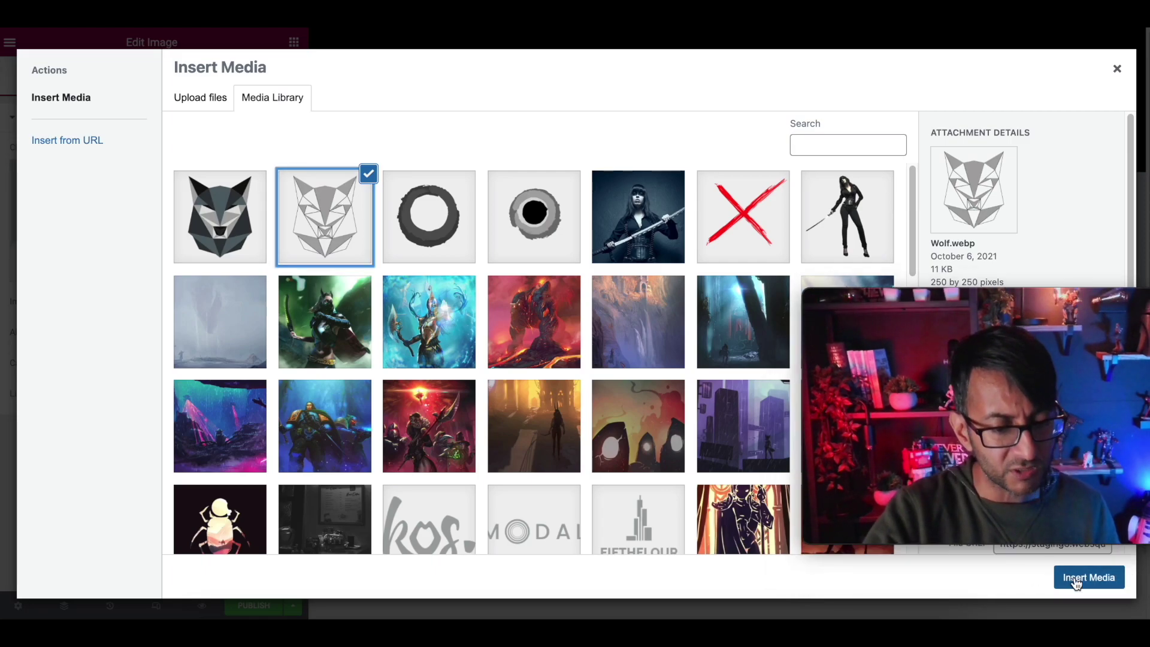
{"action": "left_click", "coordinate": [1089, 577]}
{"action": "left_click_drag", "start_coordinate": [1043, 308], "coordinate": [1045, 384]}
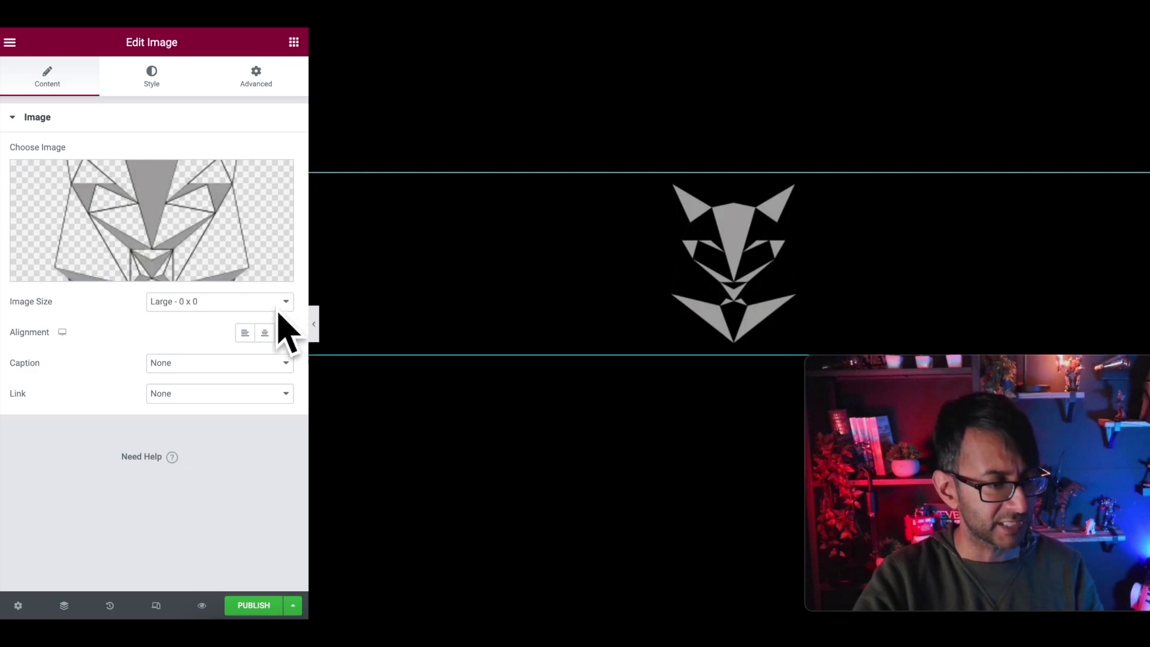
Set the wolf image's size to Full and its alignment to center.
{"action": "left_click", "coordinate": [231, 303]}
{"action": "left_click", "coordinate": [201, 477]}
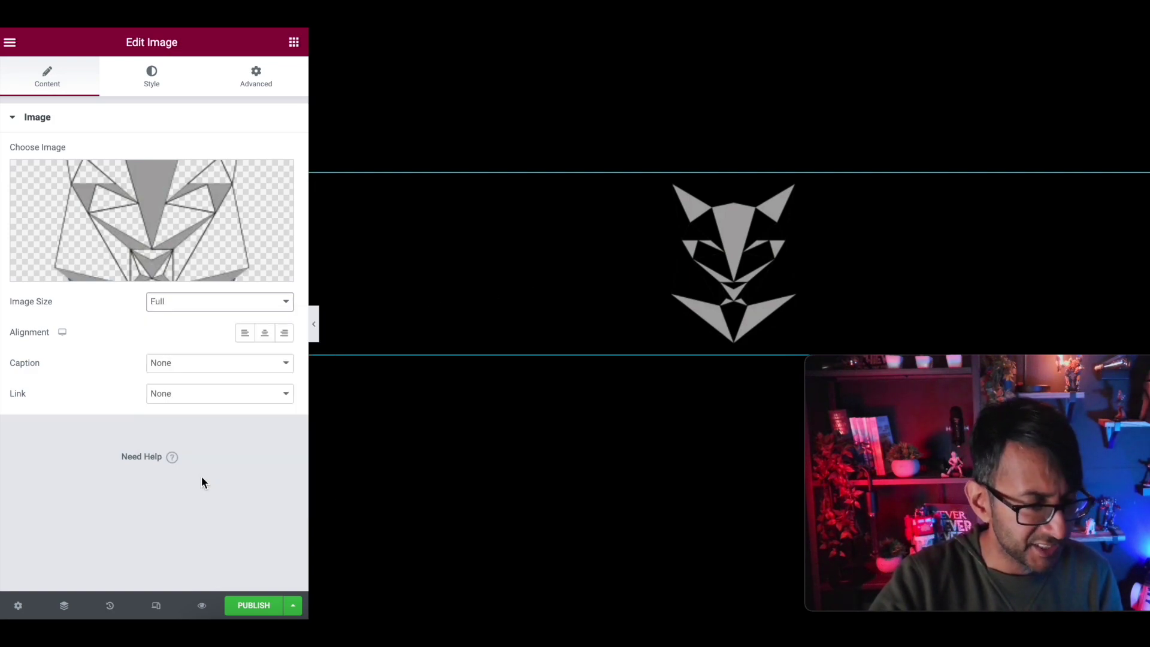
{"action": "left_click", "coordinate": [265, 332]}
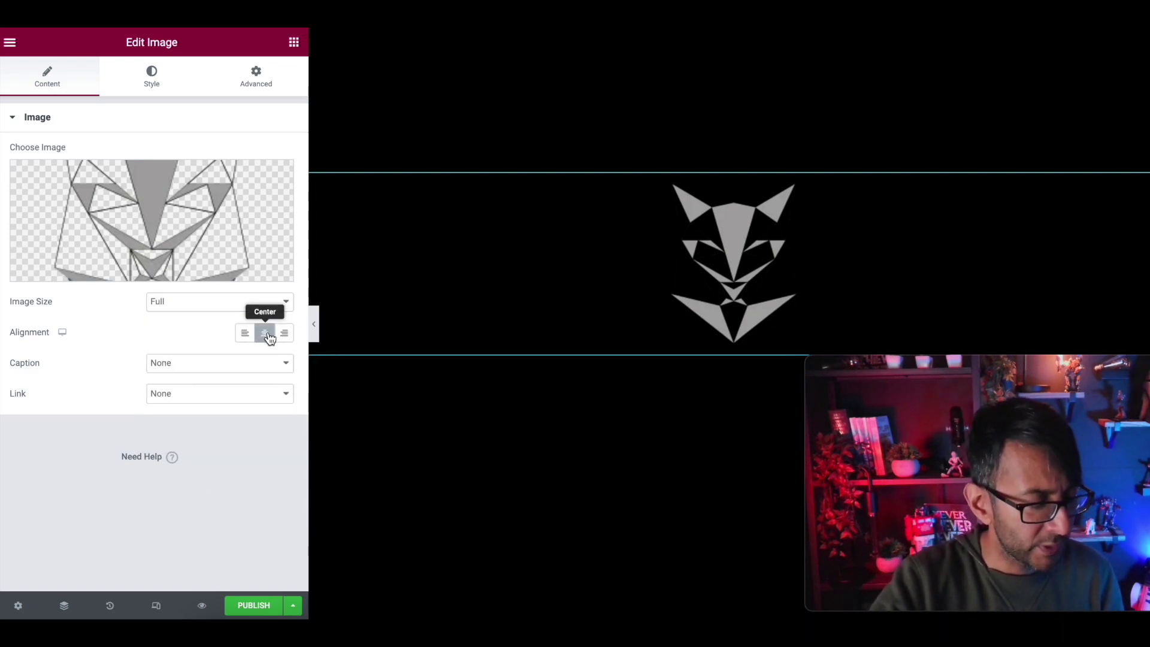
Set the wolf image's width and max width to 300 px each.
{"action": "left_click", "coordinate": [158, 87]}
{"action": "left_click", "coordinate": [273, 149]}
{"action": "left_click", "coordinate": [251, 169]}
{"action": "type", "text": "300"}
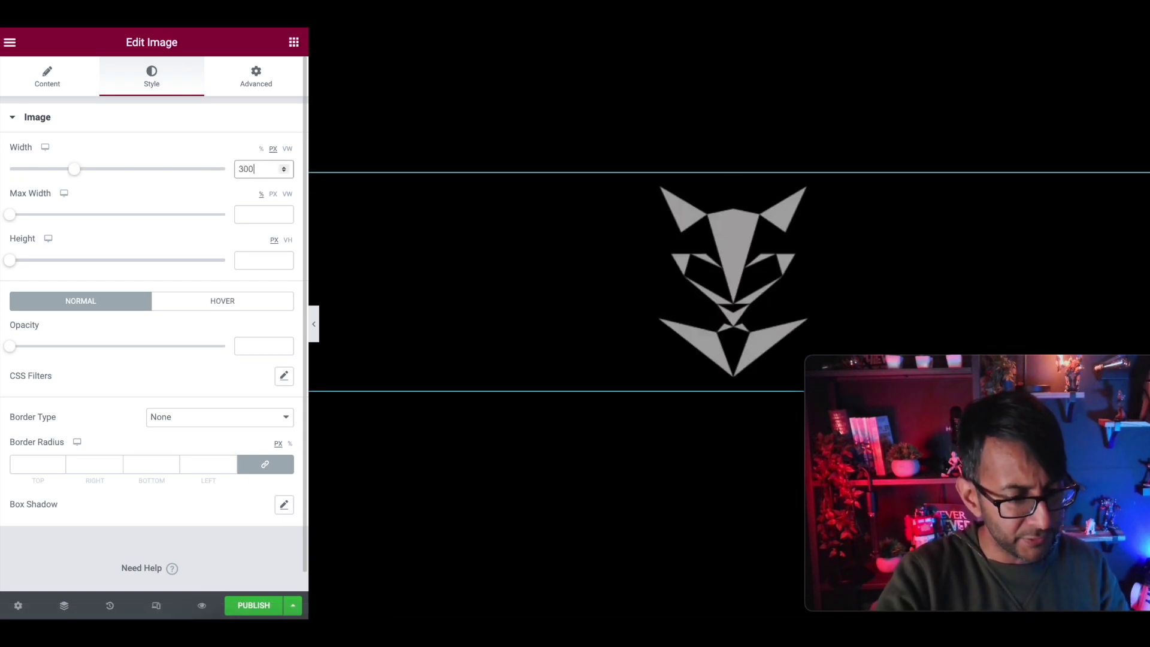
{"action": "key", "text": "Tab"}
{"action": "left_click", "coordinate": [272, 194]}
{"action": "left_click", "coordinate": [264, 215]}
{"action": "type", "text": "30"}
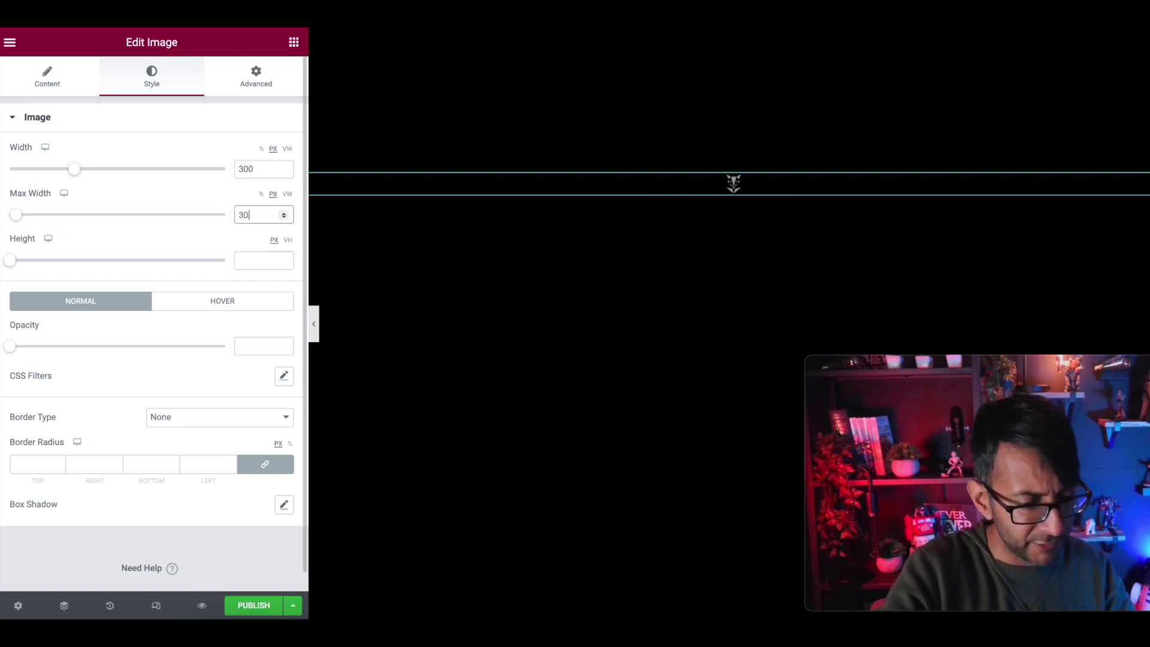
{"action": "type", "text": "0"}
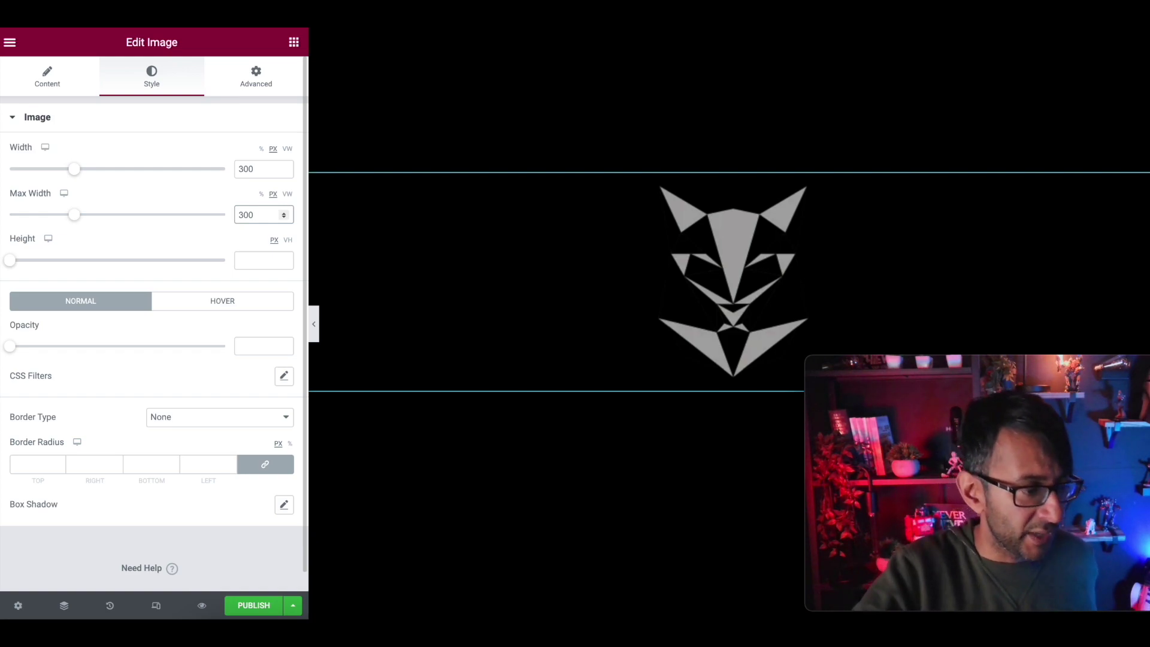
Reduce the wolf image's CSS filter brightness to 68 and contrast to 68.
{"action": "left_click", "coordinate": [279, 381]}
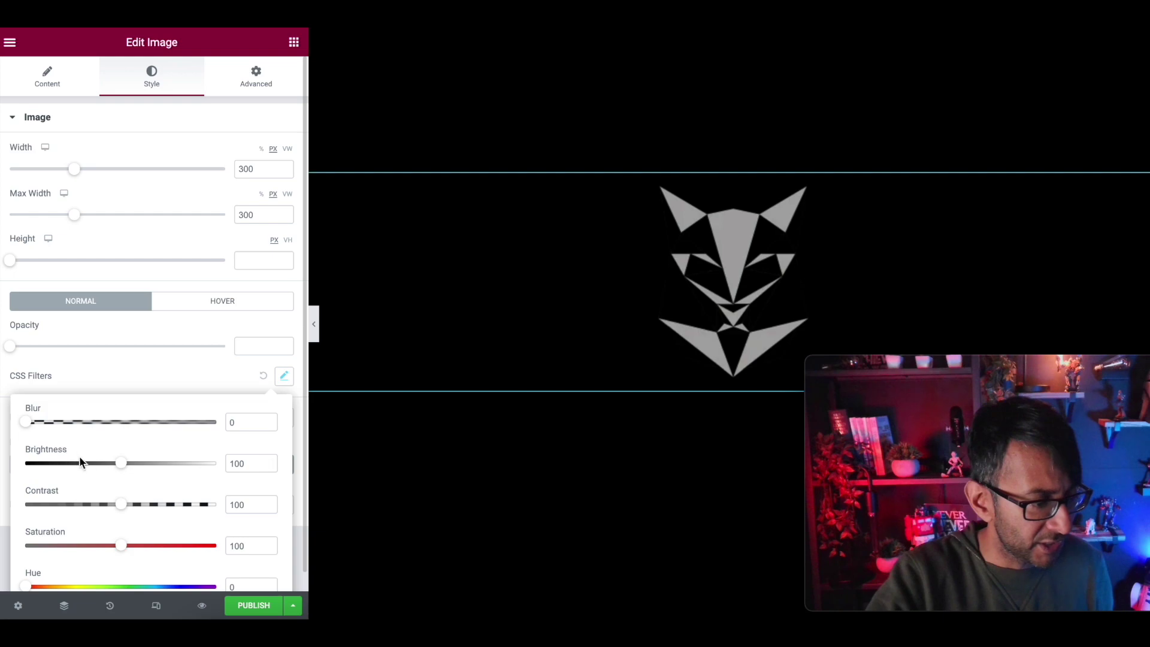
{"action": "left_click_drag", "start_coordinate": [122, 465], "coordinate": [75, 468]}
{"action": "left_click_drag", "start_coordinate": [122, 507], "coordinate": [90, 508]}
{"action": "left_click_drag", "start_coordinate": [73, 468], "coordinate": [91, 463]}
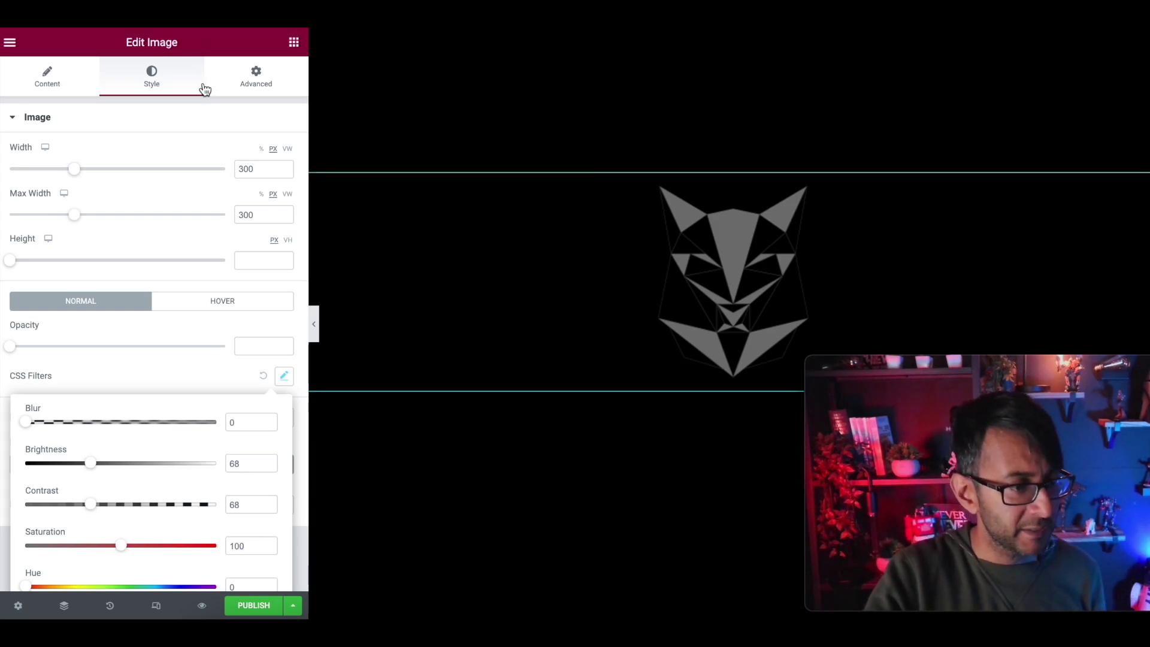
Unlink the wolf image's margin and padding values, with all sides at 0.
{"action": "left_click", "coordinate": [251, 83]}
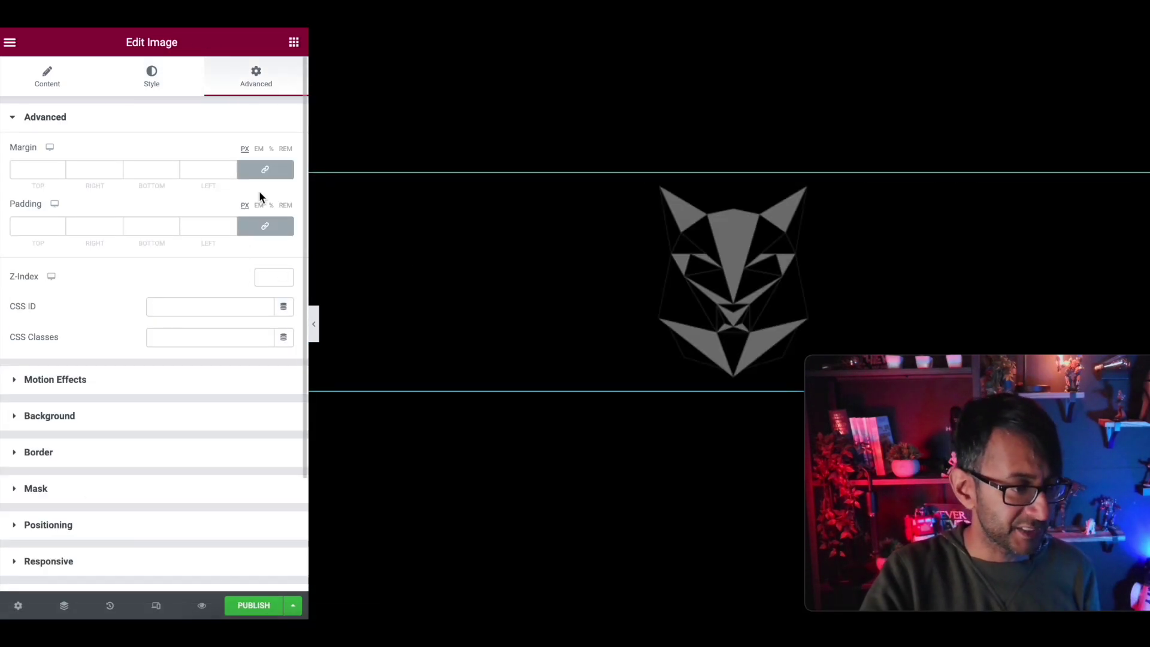
{"action": "left_click", "coordinate": [265, 170]}
{"action": "left_click", "coordinate": [265, 226]}
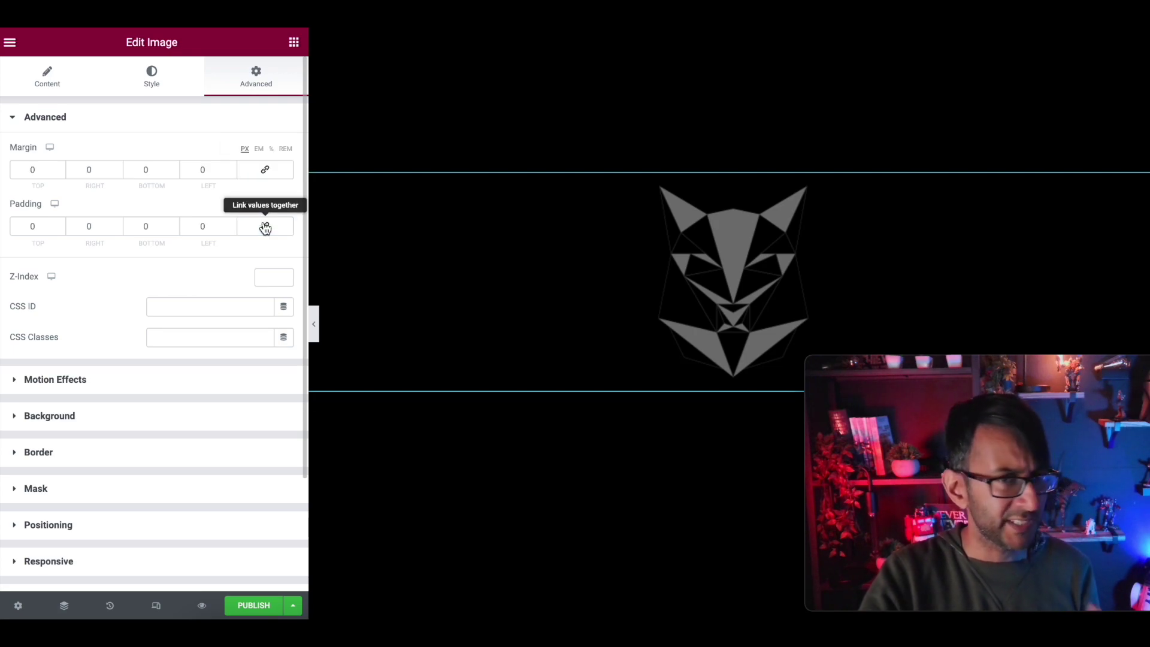
Give the wolf image a Fade In entrance animation with a Slow duration.
{"action": "left_click", "coordinate": [214, 384]}
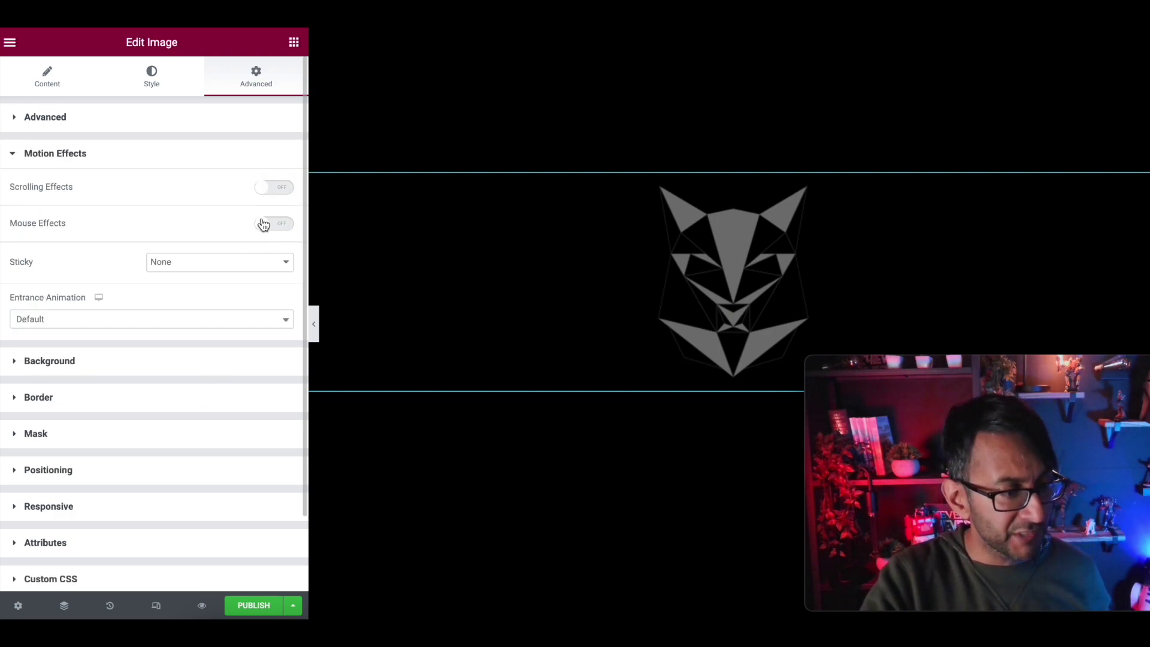
{"action": "left_click", "coordinate": [213, 316]}
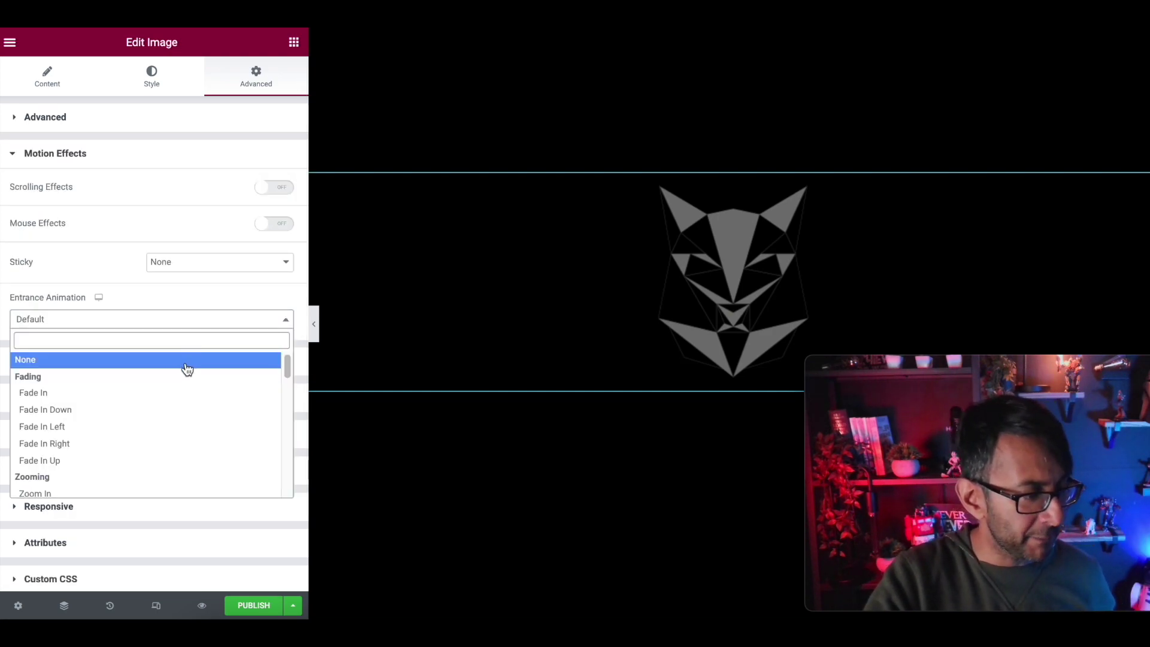
{"action": "left_click", "coordinate": [179, 396]}
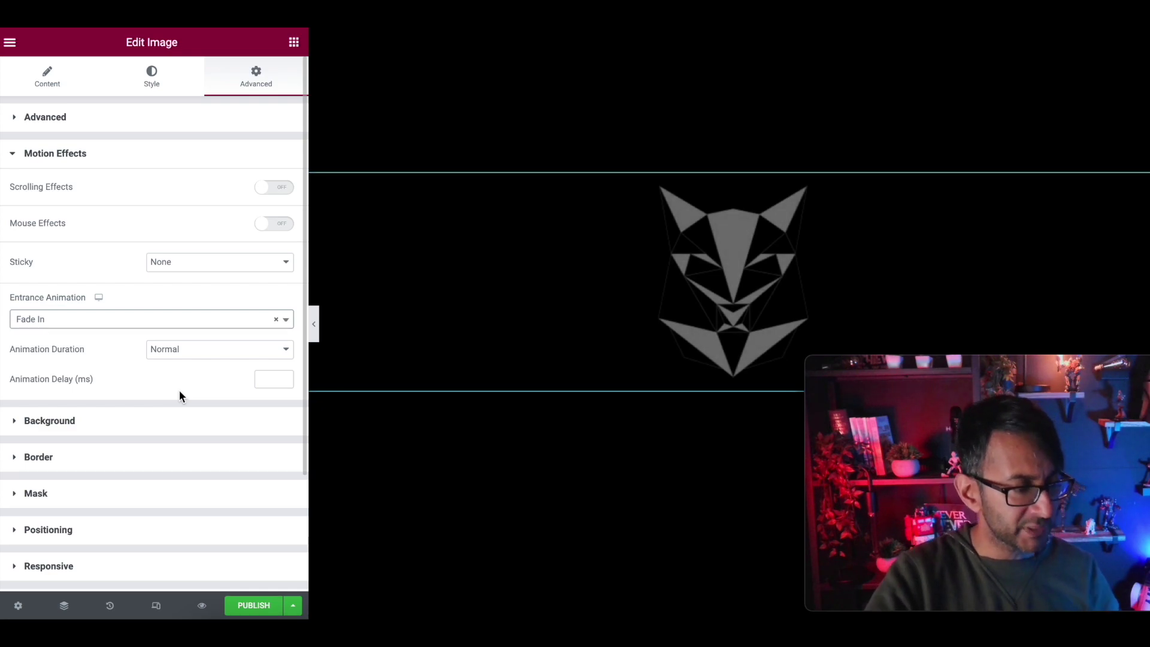
{"action": "left_click", "coordinate": [210, 356]}
{"action": "left_click", "coordinate": [210, 365]}
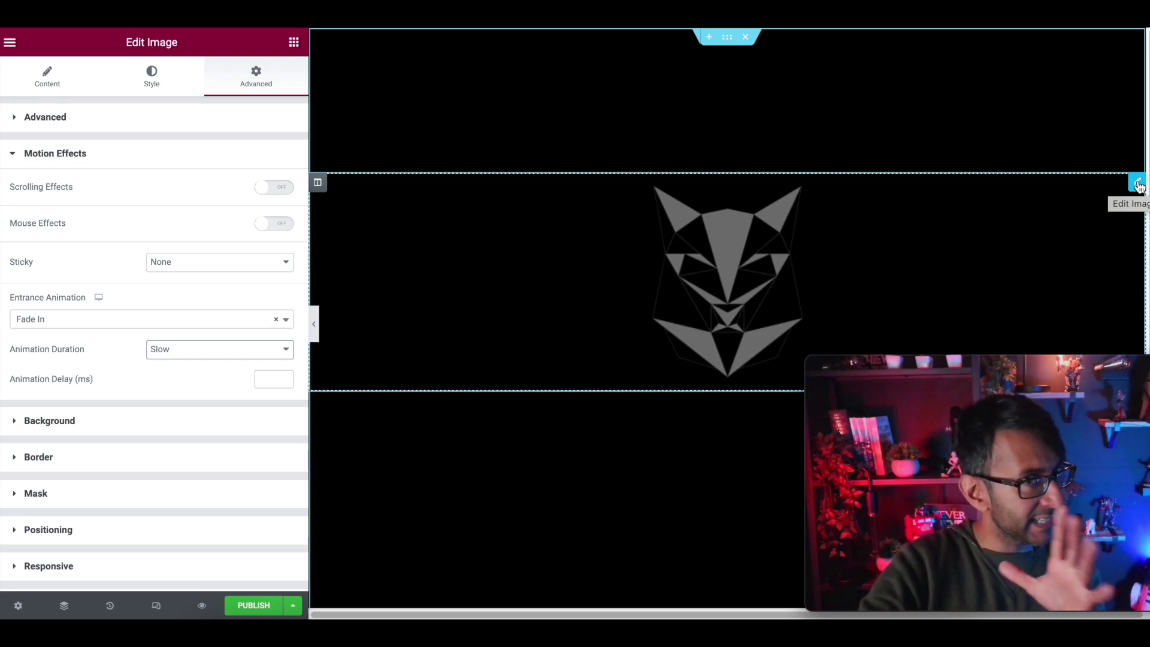
Set the wolf image's positioning width to Custom at 100%.
{"action": "left_click", "coordinate": [152, 537]}
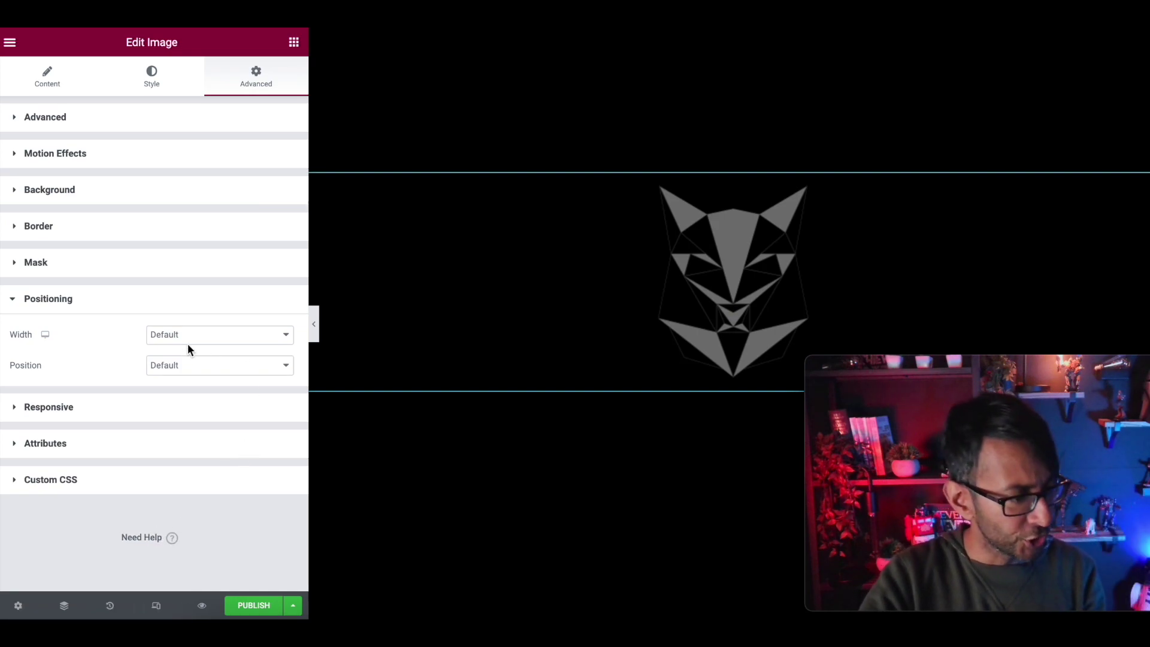
{"action": "left_click", "coordinate": [207, 335]}
{"action": "left_click", "coordinate": [211, 387]}
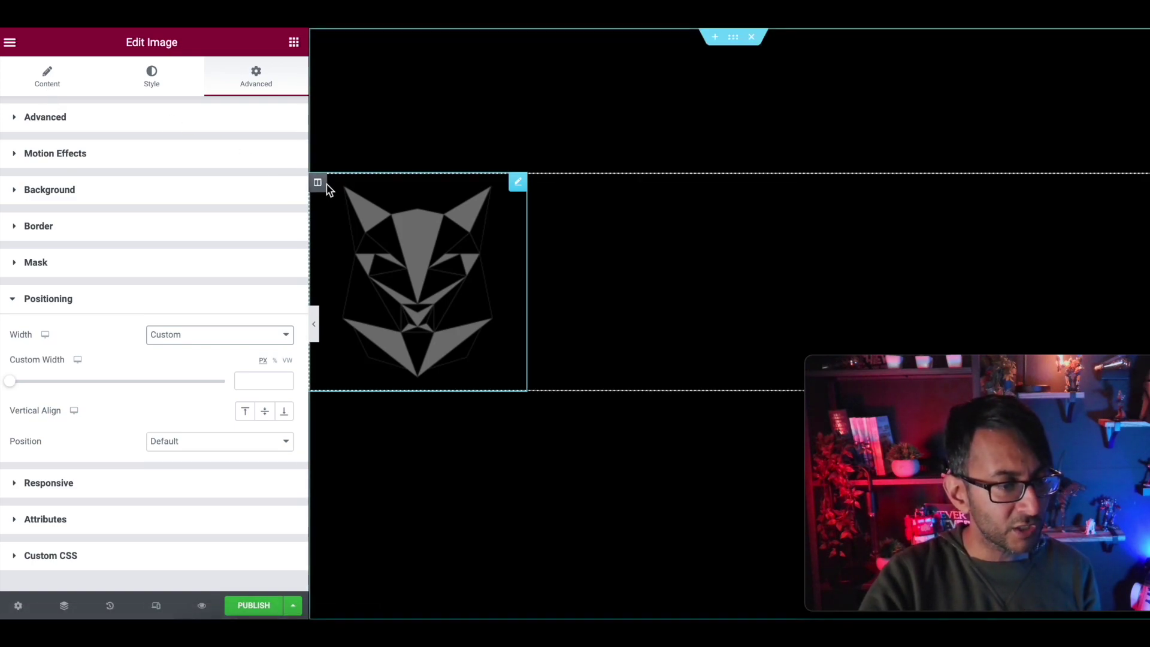
{"action": "left_click", "coordinate": [319, 183]}
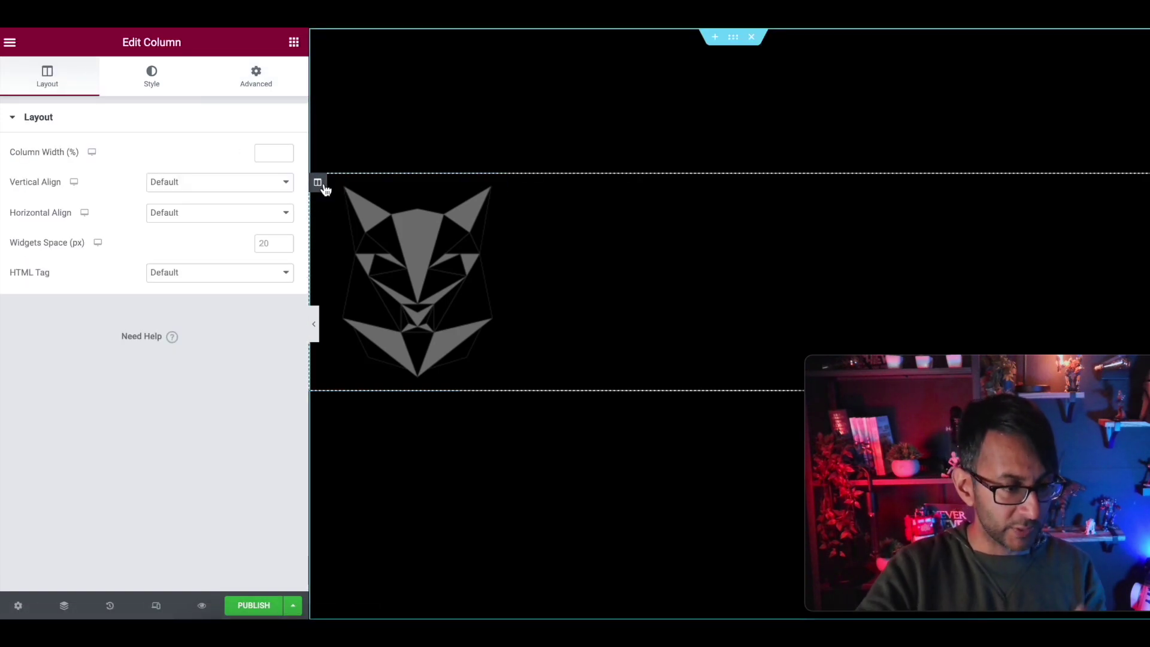
{"action": "left_click", "coordinate": [519, 186]}
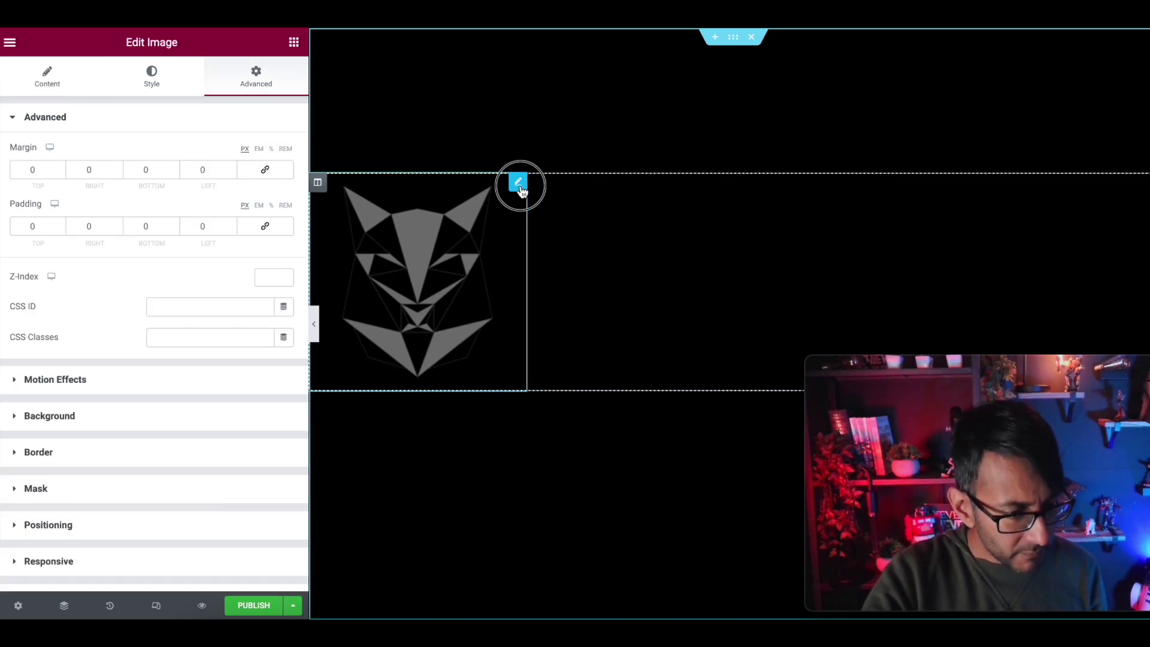
{"action": "left_click", "coordinate": [107, 525]}
{"action": "left_click", "coordinate": [277, 361]}
{"action": "left_click", "coordinate": [264, 381]}
{"action": "type", "text": "100"}
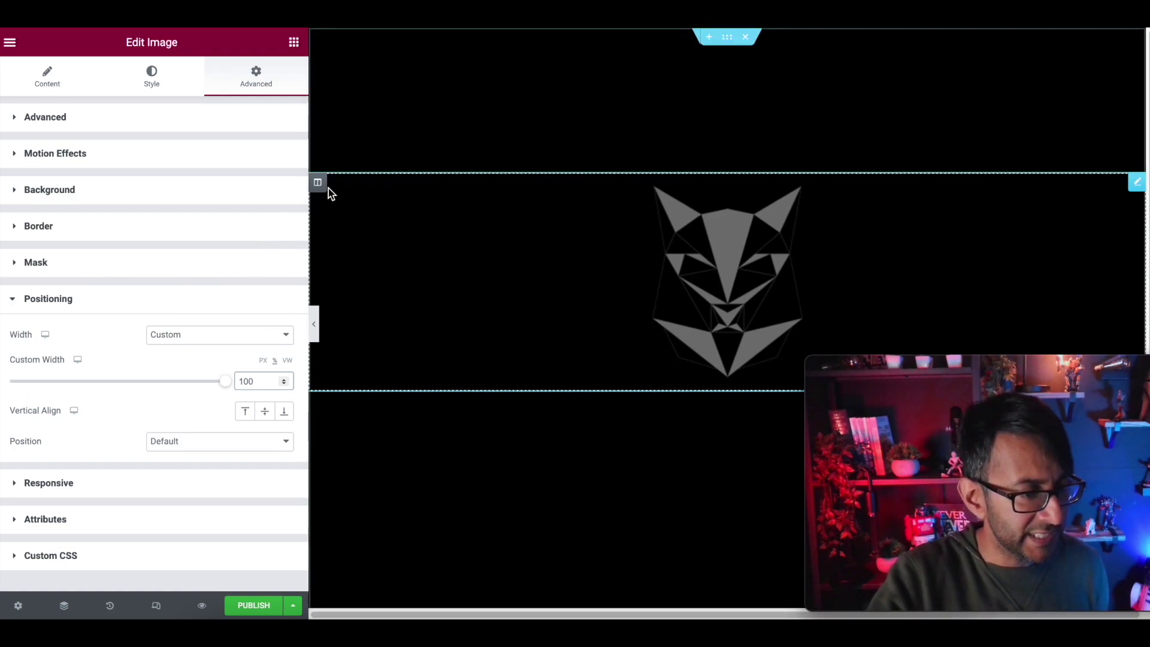
Set the horizontal alignment of the column holding the wolf image to Center, trying Start for comparison.
{"action": "left_click", "coordinate": [318, 182]}
{"action": "left_click", "coordinate": [174, 213]}
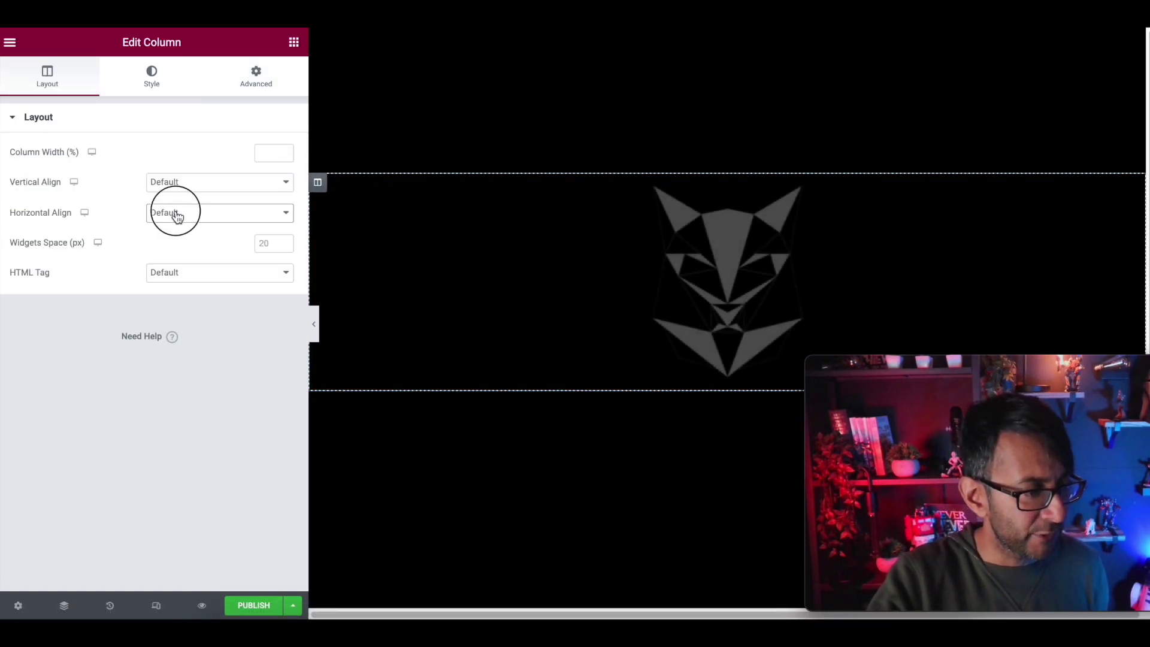
{"action": "left_click", "coordinate": [177, 255]}
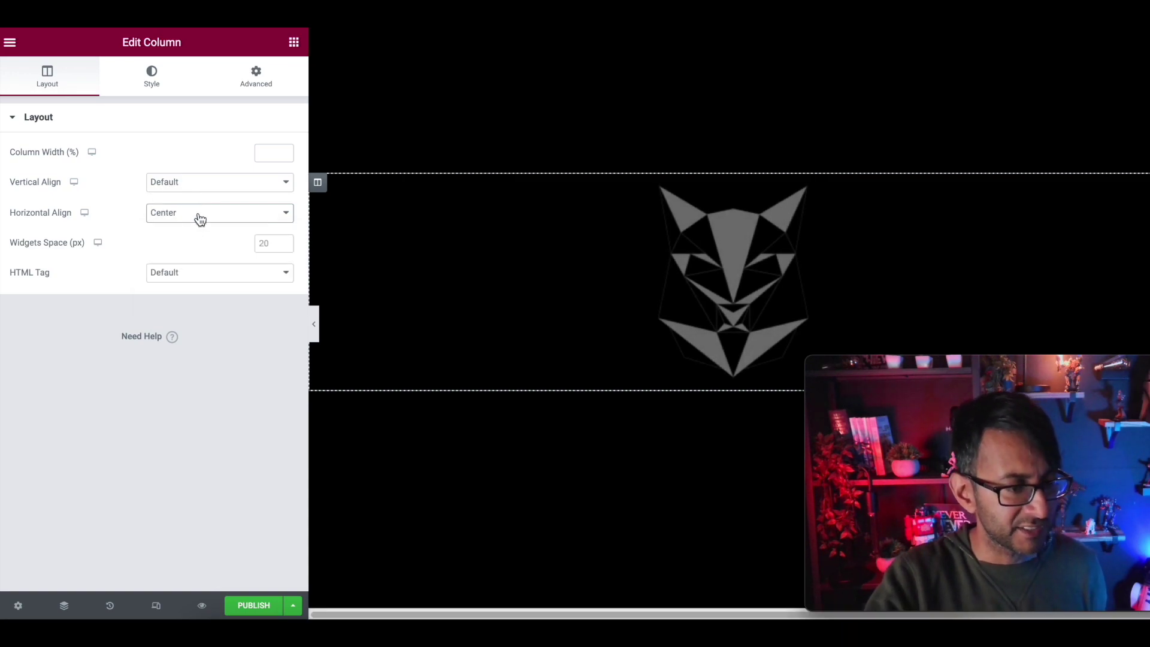
{"action": "left_click", "coordinate": [198, 216]}
{"action": "left_click", "coordinate": [188, 240]}
{"action": "left_click", "coordinate": [193, 219]}
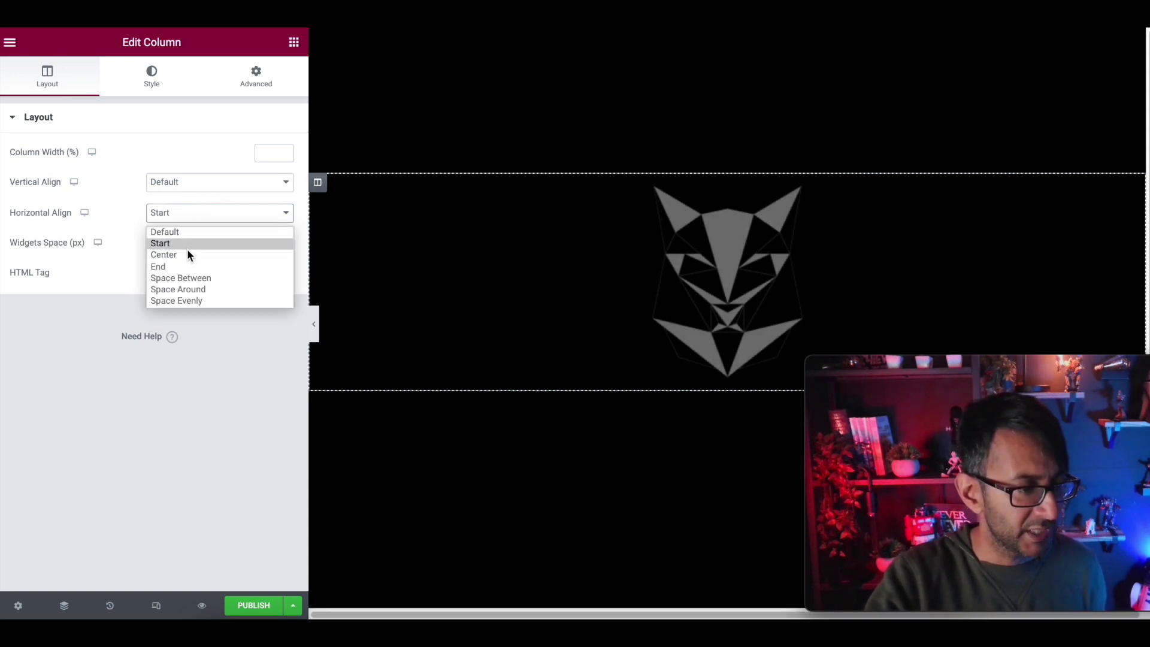
{"action": "left_click", "coordinate": [187, 255]}
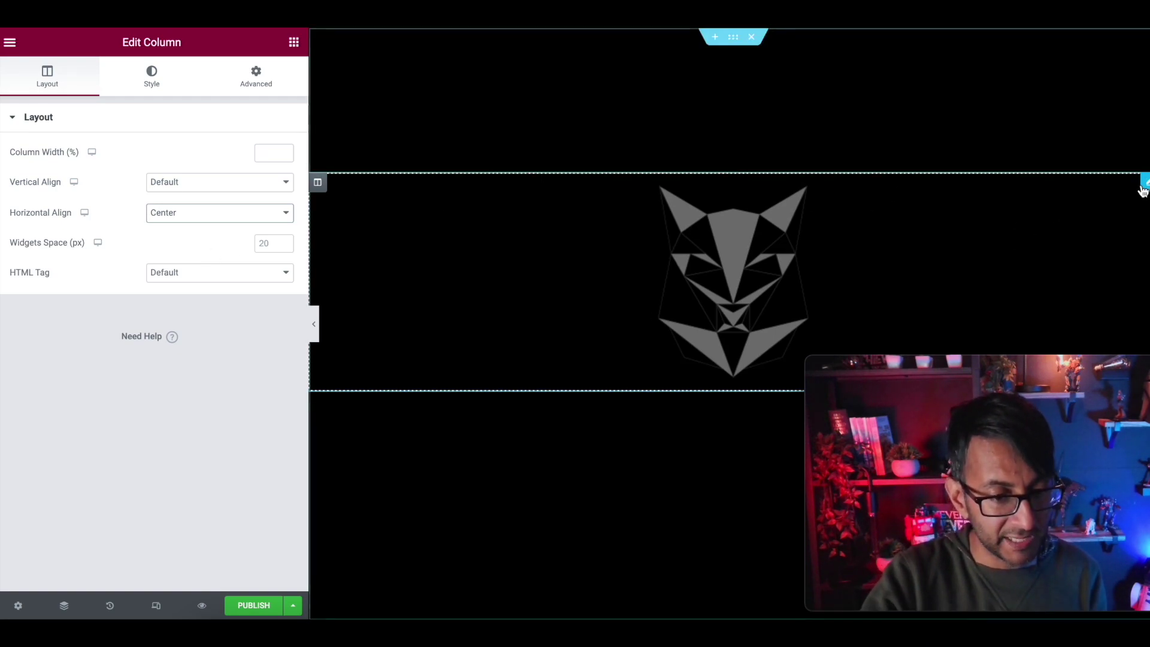
Duplicate the wolf image within its column.
{"action": "right_click", "coordinate": [1143, 187]}
{"action": "left_click", "coordinate": [1096, 218]}
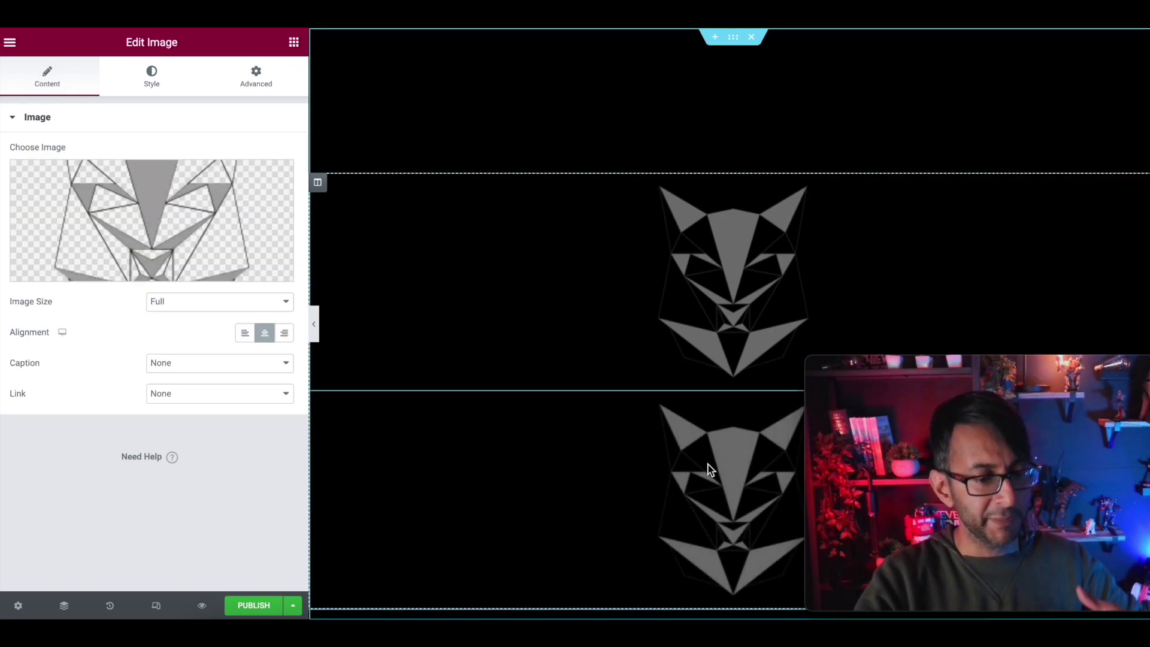
Replace the picture in the duplicated image widget with Wolf-2.webp from the media library.
{"action": "left_click", "coordinate": [128, 234]}
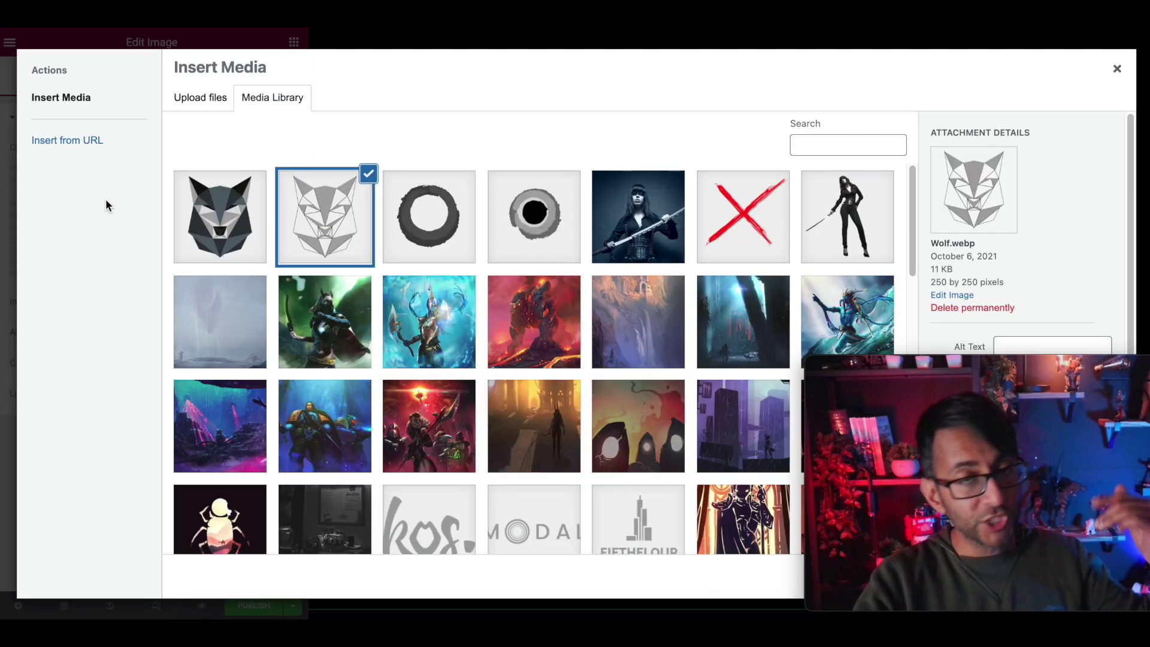
{"action": "left_click", "coordinate": [213, 222]}
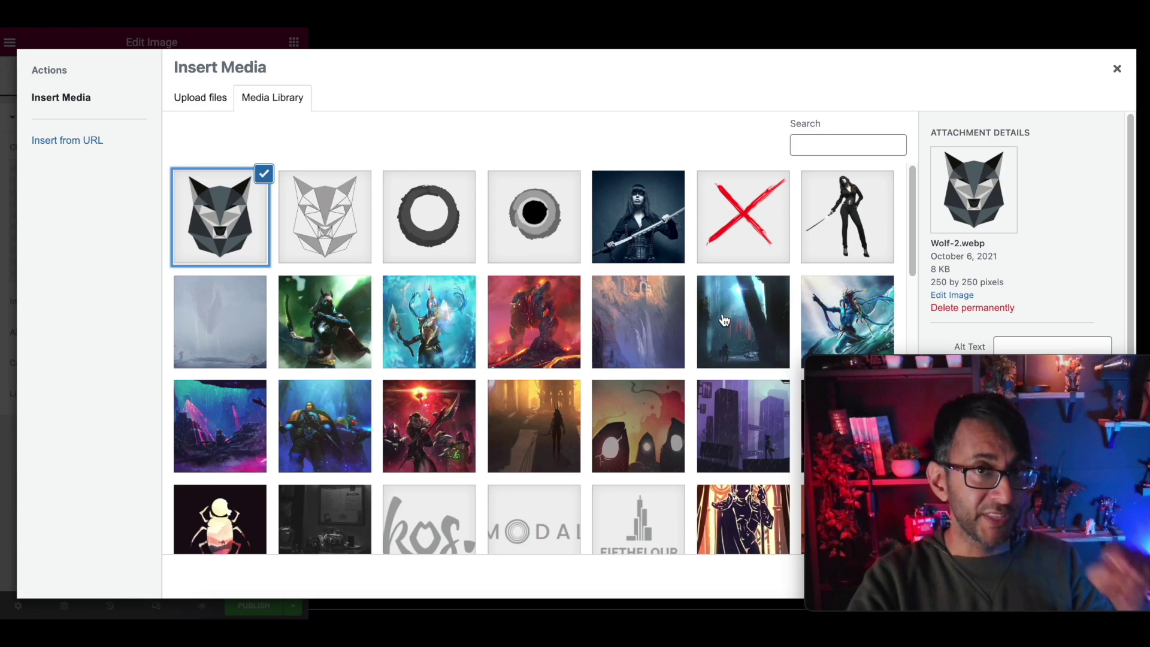
{"action": "left_click_drag", "start_coordinate": [951, 362], "coordinate": [951, 287]}
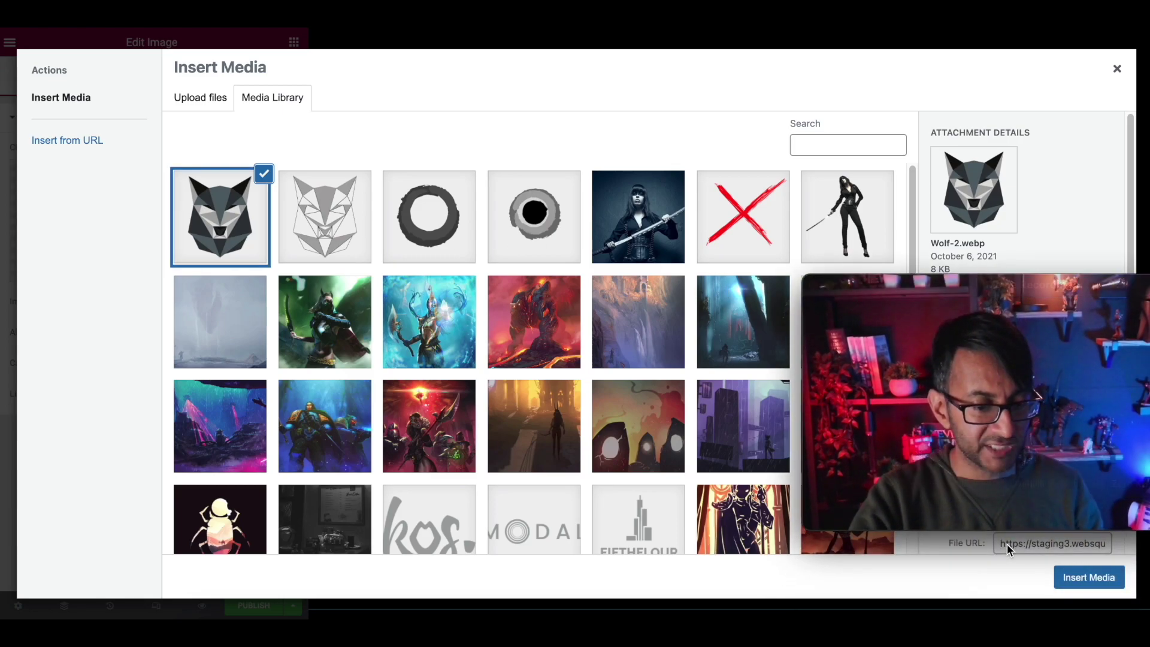
{"action": "left_click", "coordinate": [1069, 577]}
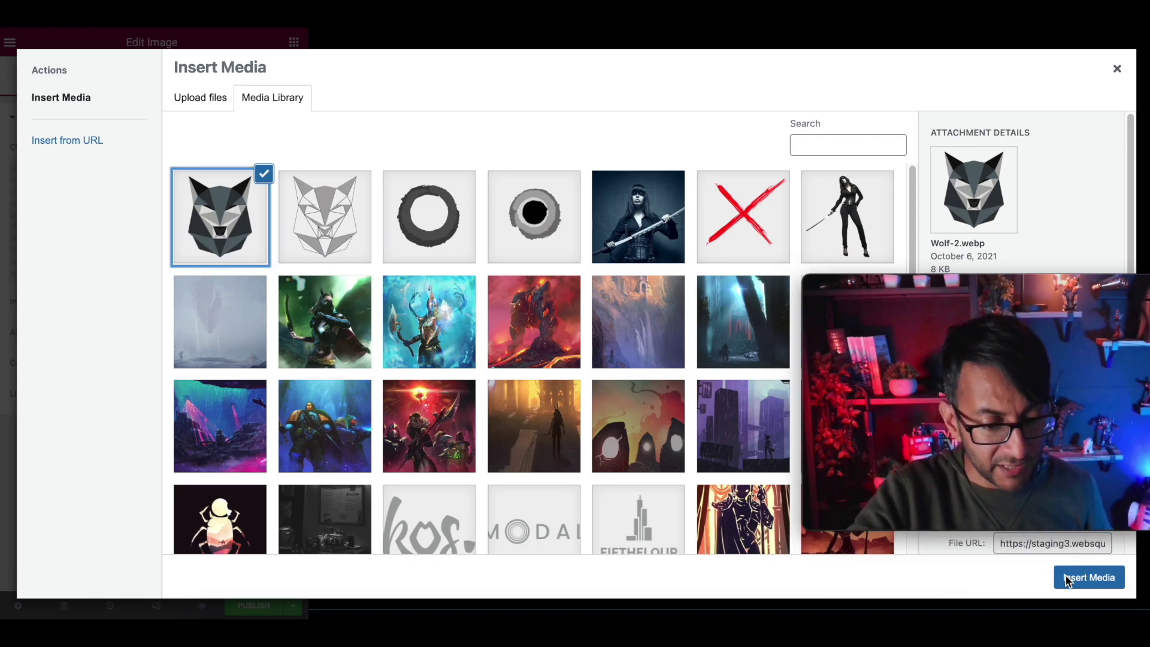
{"action": "mouse_move", "coordinate": [1049, 289]}
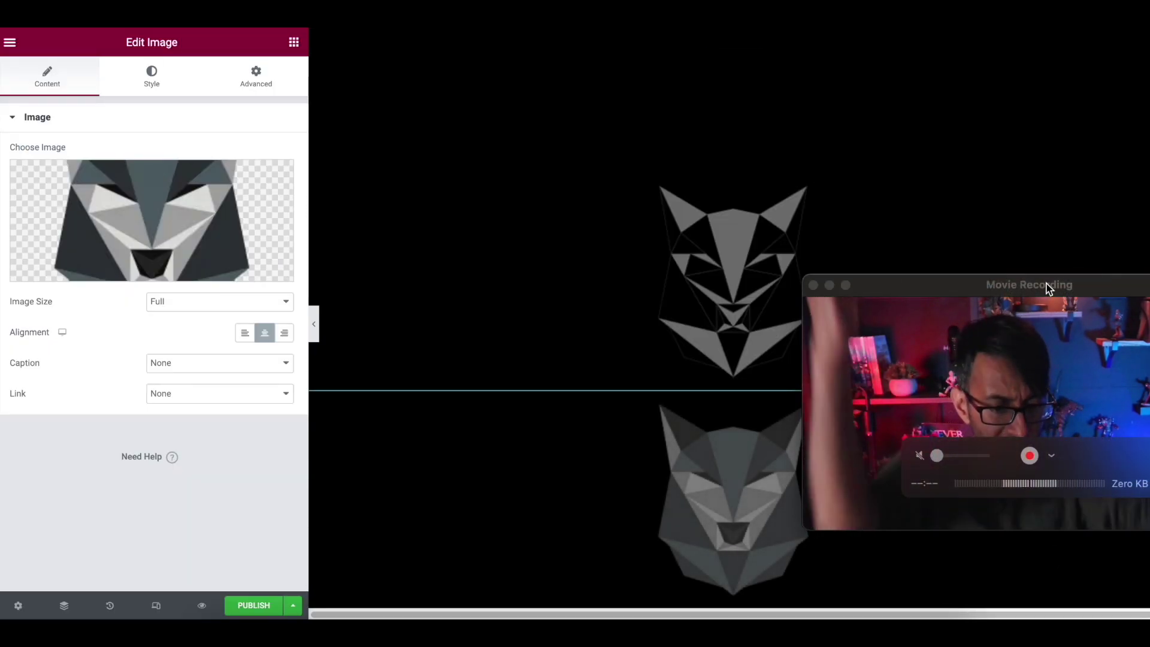
{"action": "left_click_drag", "start_coordinate": [1049, 289], "coordinate": [1051, 359]}
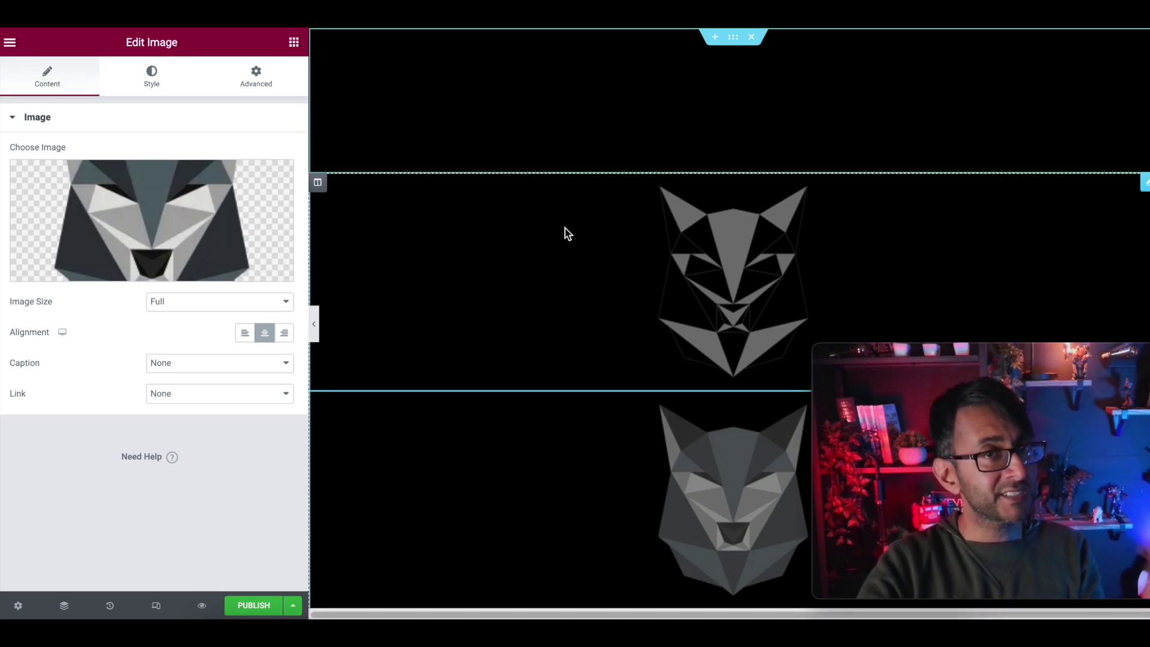
Set the Wolf-2 image's position to Absolute so it overlays the original wolf image.
{"action": "left_click", "coordinate": [258, 86]}
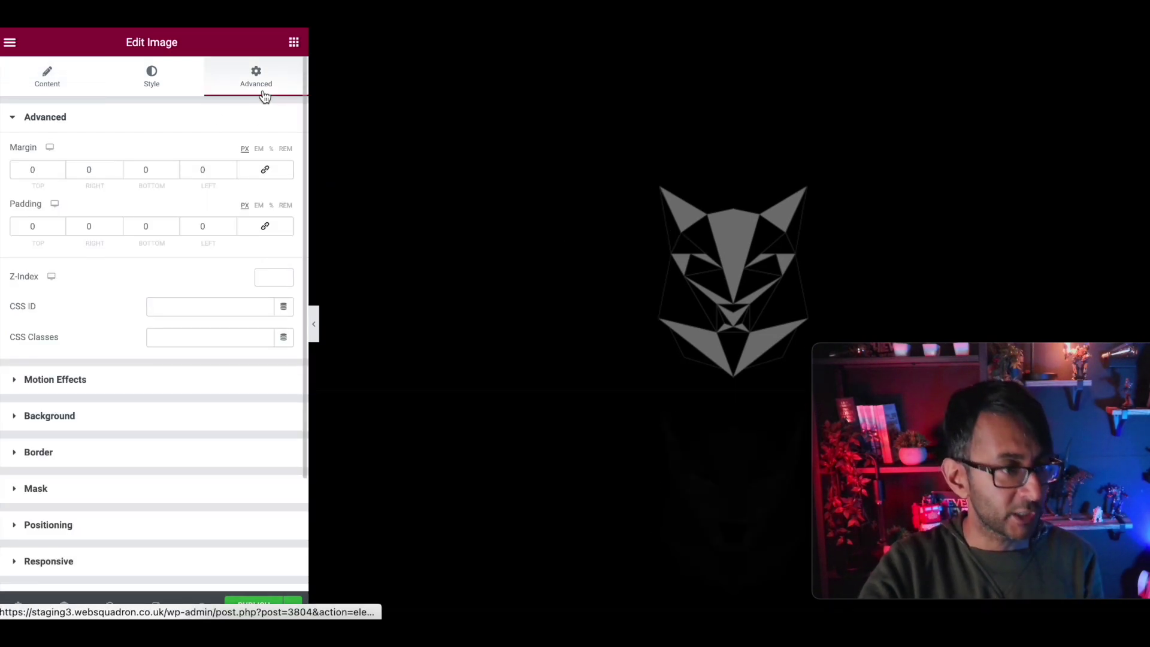
{"action": "left_click", "coordinate": [142, 525]}
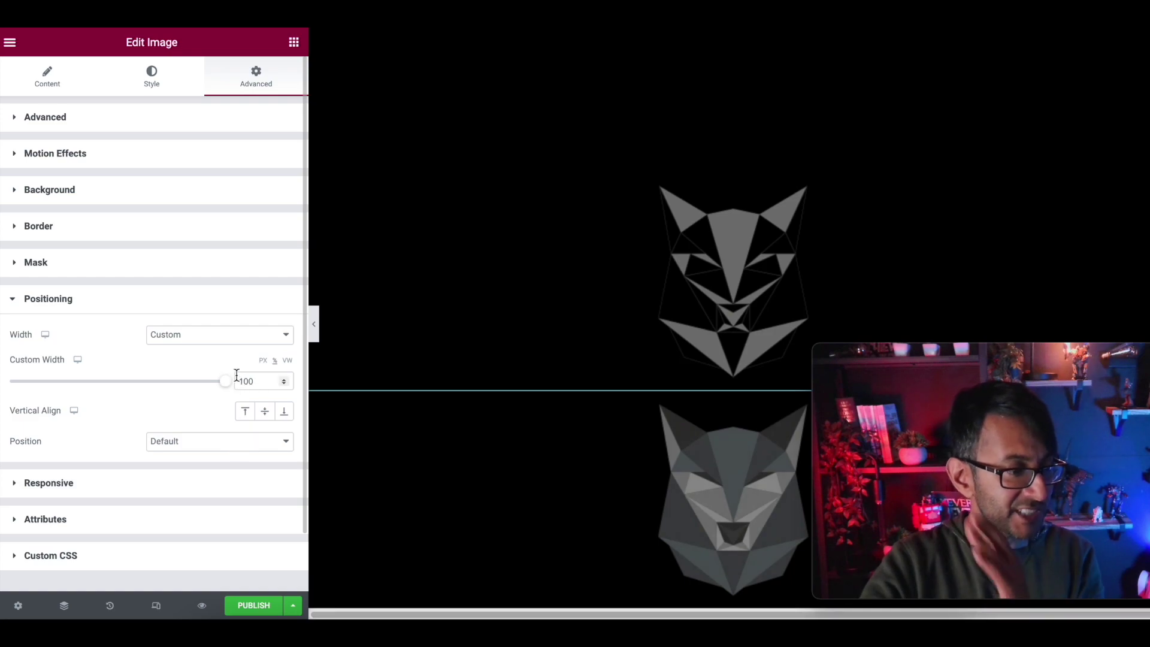
{"action": "left_click", "coordinate": [227, 447]}
{"action": "left_click", "coordinate": [216, 473]}
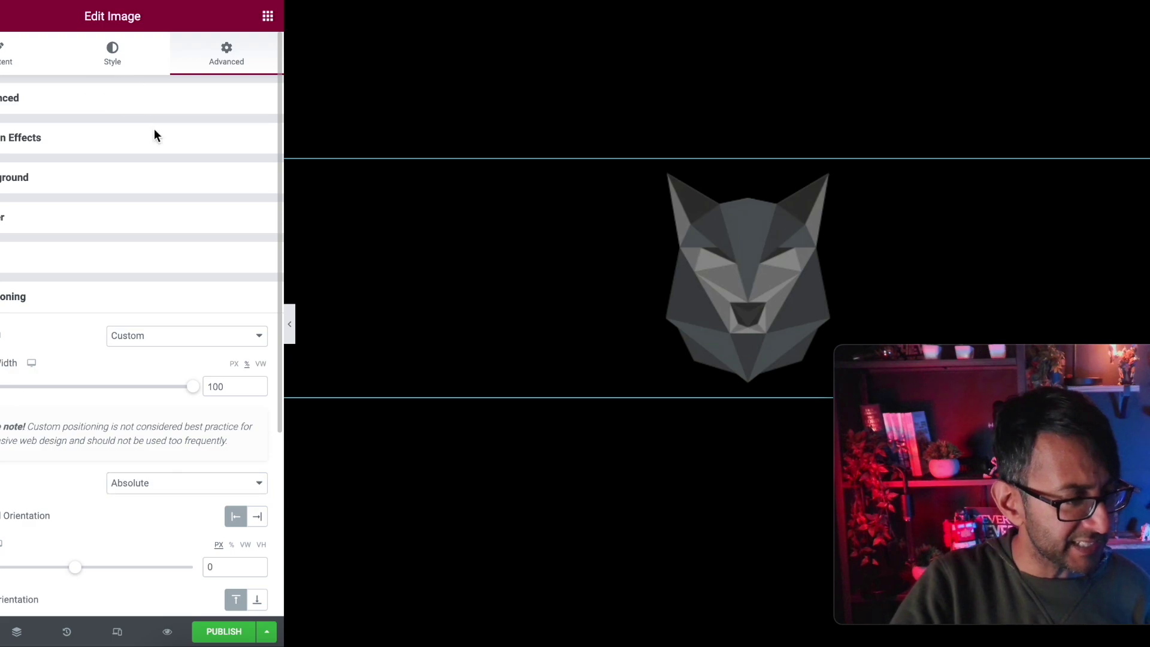
Set the Z-Index to 2 for the Wolf-2 image and to 1 for the original wolf image.
{"action": "left_click", "coordinate": [142, 102]}
{"action": "left_click", "coordinate": [257, 272]}
{"action": "left_click", "coordinate": [257, 272]}
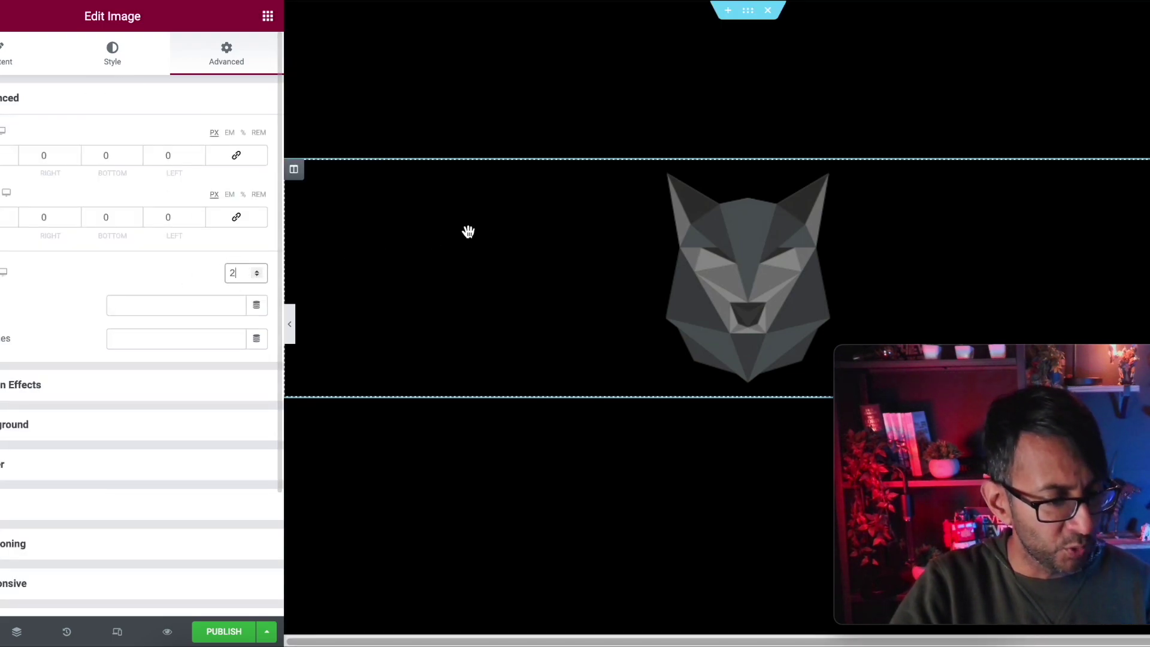
{"action": "left_click", "coordinate": [24, 636]}
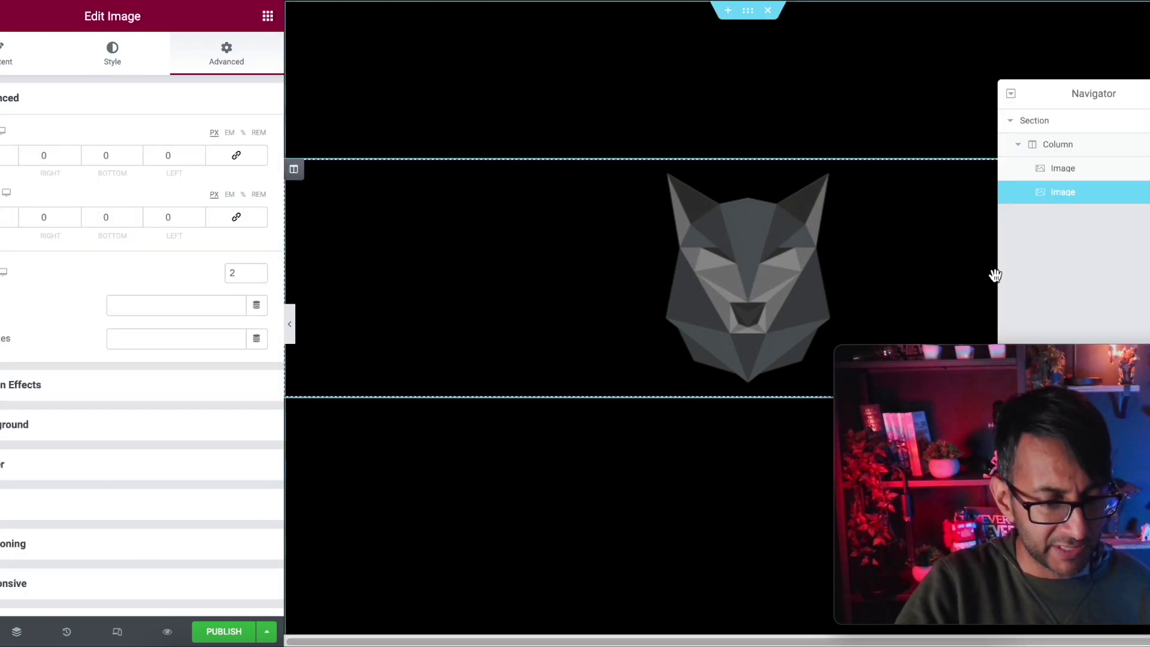
{"action": "left_click", "coordinate": [1072, 173]}
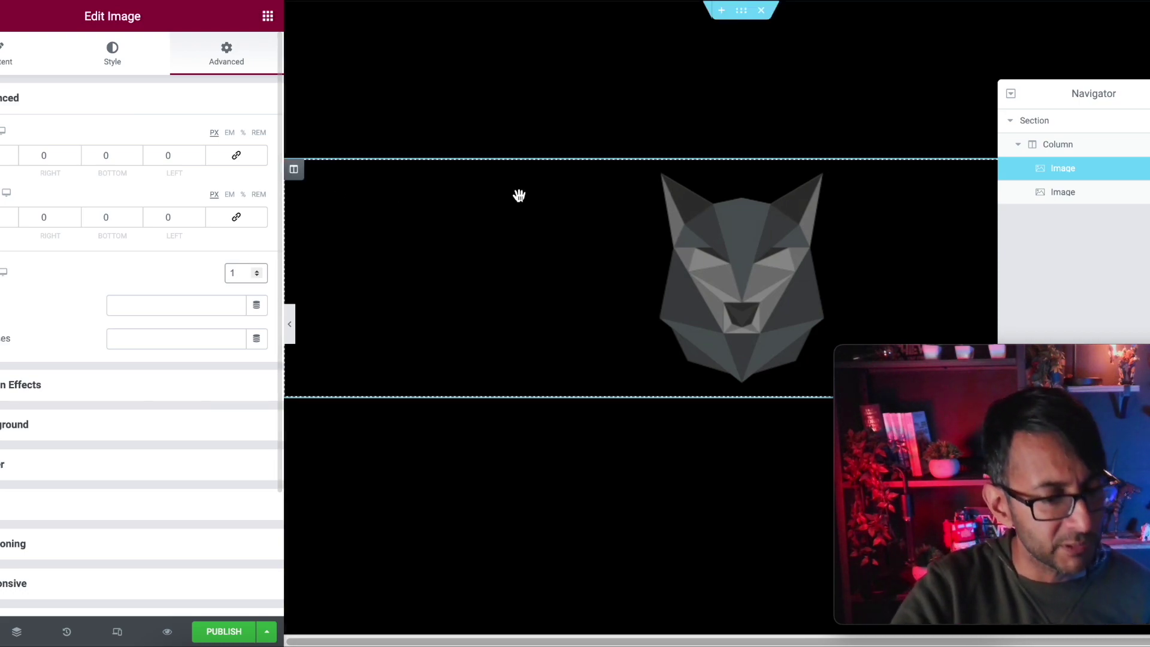
Set the entrance animation delay of the Wolf-2 image to 500 ms, trying 1000 ms first.
{"action": "left_click", "coordinate": [1066, 192]}
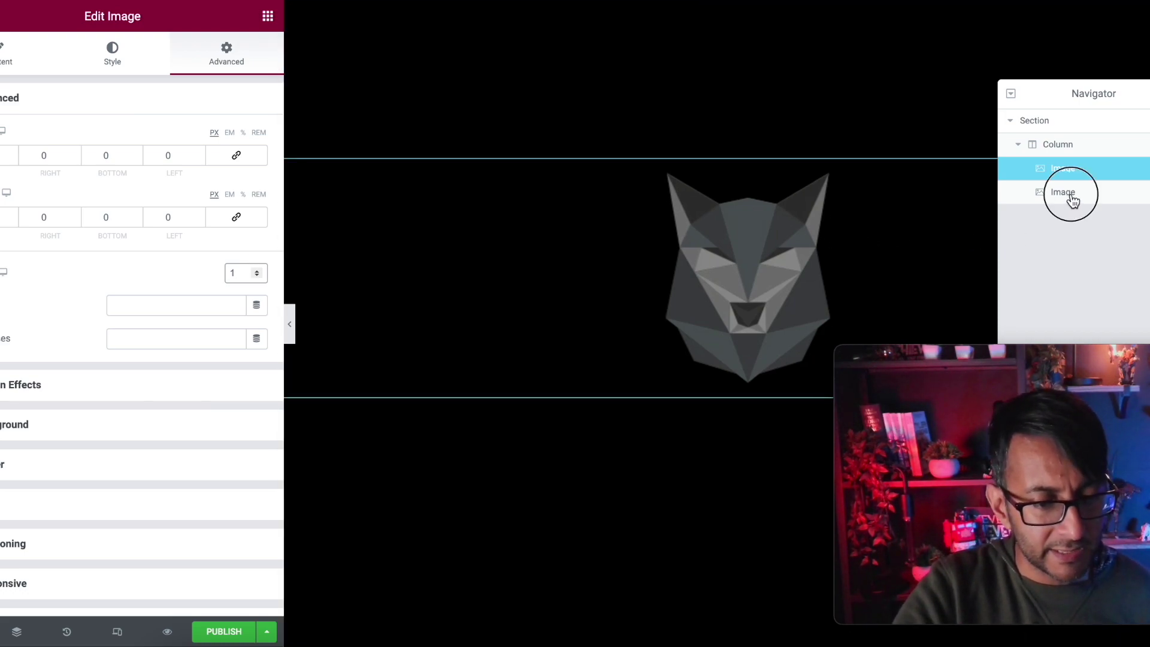
{"action": "left_click", "coordinate": [107, 387]}
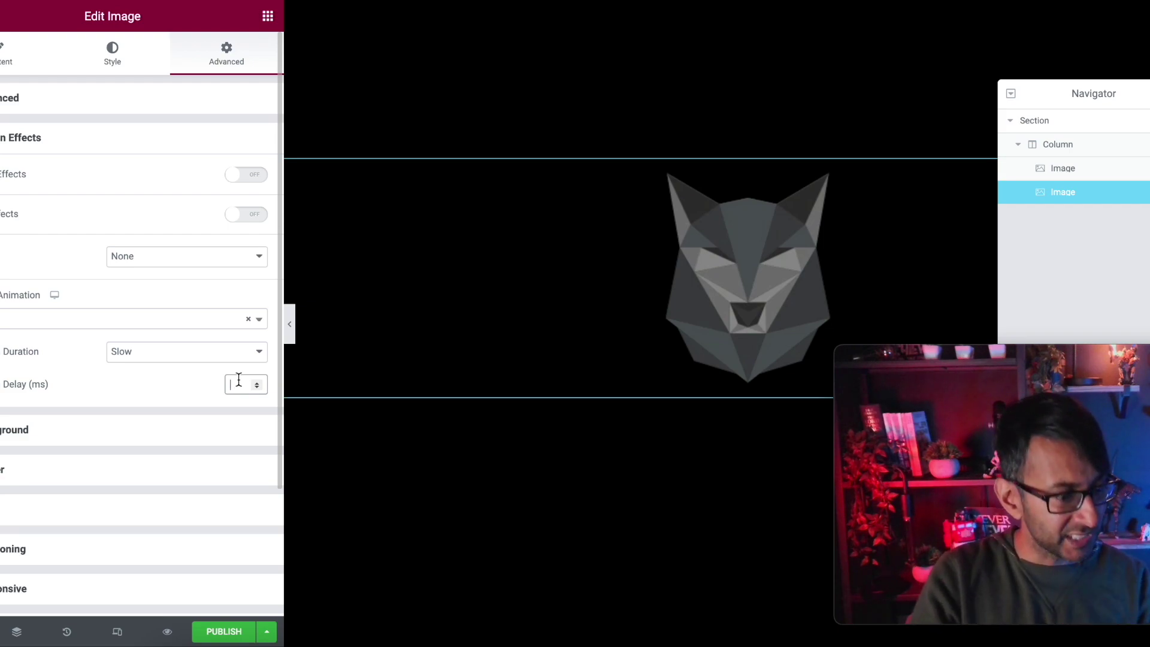
{"action": "type", "text": "1000"}
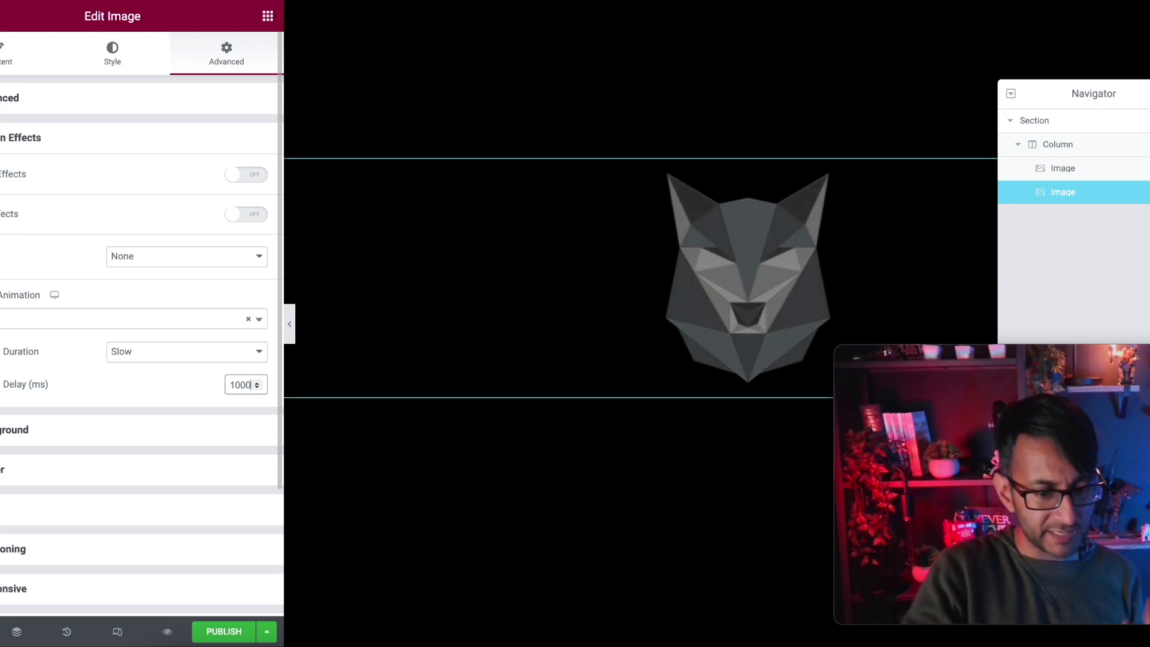
{"action": "key", "text": "BackSpace"}
{"action": "key", "text": "BackSpace"}
{"action": "key", "text": "BackSpace"}
{"action": "key", "text": "BackSpace"}
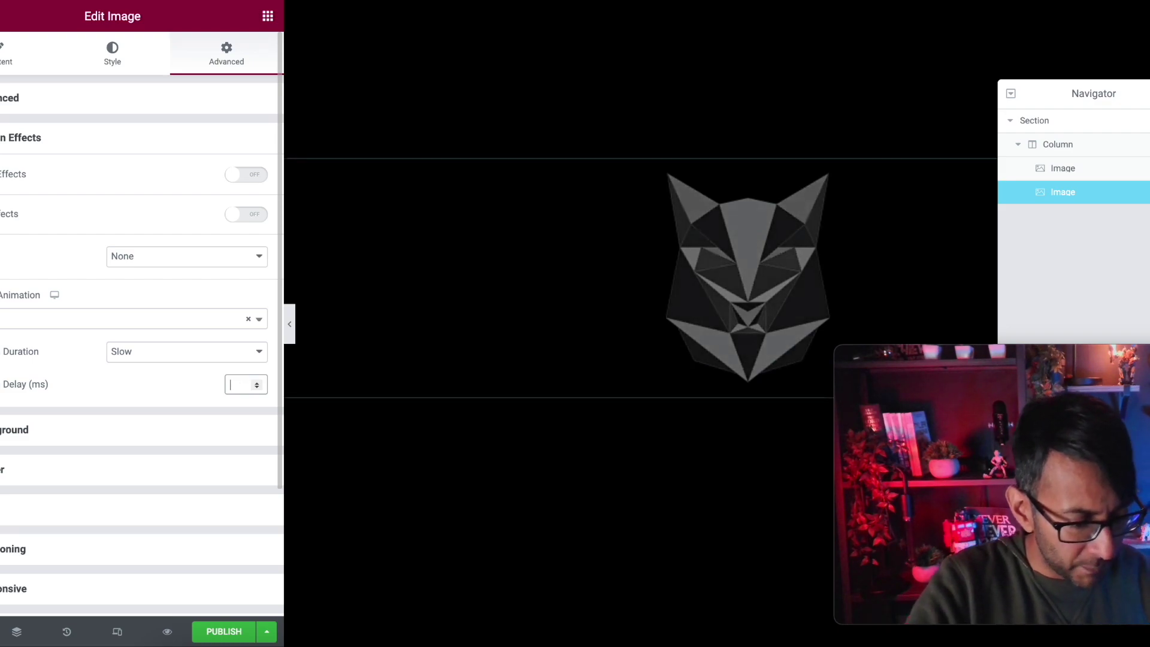
{"action": "type", "text": "500"}
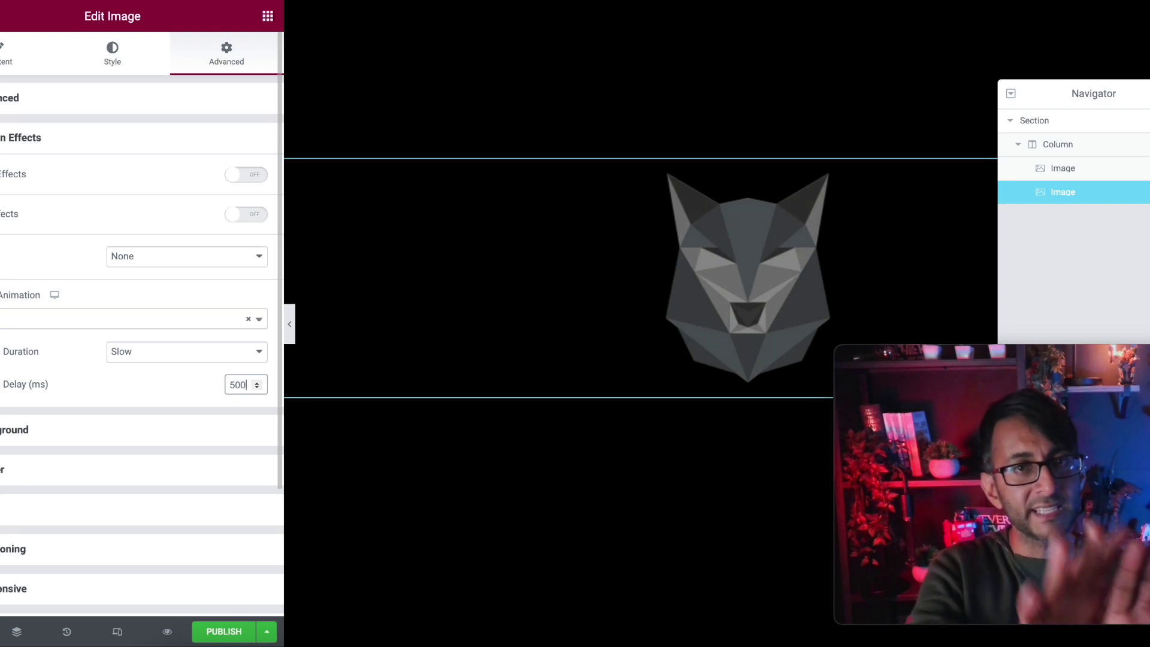
Add a centred heading below the wolf images with the text WOLF.
{"action": "left_click", "coordinate": [267, 15]}
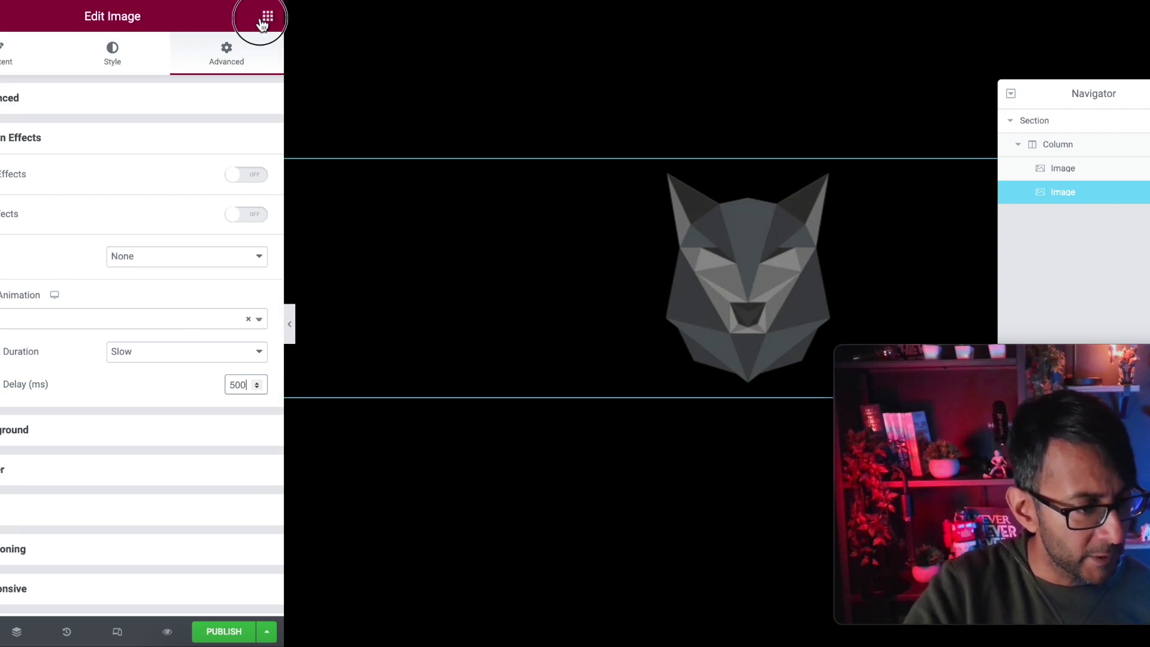
{"action": "left_click_drag", "start_coordinate": [197, 183], "coordinate": [761, 384]}
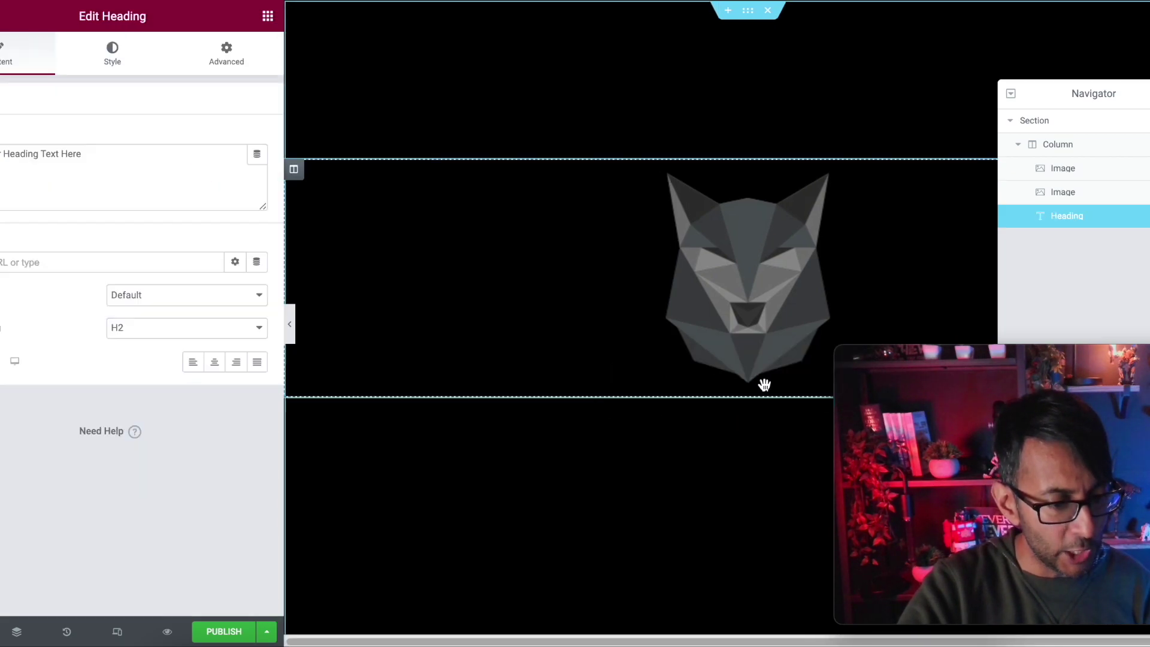
{"action": "left_click", "coordinate": [217, 364]}
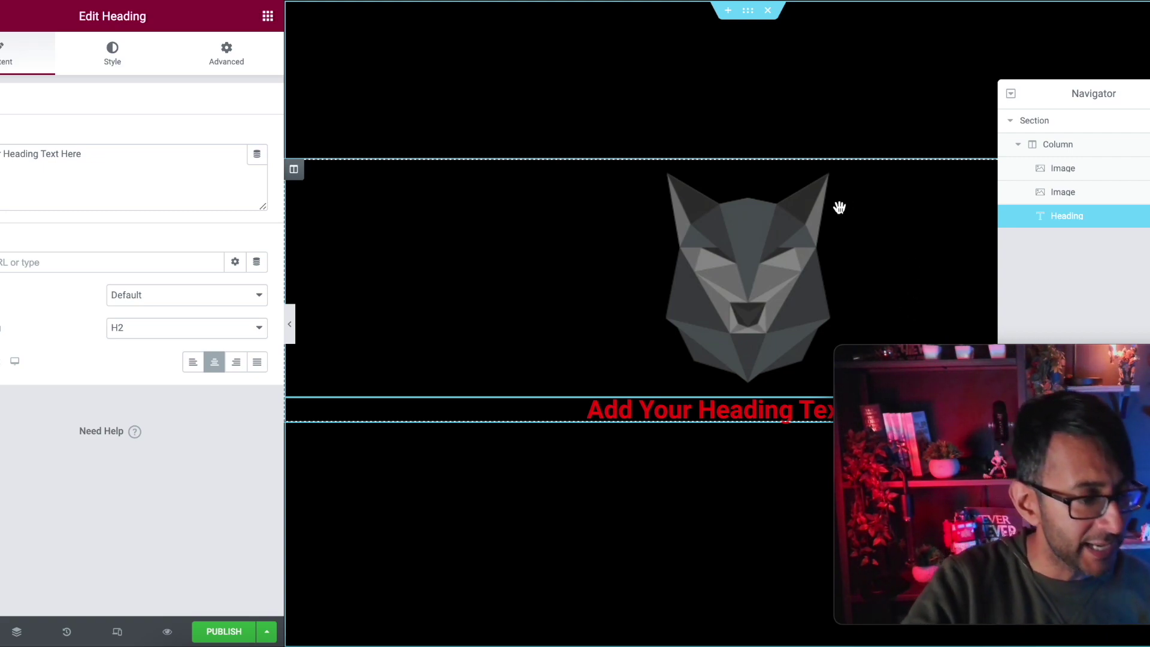
{"action": "triple_click", "coordinate": [102, 150]}
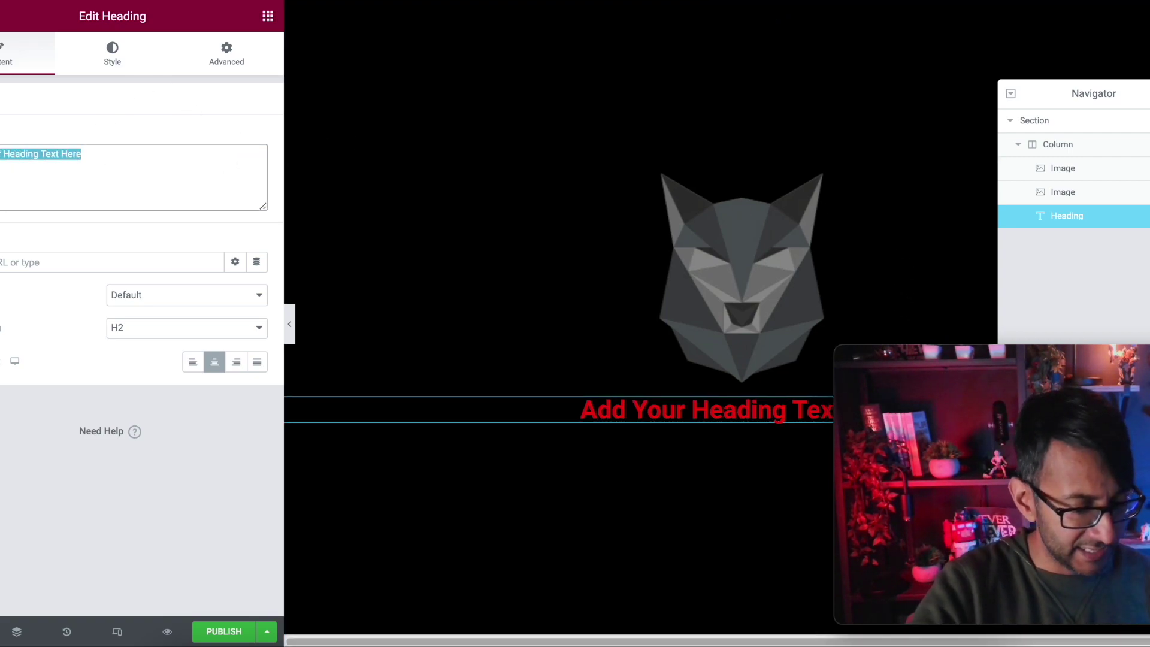
{"action": "type", "text": "WOLF"}
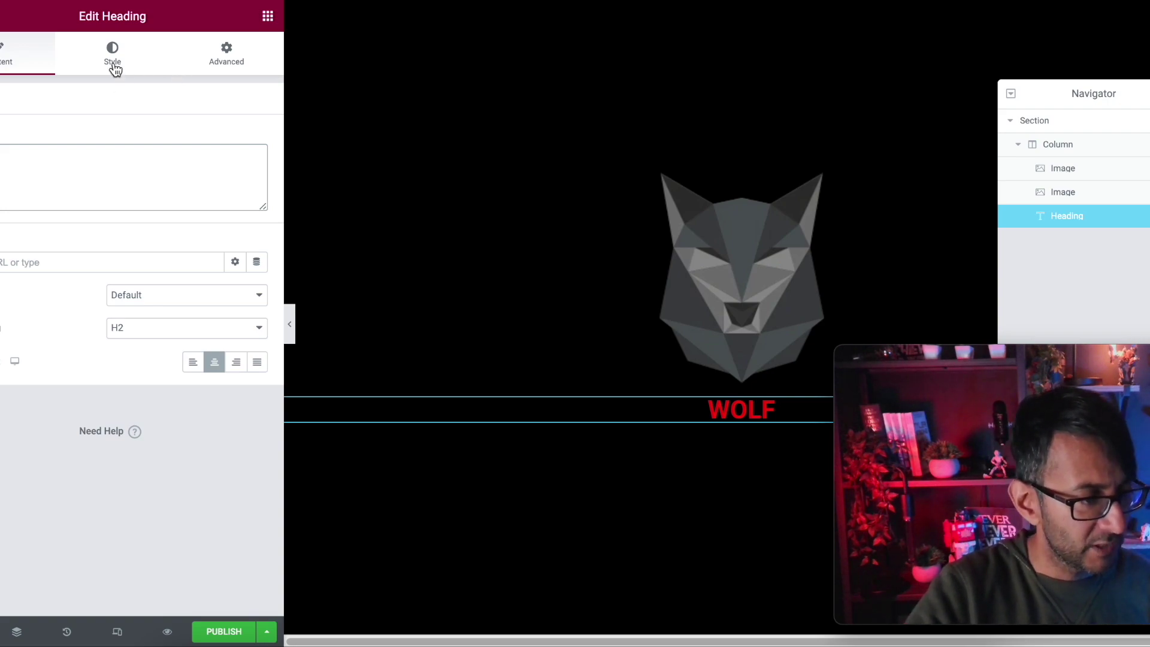
Set the WOLF heading's text color to the global color White.
{"action": "left_click", "coordinate": [115, 70]}
{"action": "left_click", "coordinate": [236, 137]}
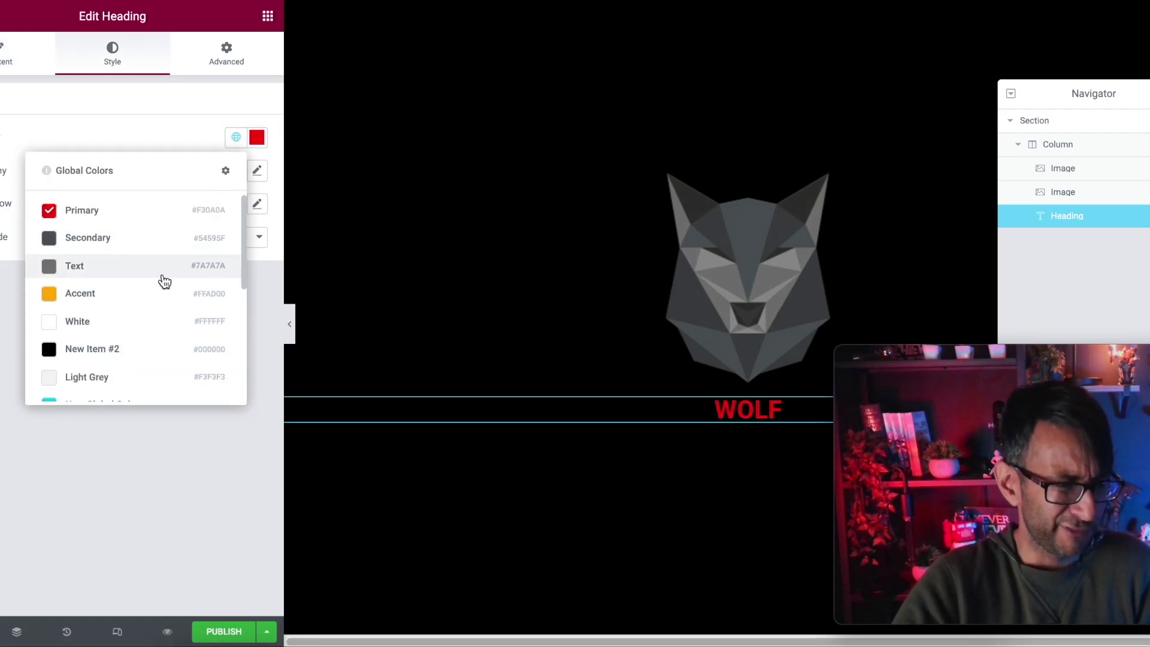
{"action": "left_click", "coordinate": [148, 322]}
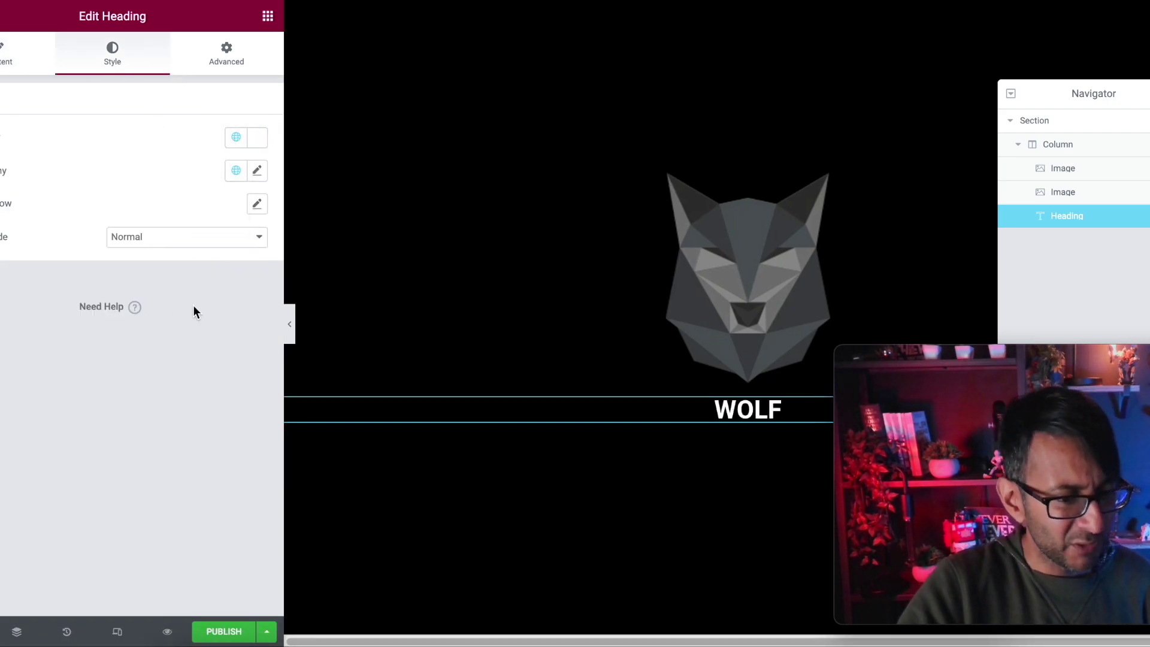
Set the WOLF heading's font family to Orbitron and its size to 5 REM.
{"action": "left_click", "coordinate": [259, 172]}
{"action": "left_click", "coordinate": [181, 262]}
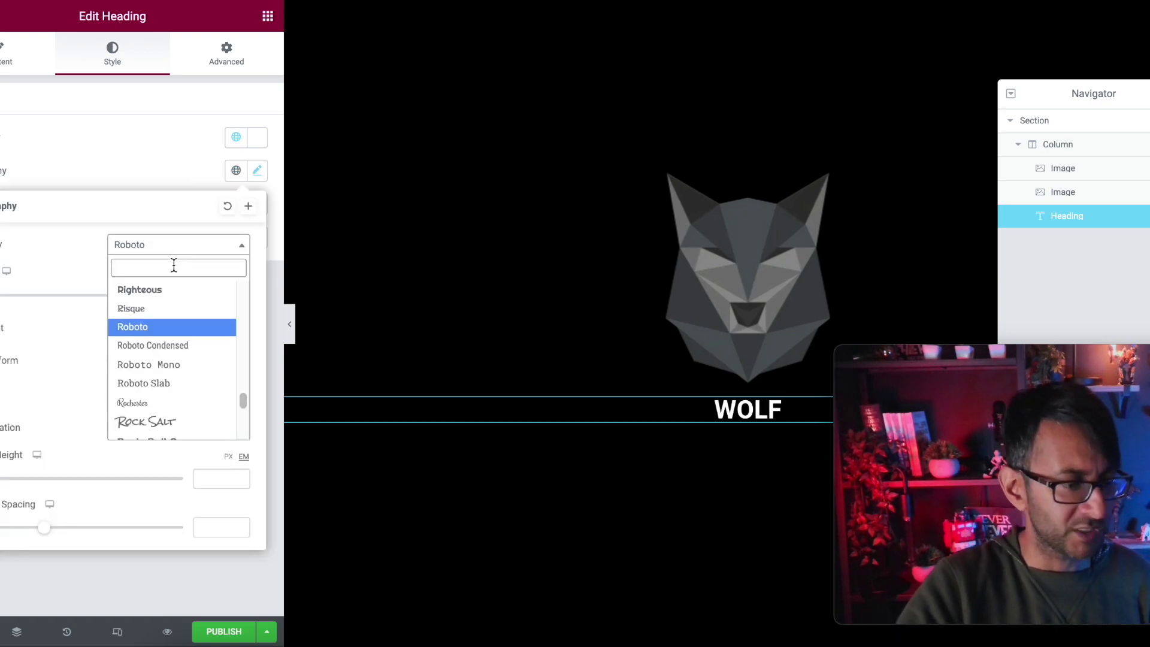
{"action": "type", "text": "orbit"}
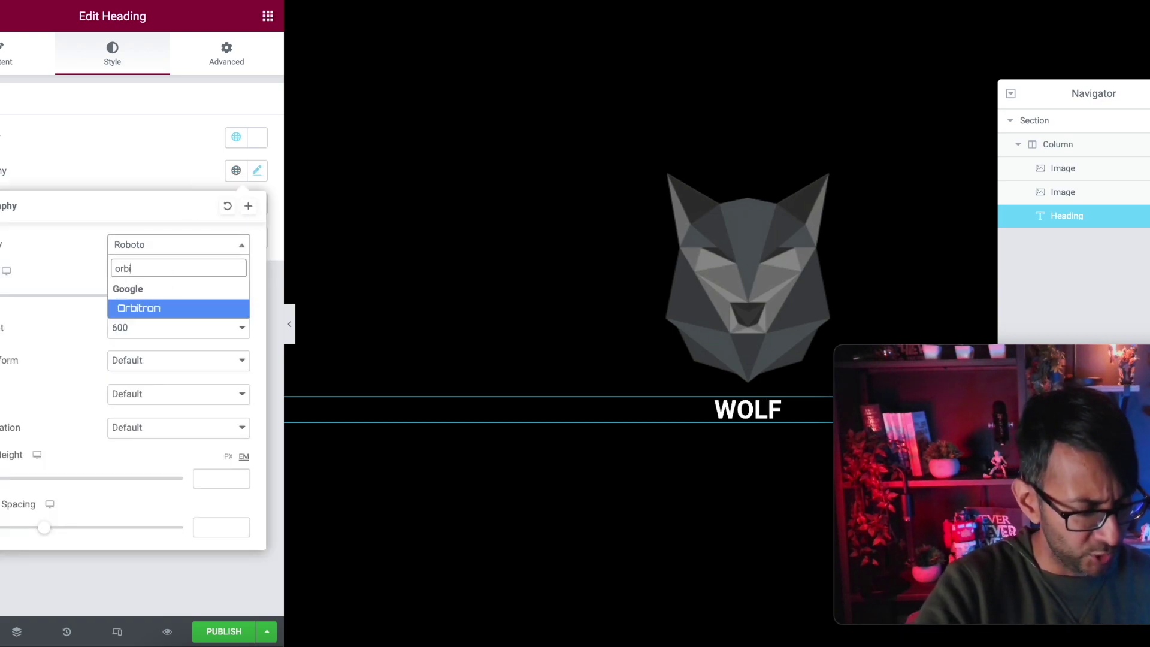
{"action": "left_click", "coordinate": [164, 307]}
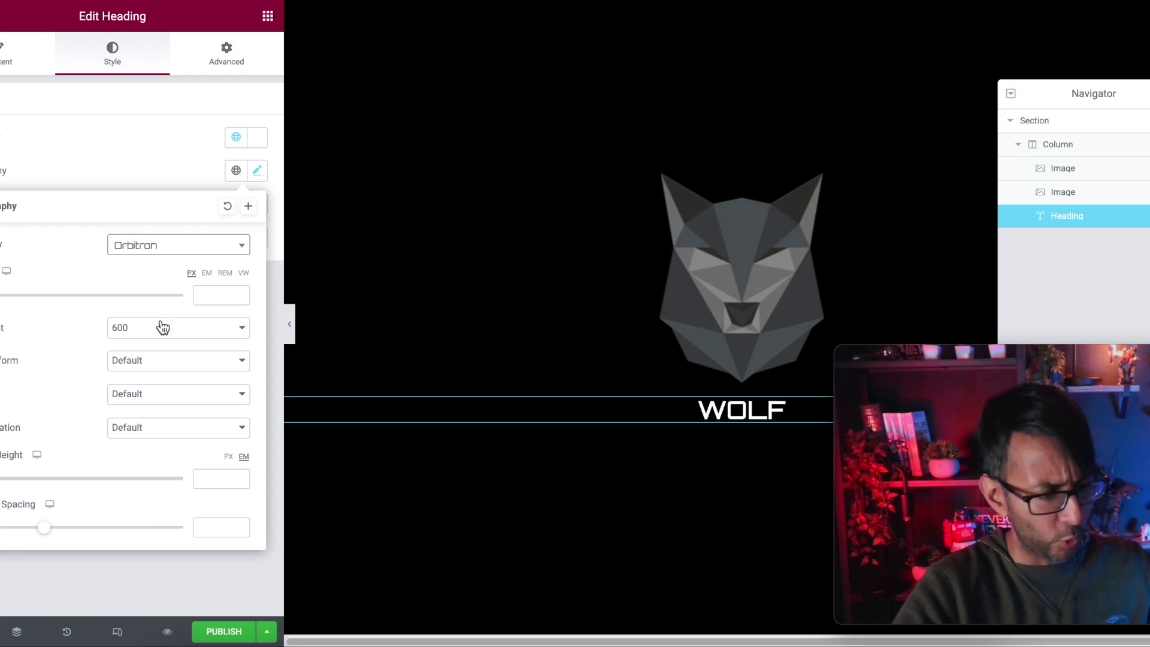
{"action": "left_click", "coordinate": [223, 274]}
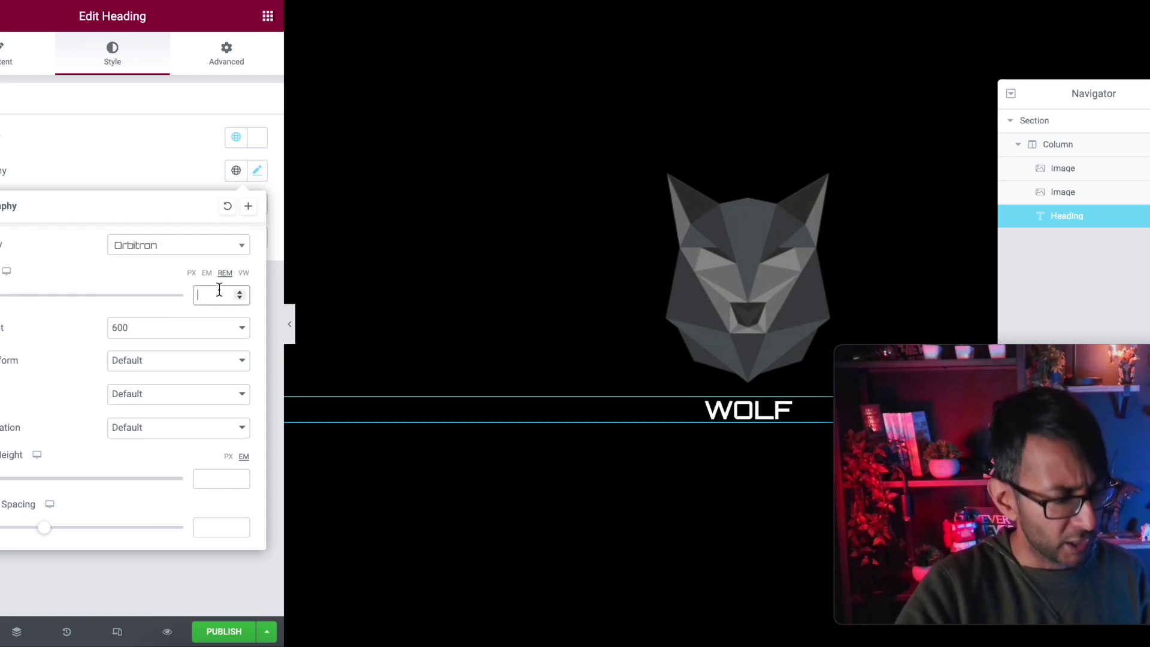
{"action": "left_click", "coordinate": [219, 290]}
{"action": "type", "text": "5"}
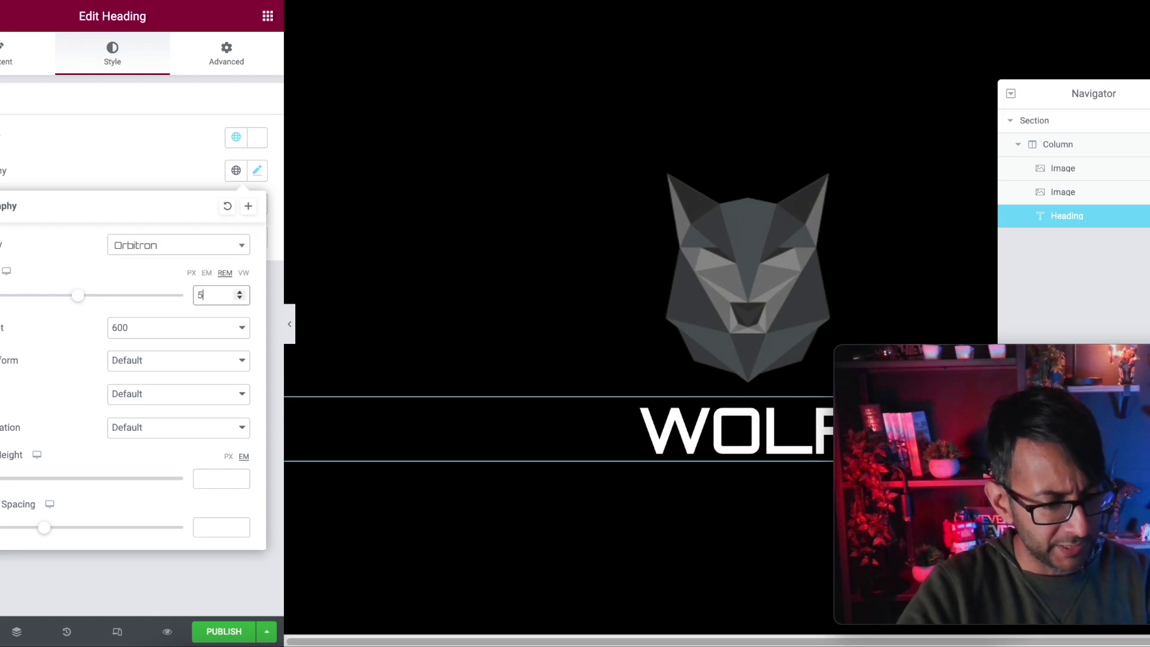
Set the WOLF heading's font weight to 300, trying 400 first.
{"action": "left_click", "coordinate": [165, 329]}
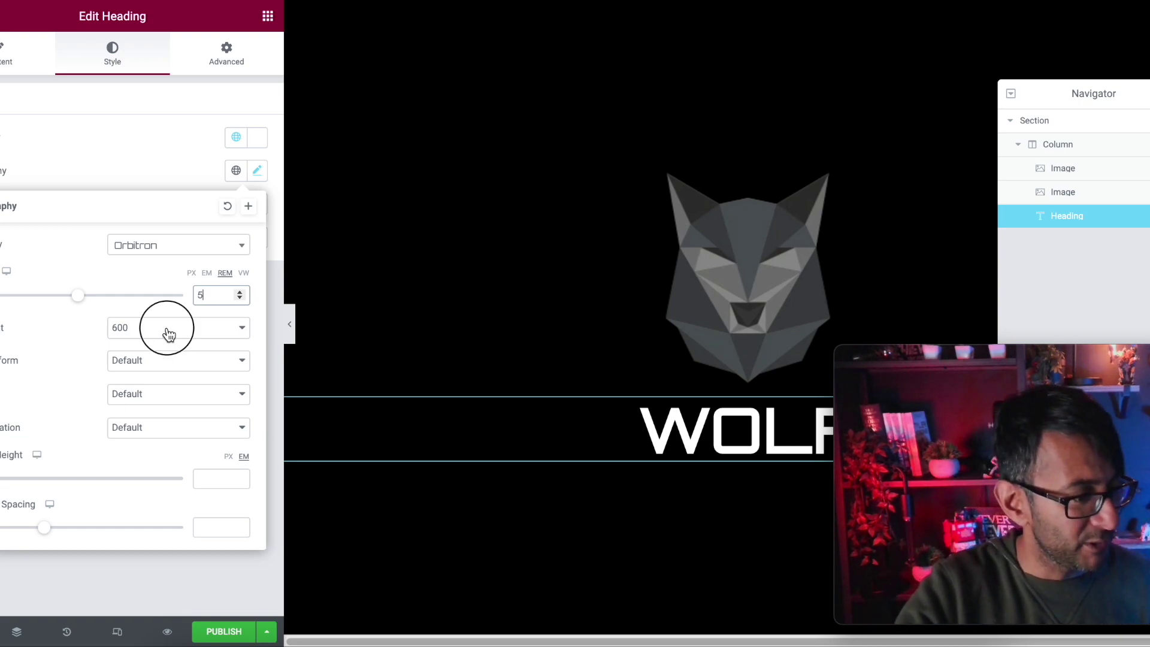
{"action": "left_click", "coordinate": [145, 385]}
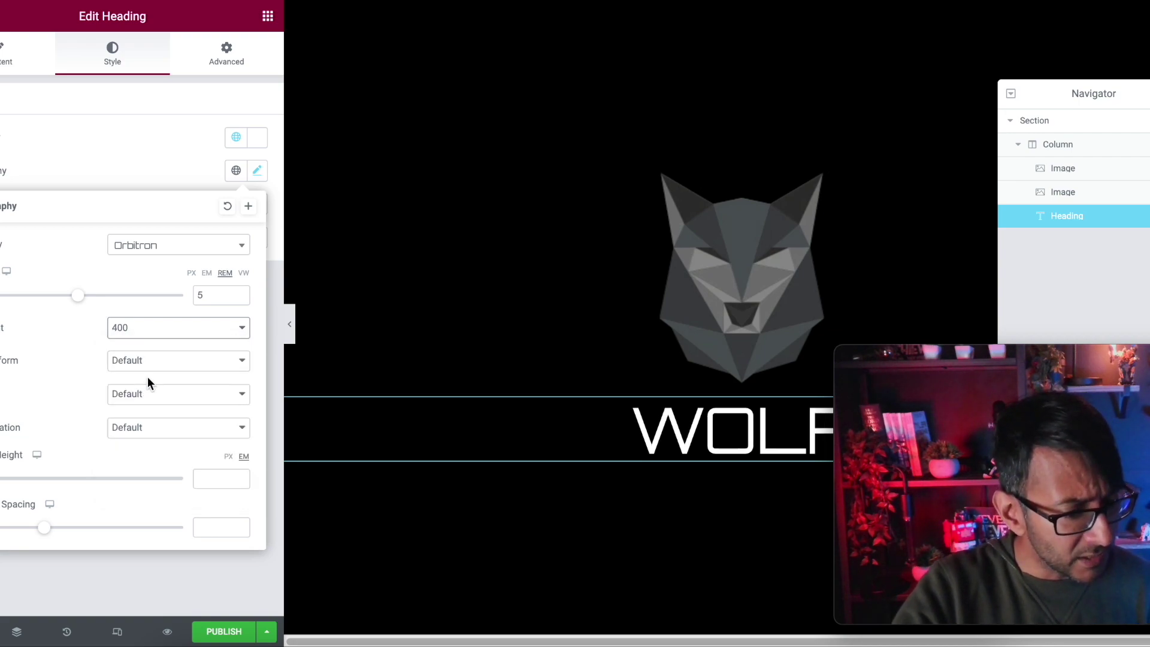
{"action": "left_click", "coordinate": [167, 340]}
{"action": "left_click", "coordinate": [158, 370]}
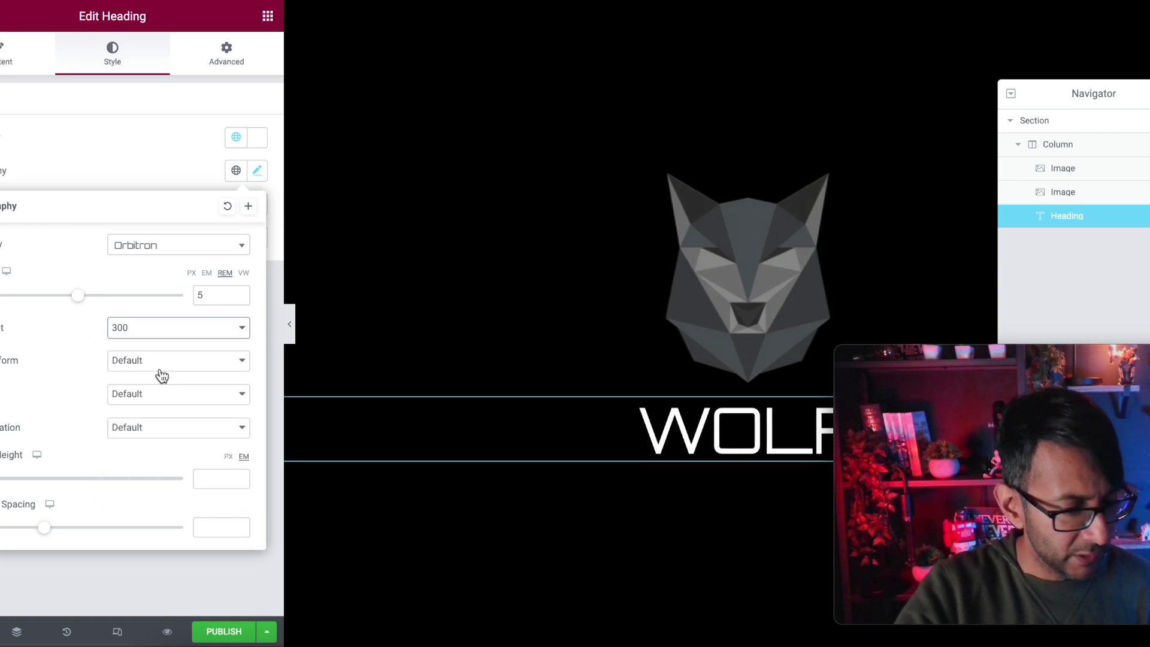
Widen the WOLF heading's letter spacing beyond 10 and return to its content settings.
{"action": "mouse_move", "coordinate": [1019, 368]}
{"action": "left_click_drag", "start_coordinate": [1019, 368], "coordinate": [1083, 371]}
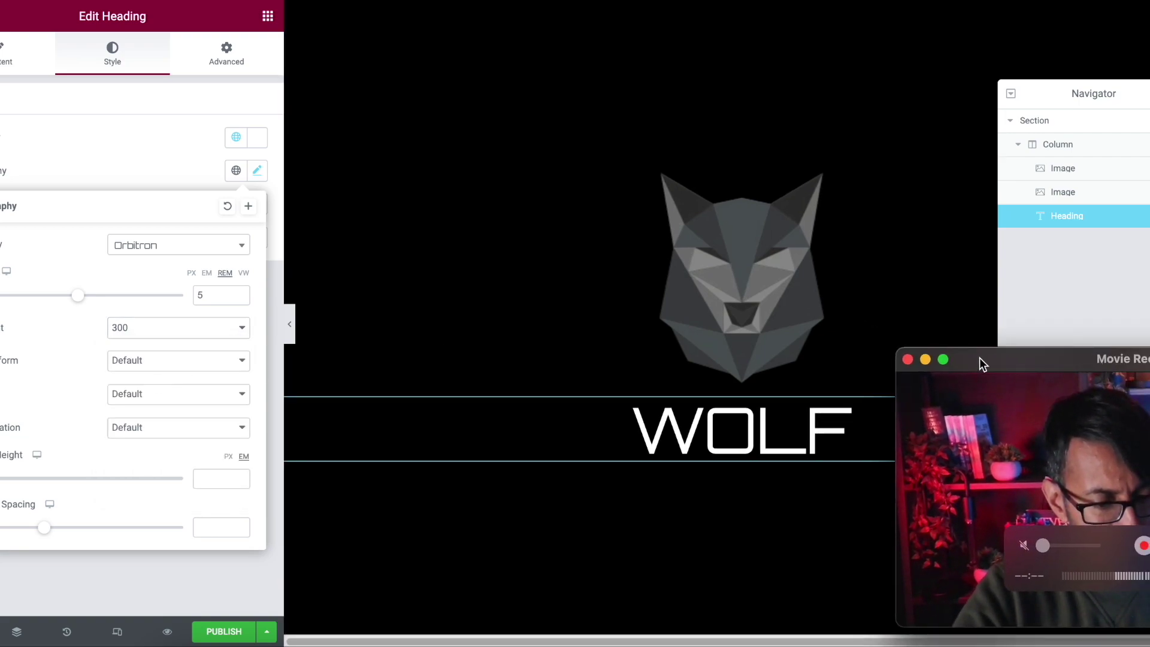
{"action": "left_click_drag", "start_coordinate": [905, 351], "coordinate": [949, 373]}
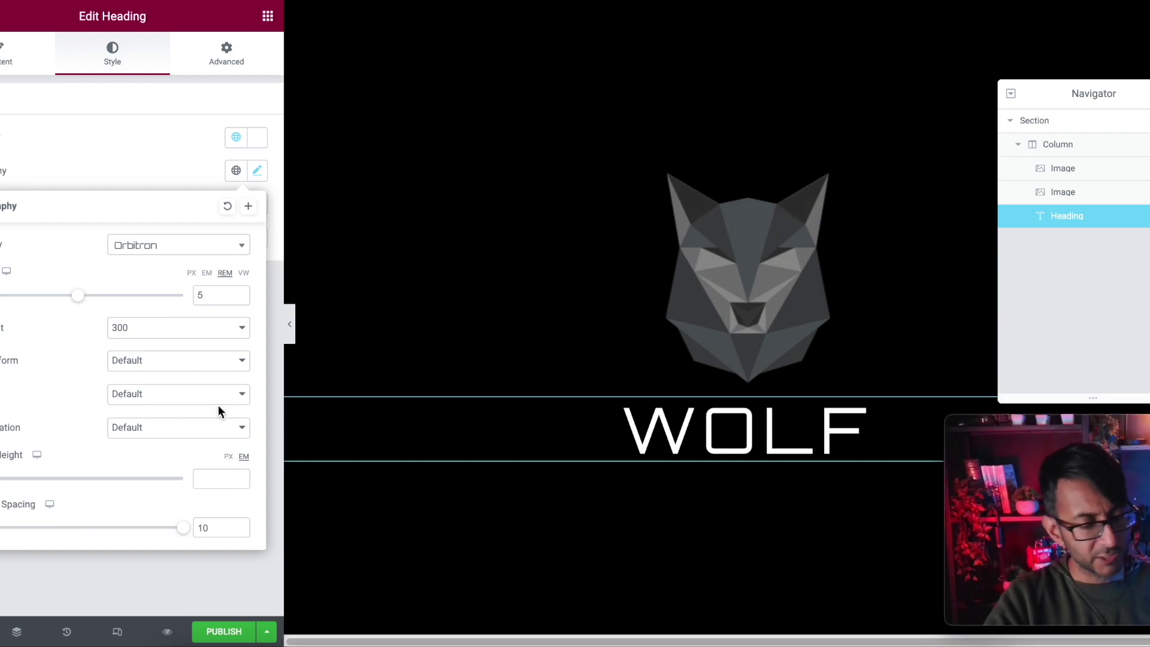
{"action": "left_click_drag", "start_coordinate": [186, 538], "coordinate": [154, 530]}
{"action": "left_click", "coordinate": [9, 54]}
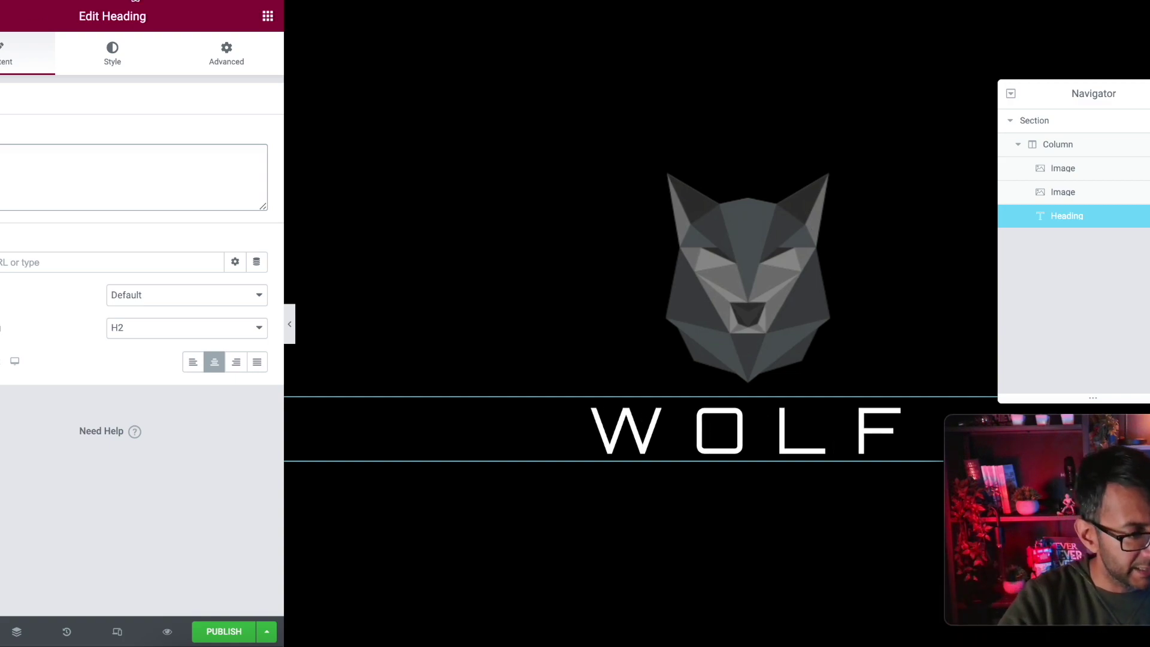
Set the WOLF heading's entrance animation to Fade In Up in its motion effects.
{"action": "left_click", "coordinate": [216, 48]}
{"action": "left_click", "coordinate": [174, 395]}
{"action": "left_click", "coordinate": [217, 261]}
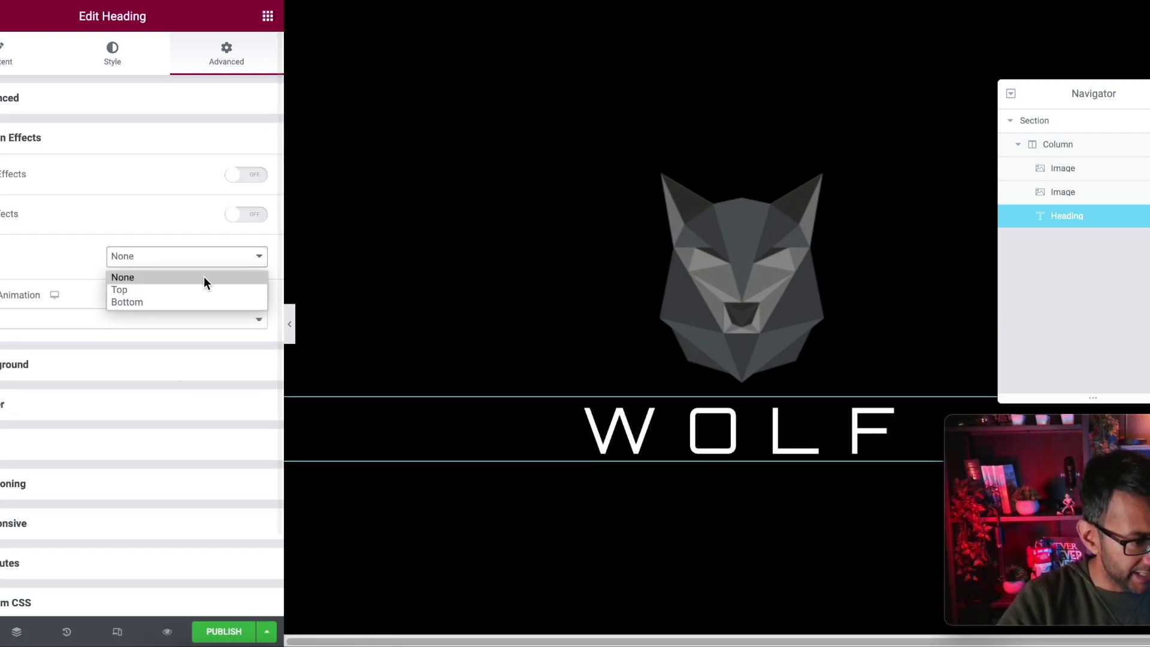
{"action": "left_click", "coordinate": [33, 264]}
{"action": "left_click", "coordinate": [35, 320]}
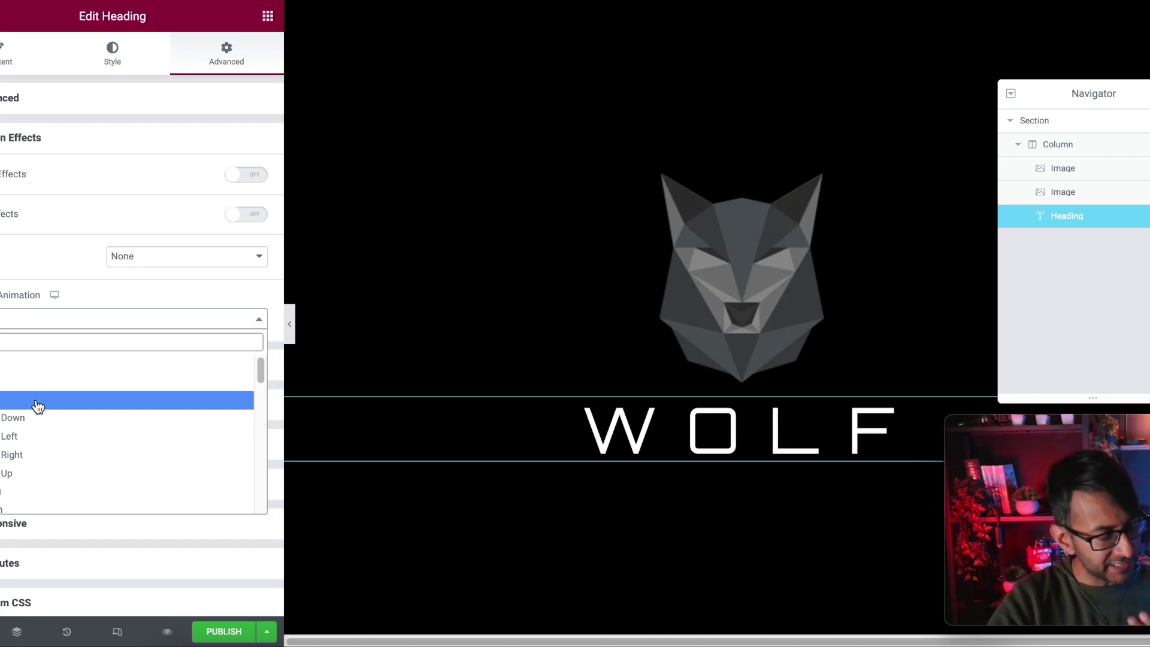
{"action": "left_click", "coordinate": [44, 474]}
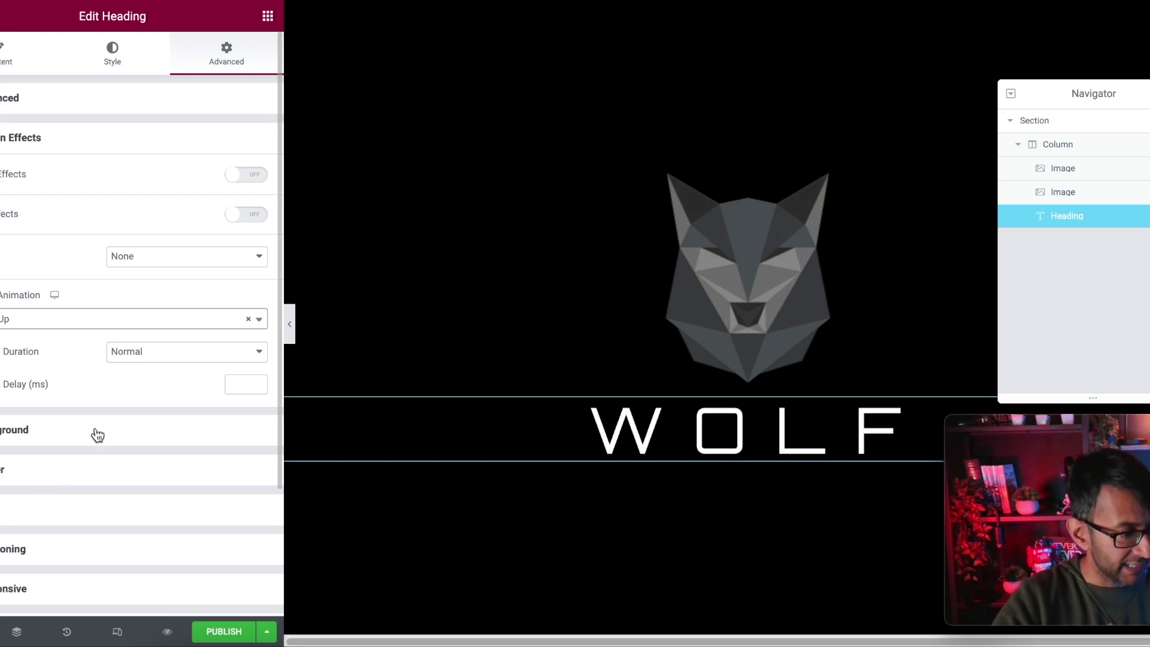
Keep the heading's animation duration at Normal, set its delay to 2500 ms, and preview the design without the editing panel.
{"action": "left_click", "coordinate": [190, 359]}
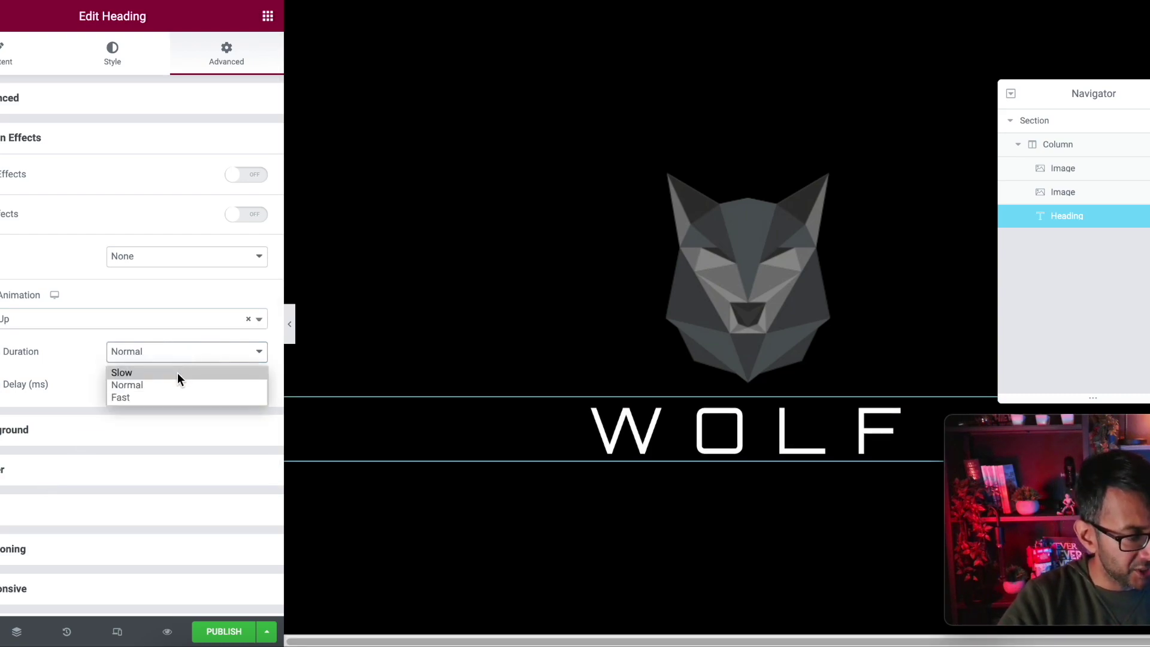
{"action": "left_click", "coordinate": [177, 384]}
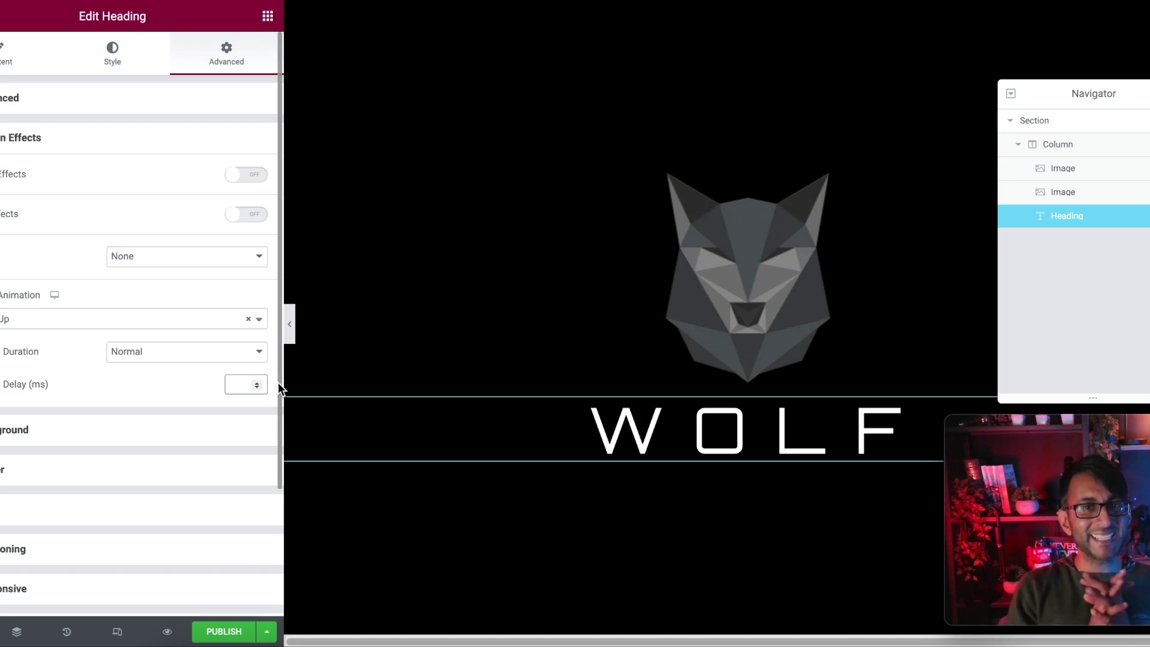
{"action": "type", "text": "2500"}
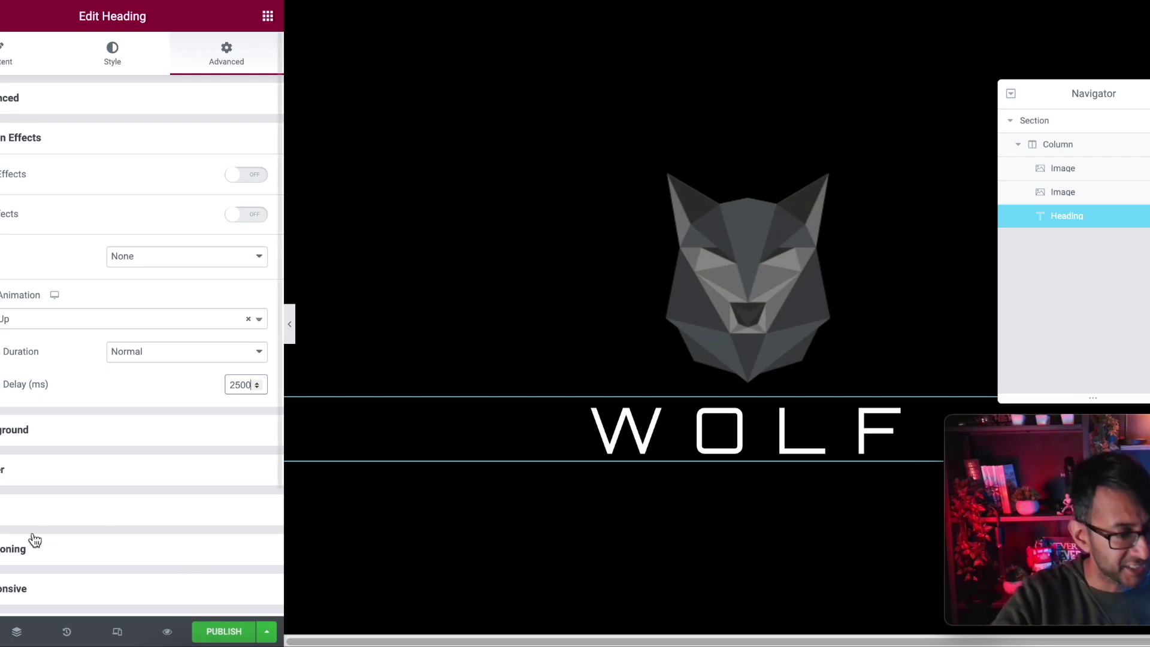
{"action": "left_click", "coordinate": [289, 333]}
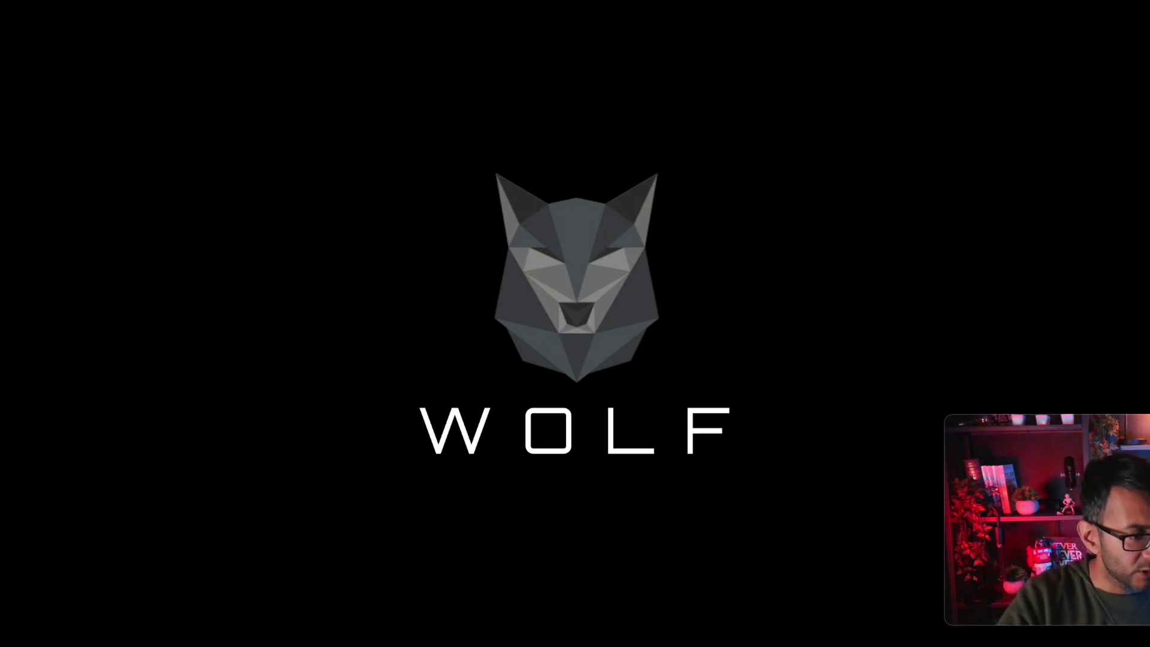
{"action": "key", "text": "ctrl+p"}
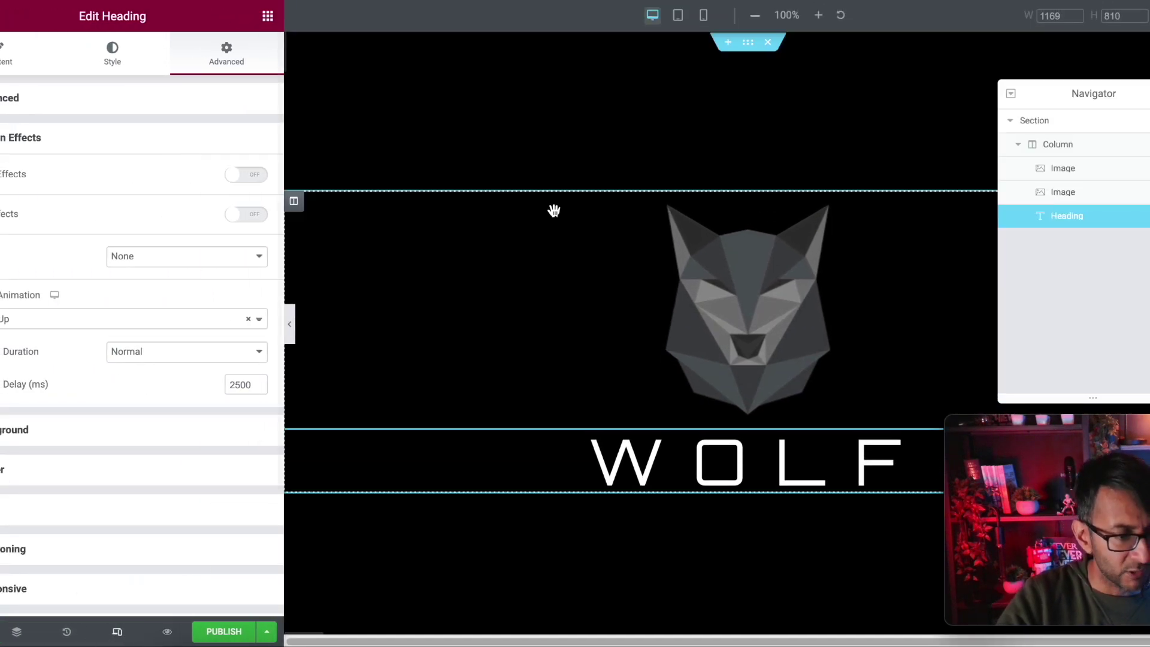
In the mobile view, set the WOLF heading's font size to 2.5 REM, trying 3 REM first.
{"action": "left_click", "coordinate": [703, 15]}
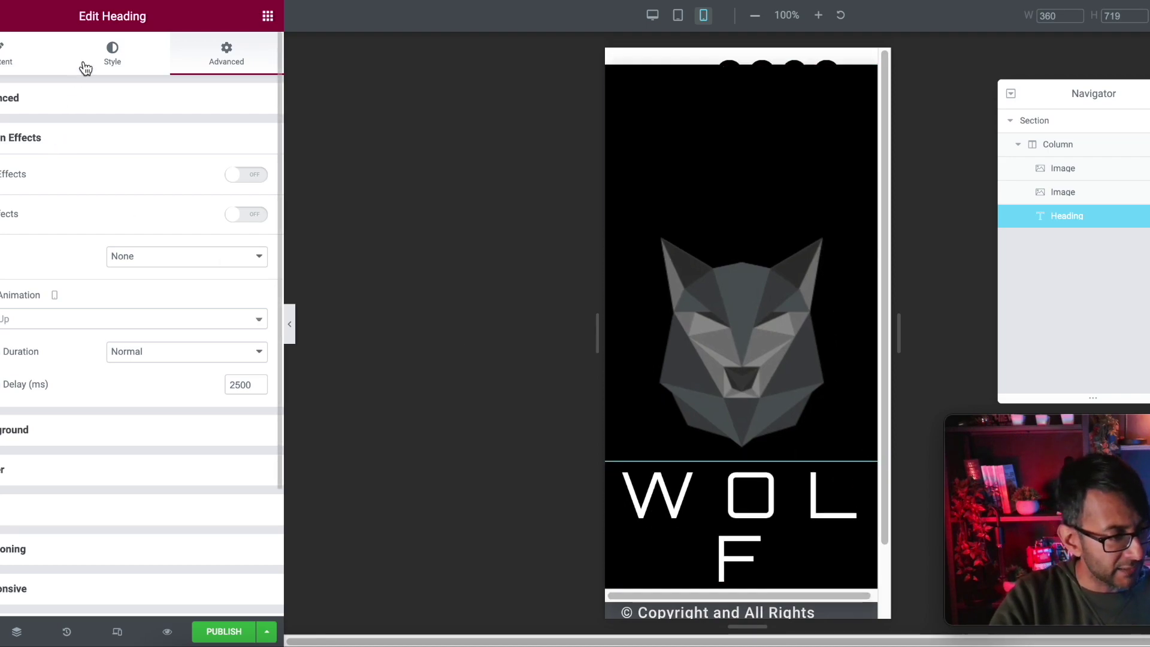
{"action": "left_click", "coordinate": [105, 59]}
{"action": "left_click", "coordinate": [252, 177]}
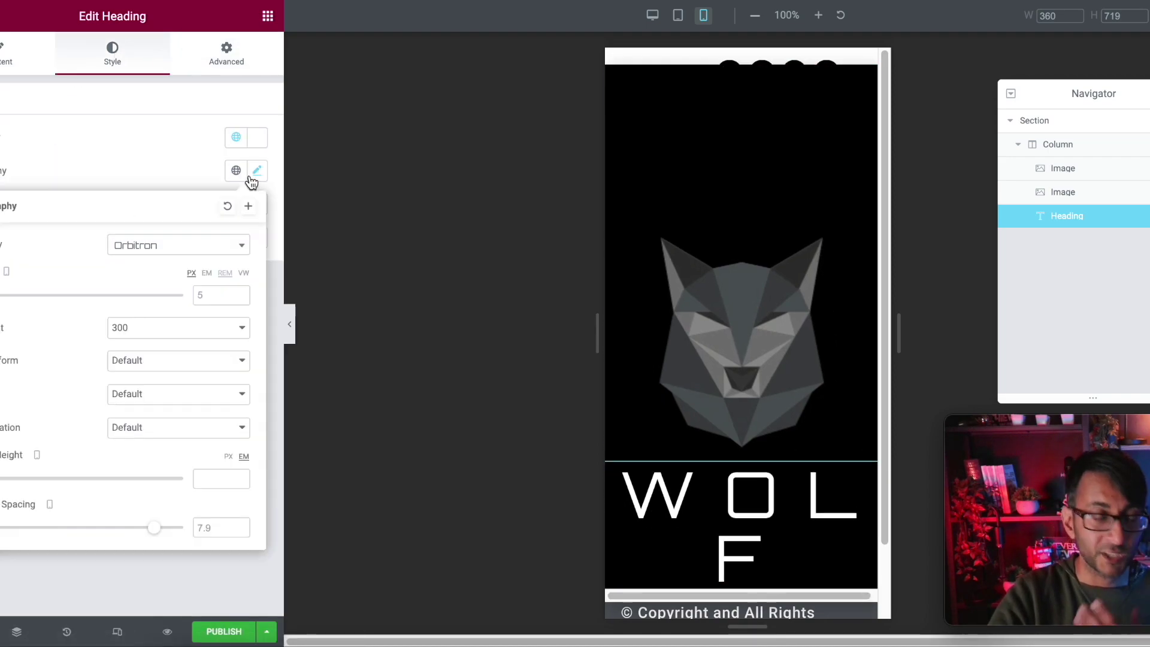
{"action": "left_click", "coordinate": [223, 274]}
{"action": "left_click", "coordinate": [217, 295]}
{"action": "type", "text": "3"}
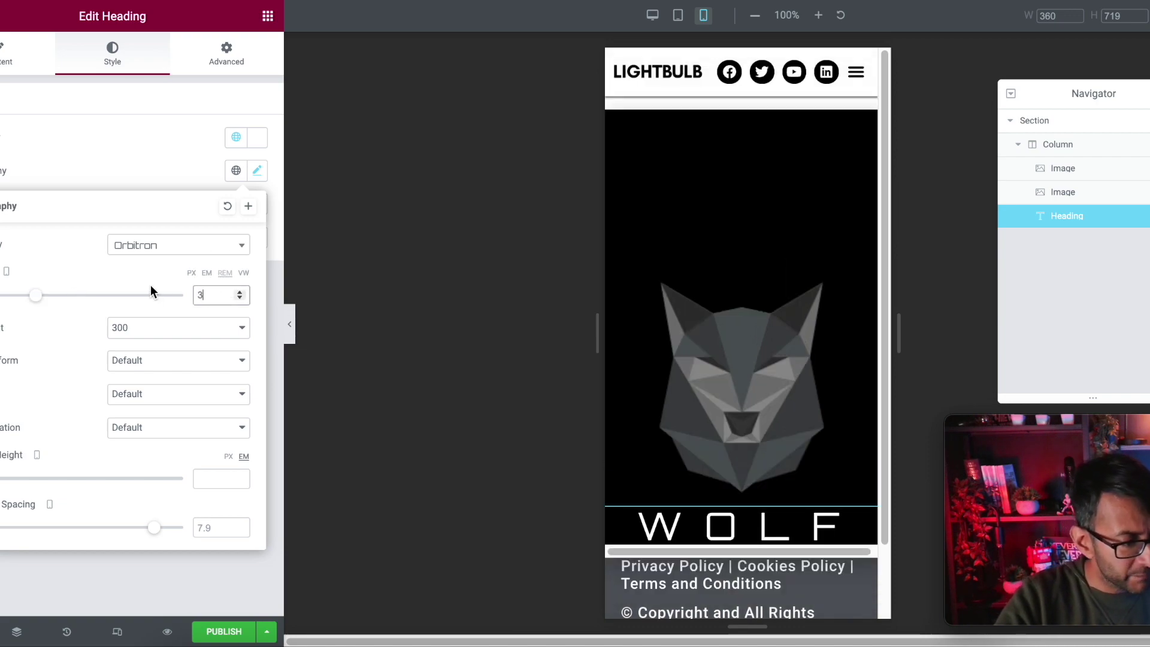
{"action": "left_click", "coordinate": [240, 297]}
{"action": "left_click", "coordinate": [240, 297]}
{"action": "left_click", "coordinate": [239, 297]}
{"action": "left_click", "coordinate": [240, 297]}
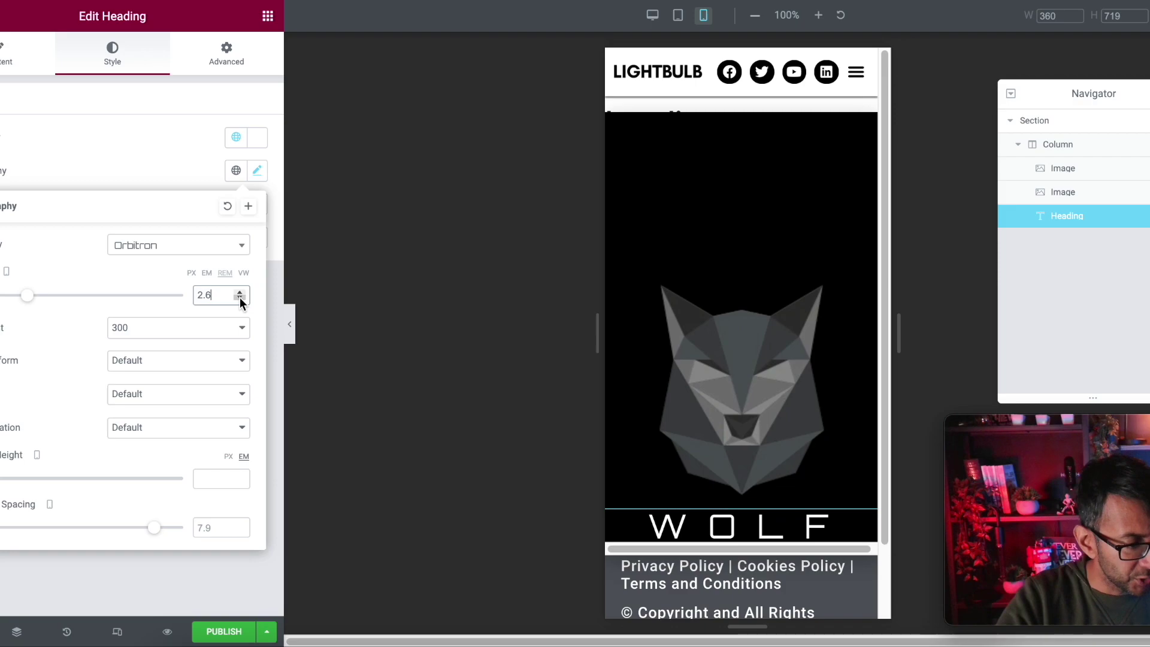
{"action": "left_click", "coordinate": [240, 298]}
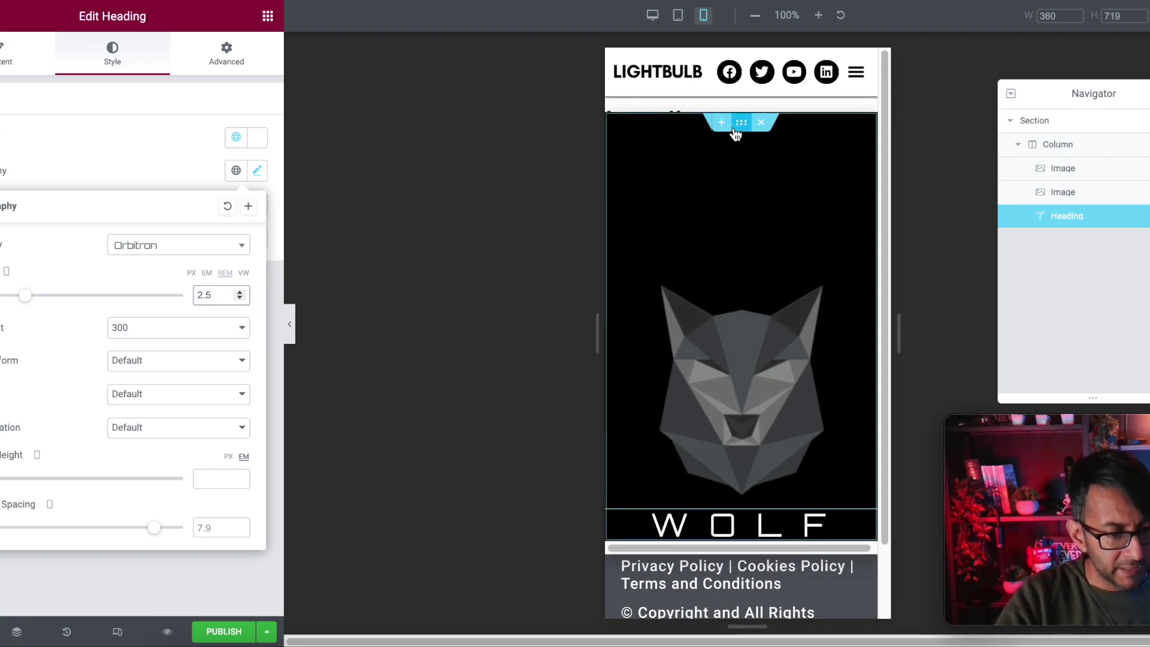
Unlink the section's mobile padding values and pad it above and below the logo, with 150 px at the bottom.
{"action": "left_click", "coordinate": [740, 123]}
{"action": "left_click", "coordinate": [230, 60]}
{"action": "left_click", "coordinate": [250, 157]}
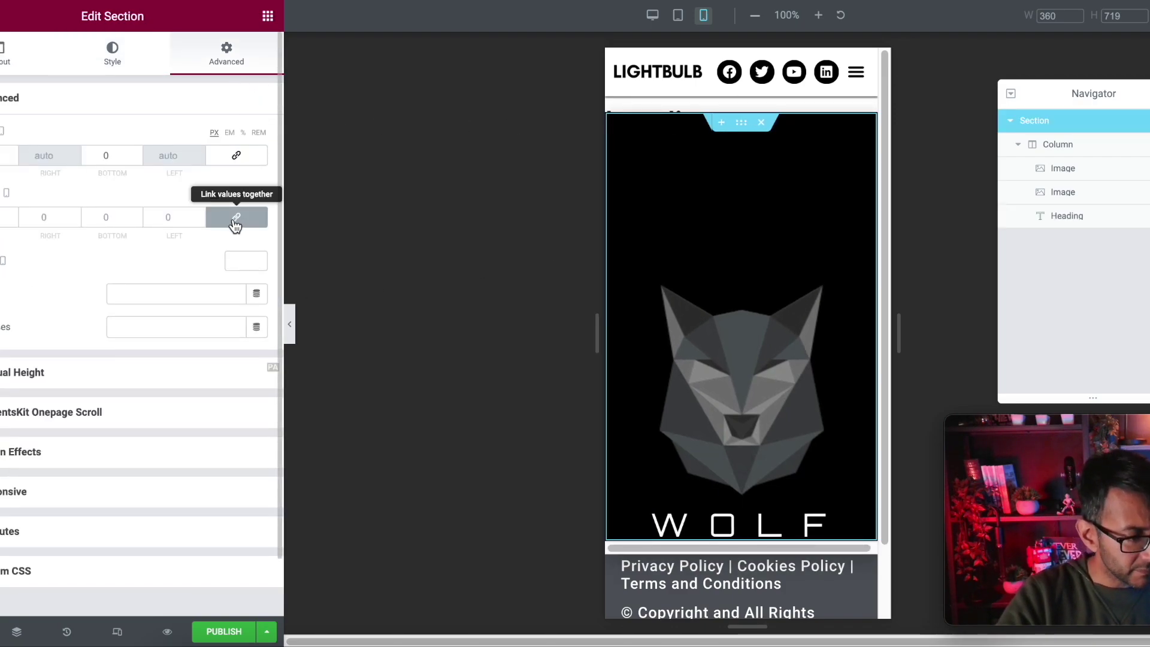
{"action": "left_click", "coordinate": [237, 217]}
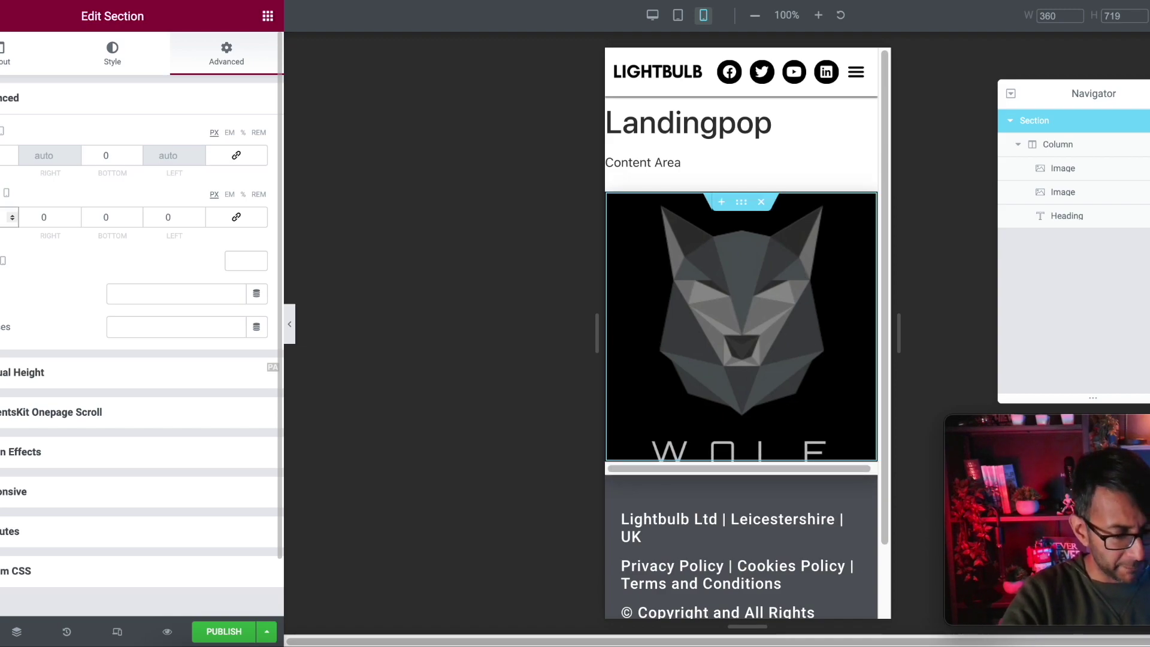
{"action": "key", "text": "Tab"}
{"action": "key", "text": "shift+Tab"}
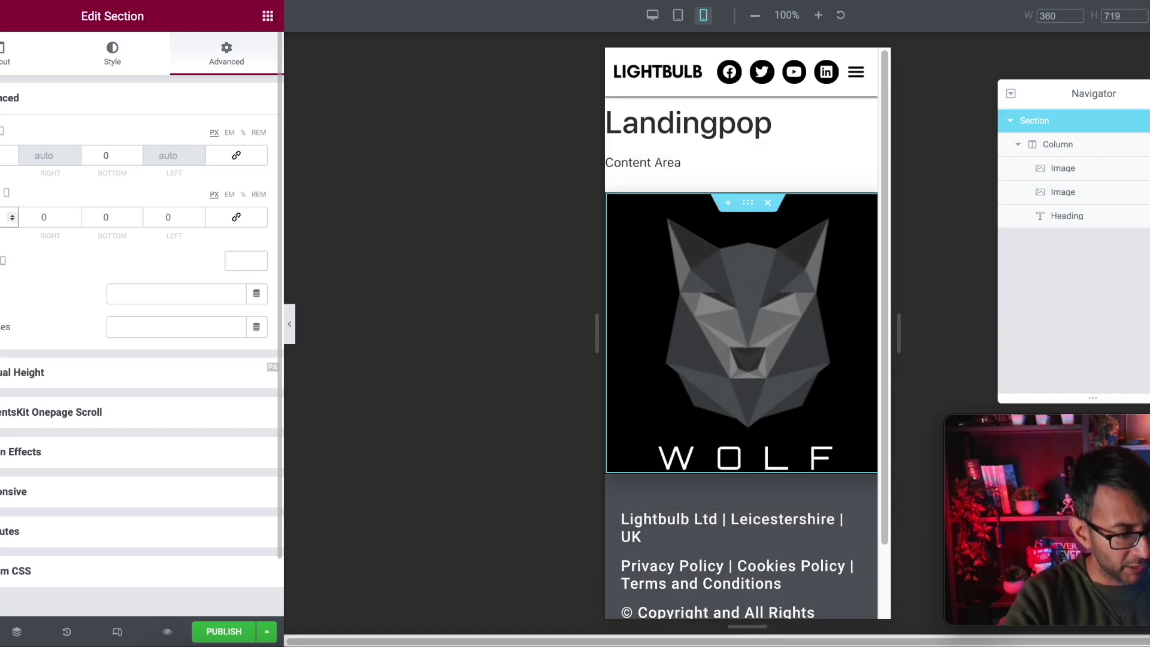
{"action": "key", "text": "Tab"}
{"action": "key", "text": "Tab"}
{"action": "type", "text": "150"}
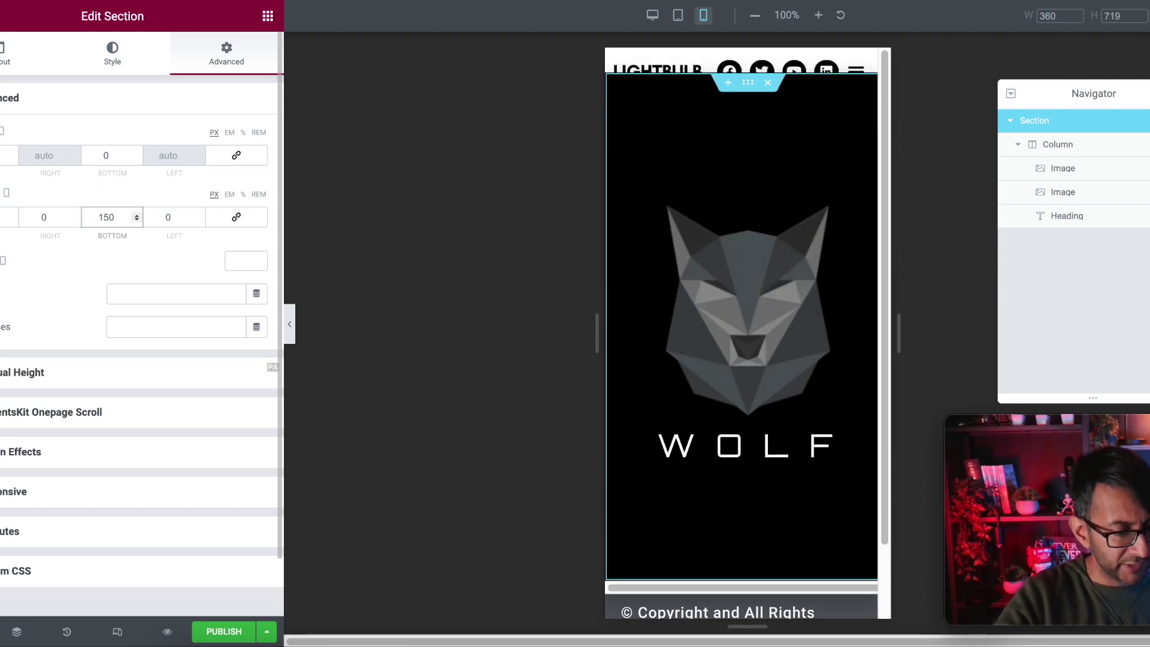
Adjust the section's mobile top and bottom padding, trying 250 px at the bottom before settling on 200 px.
{"action": "left_click", "coordinate": [5, 219]}
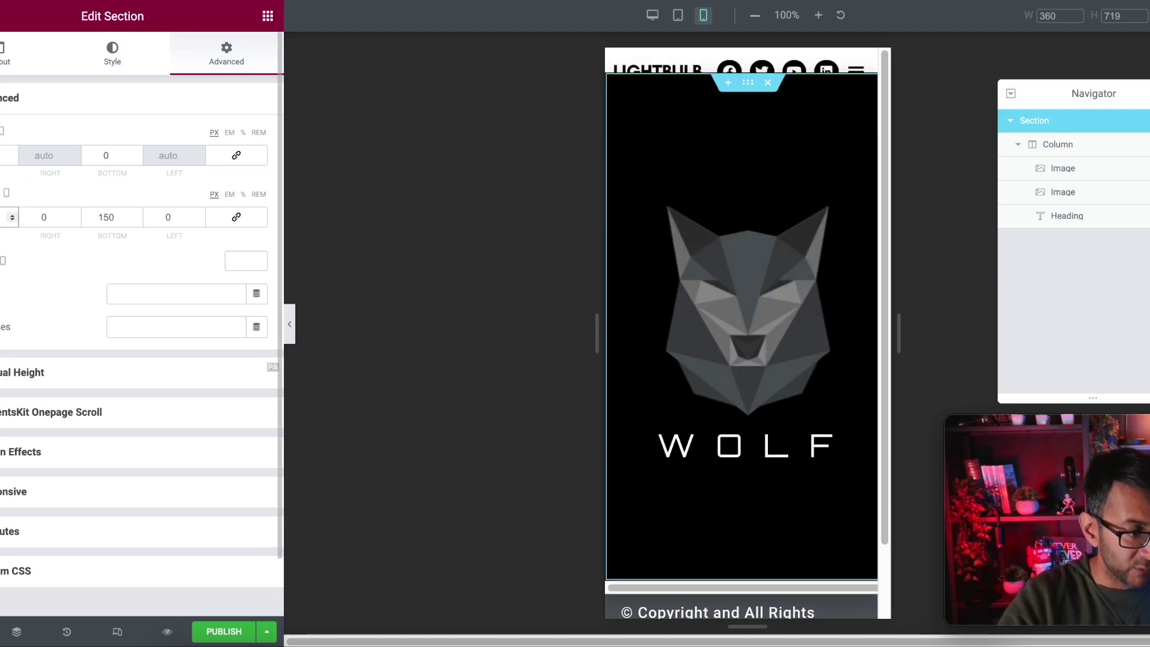
{"action": "key", "text": "Tab"}
{"action": "key", "text": "Tab"}
{"action": "type", "text": "250"}
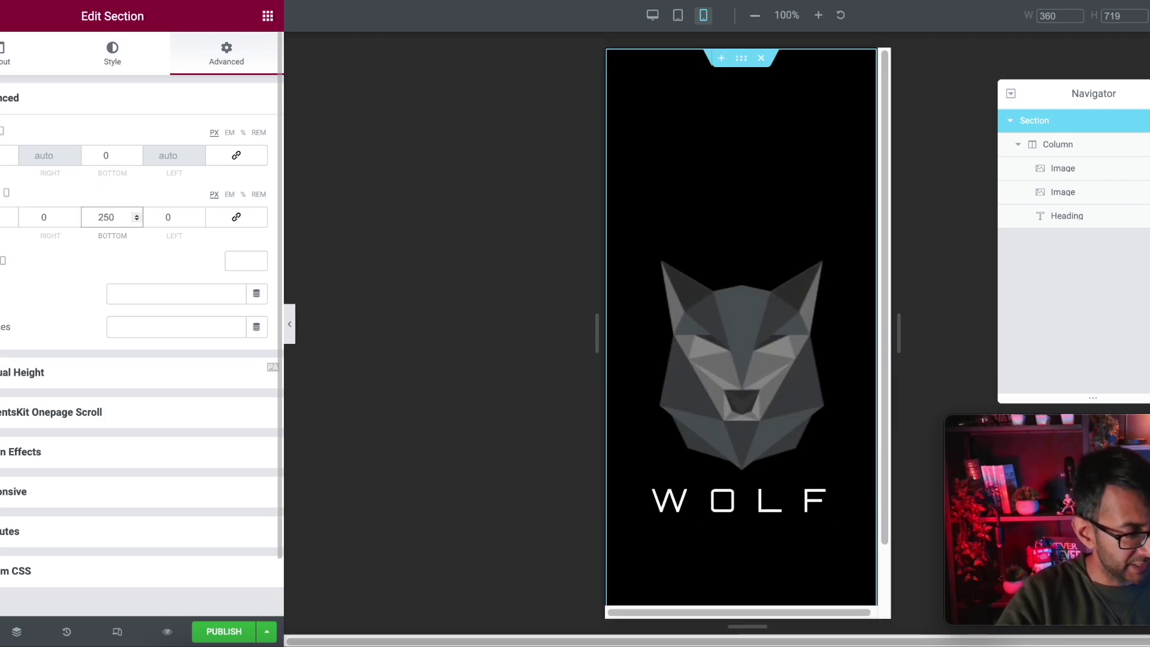
{"action": "key", "text": "shift+Tab"}
{"action": "key", "text": "Tab"}
{"action": "type", "text": "200"}
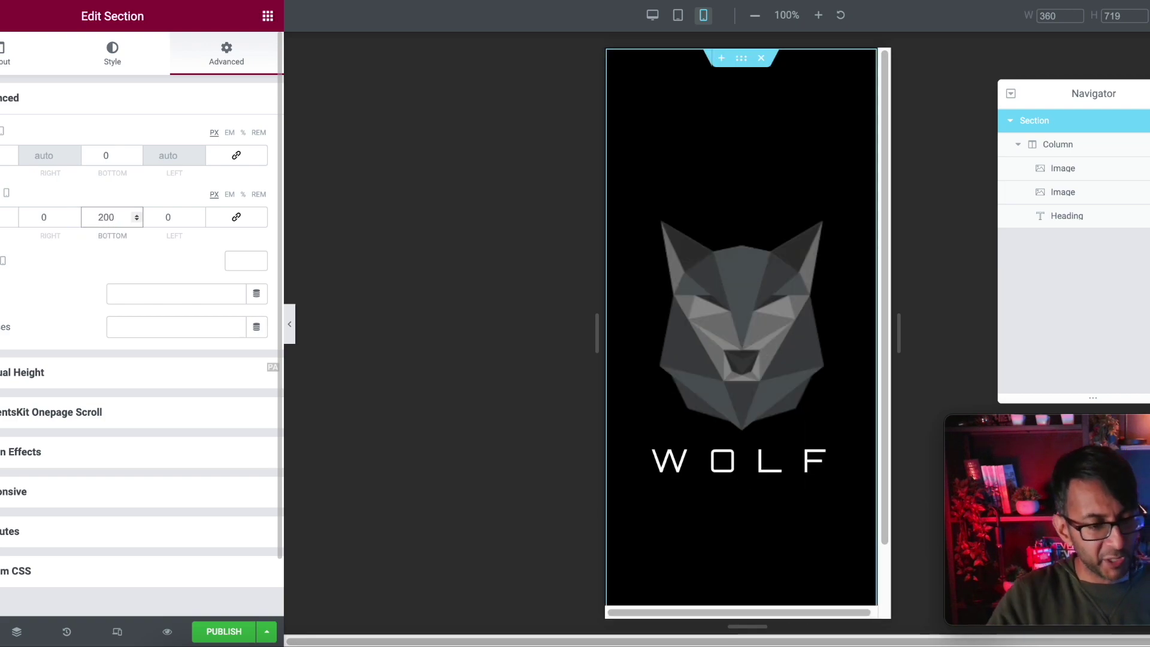
Widen the mobile preview to 414 px to check the popup layout and return to the desktop view.
{"action": "left_click_drag", "start_coordinate": [895, 265], "coordinate": [937, 264]}
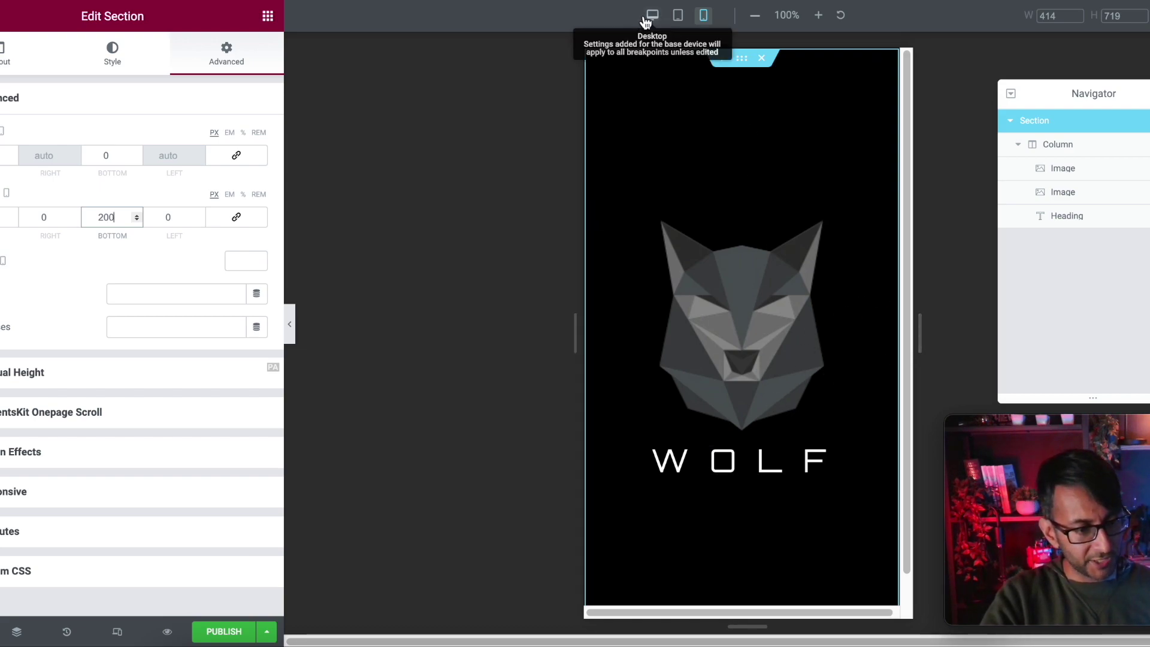
{"action": "left_click", "coordinate": [289, 324]}
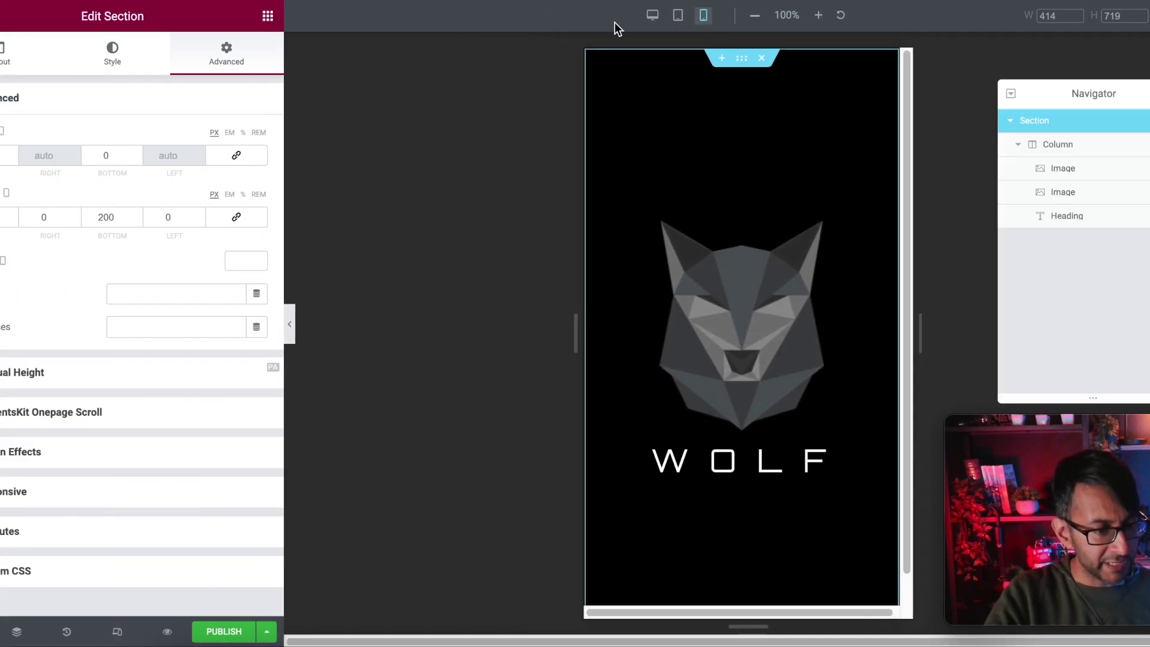
{"action": "left_click", "coordinate": [650, 16]}
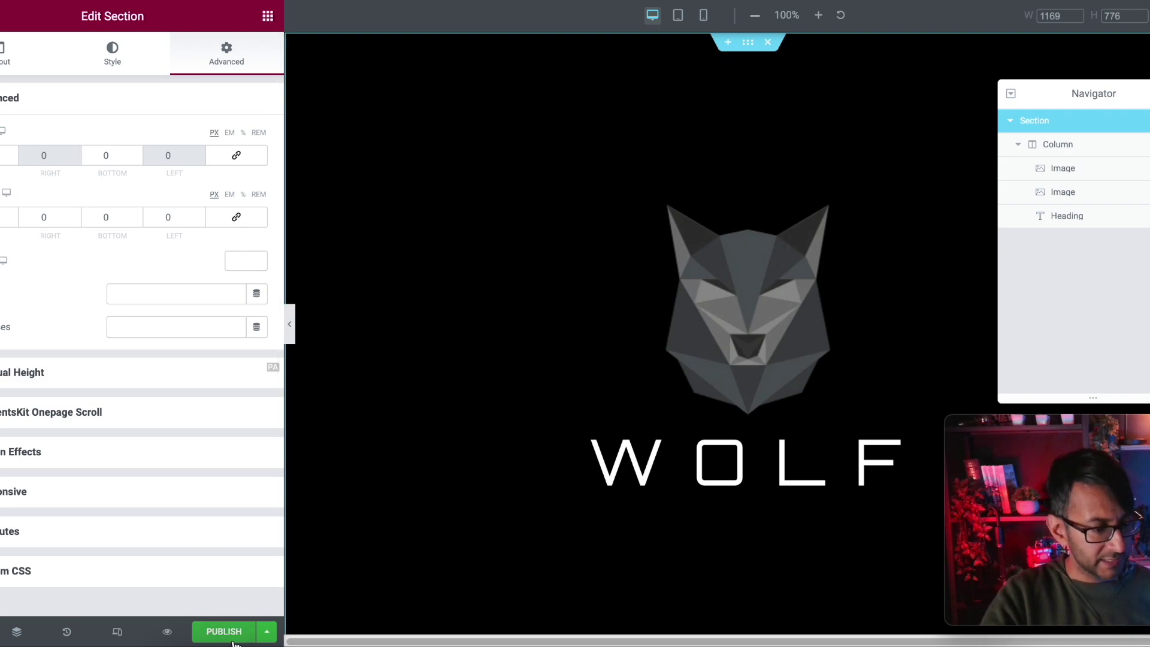
Start publishing the popup and add a display condition that includes only the singular page Landingpop.
{"action": "left_click", "coordinate": [224, 632]}
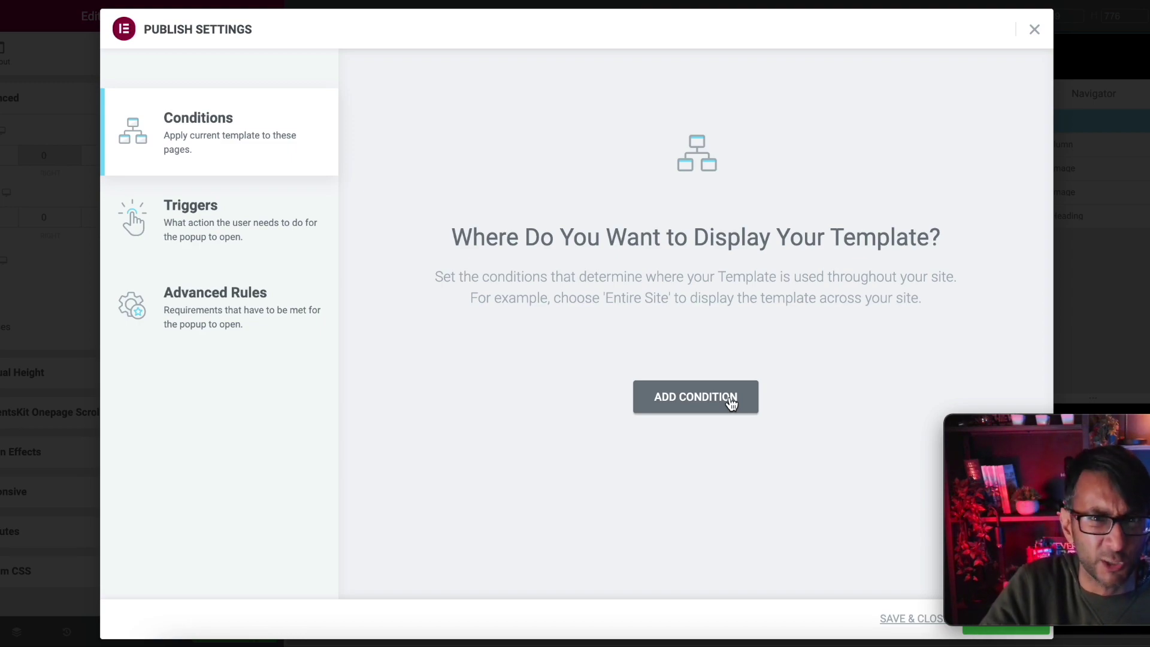
{"action": "left_click", "coordinate": [731, 402]}
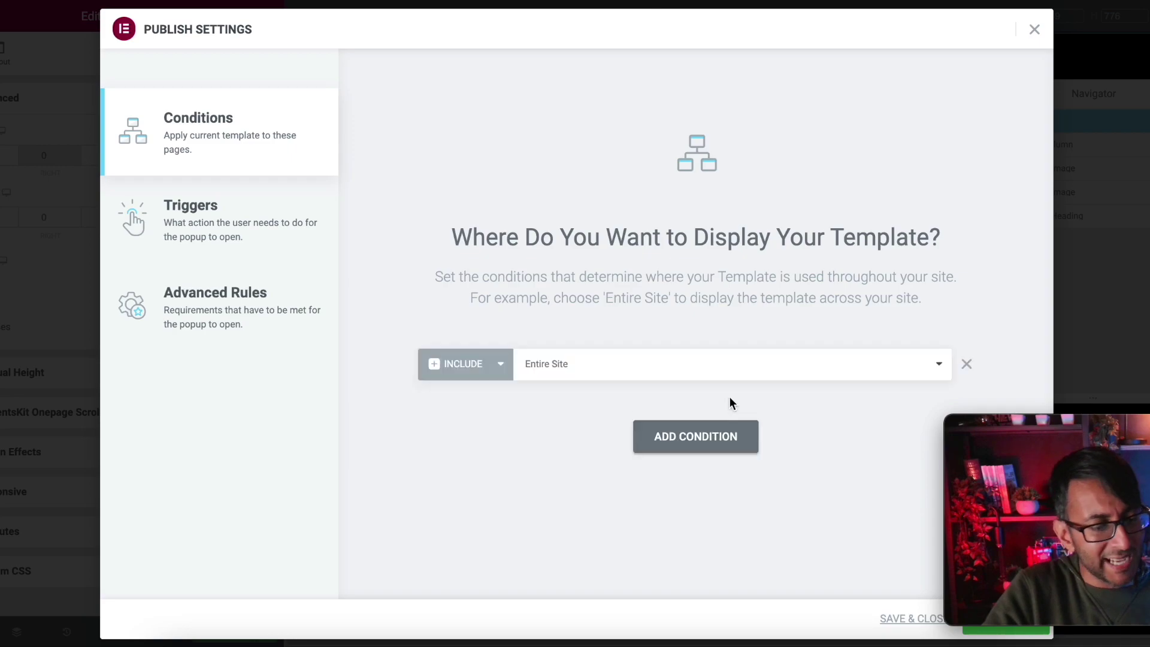
{"action": "left_click", "coordinate": [725, 371]}
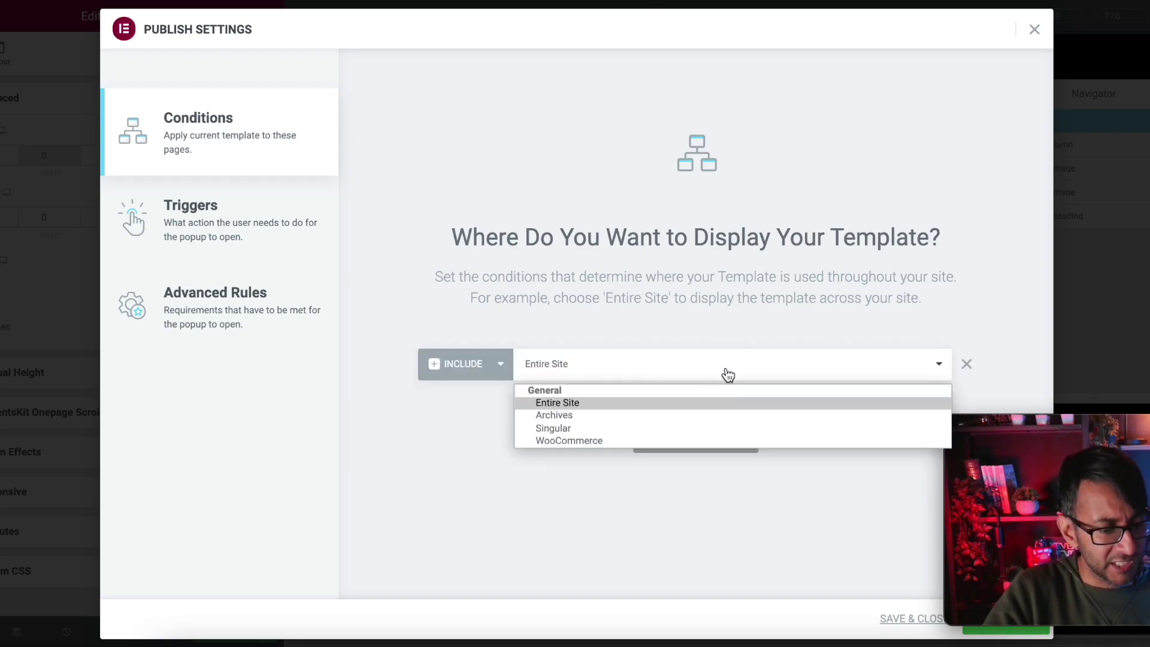
{"action": "left_click", "coordinate": [606, 429]}
{"action": "left_click", "coordinate": [822, 374]}
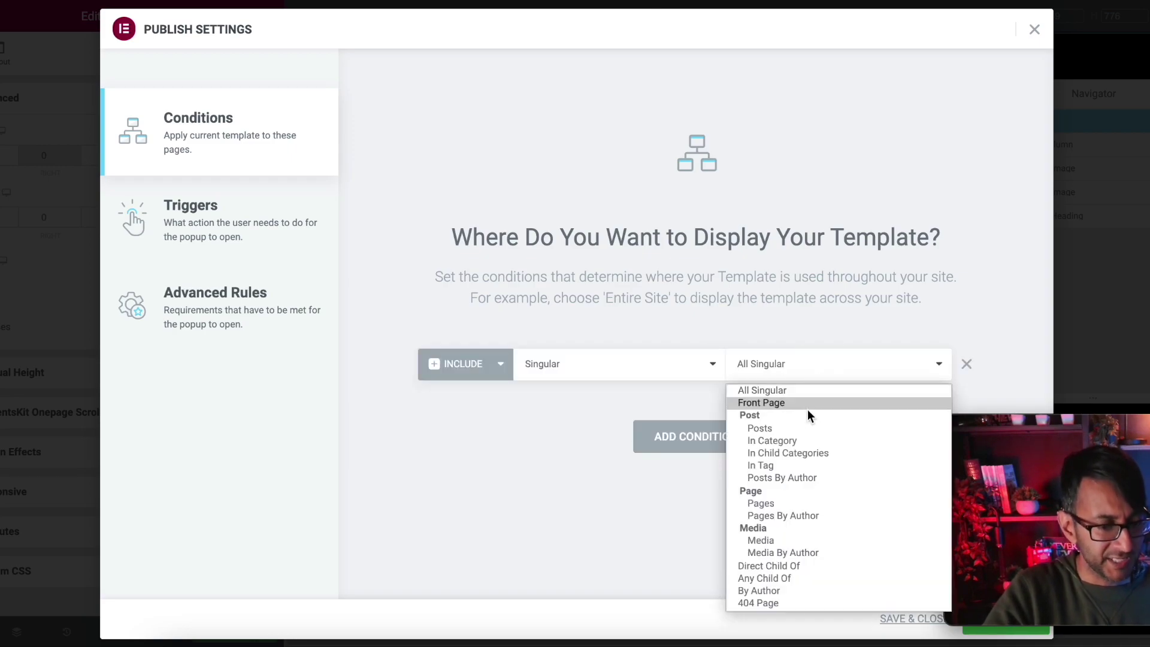
{"action": "left_click", "coordinate": [803, 504]}
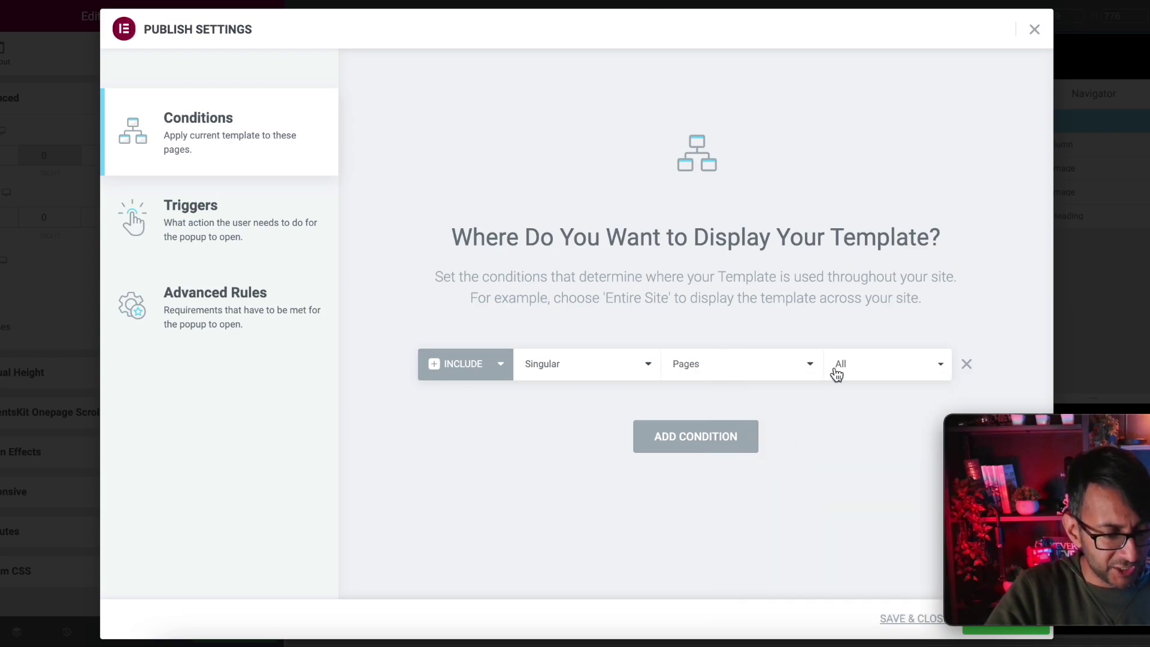
{"action": "left_click", "coordinate": [834, 376]}
{"action": "type", "text": "landin"}
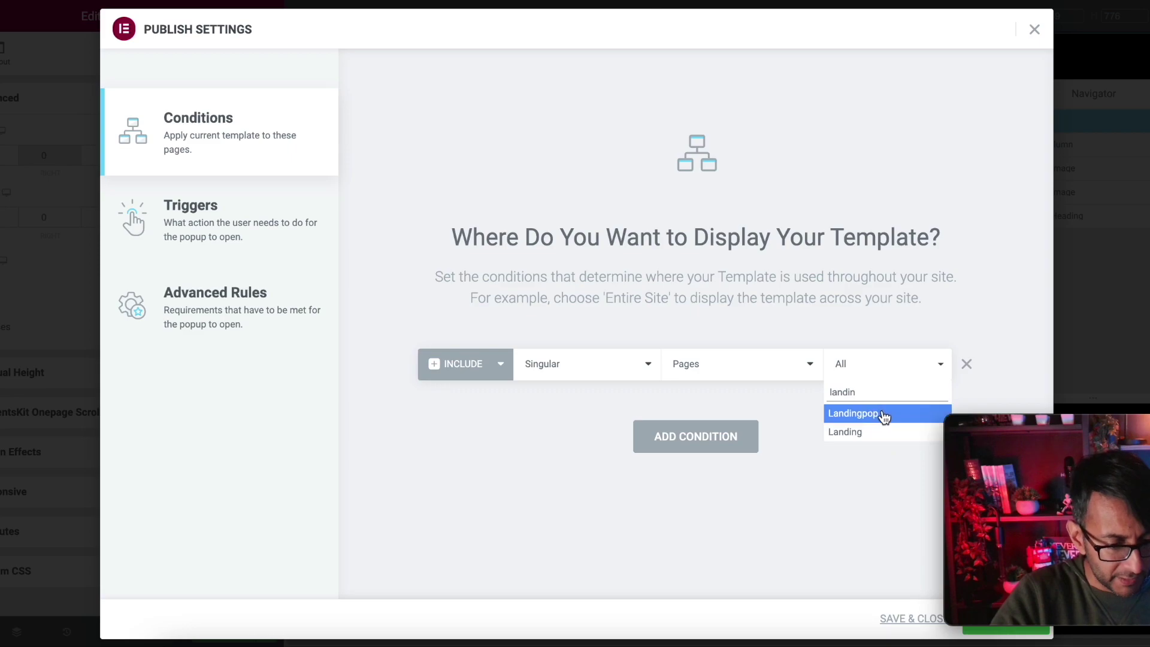
{"action": "left_click", "coordinate": [884, 417]}
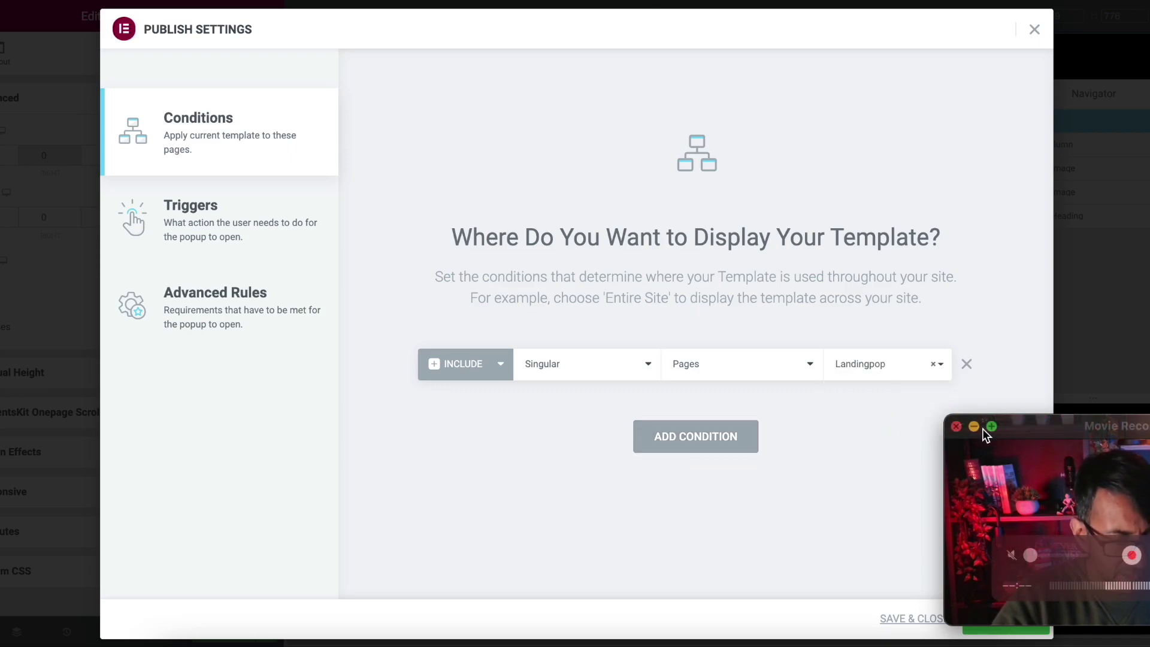
Enable the On Page Load trigger for the popup and proceed to the advanced rules.
{"action": "left_click_drag", "start_coordinate": [1040, 423], "coordinate": [1042, 395]}
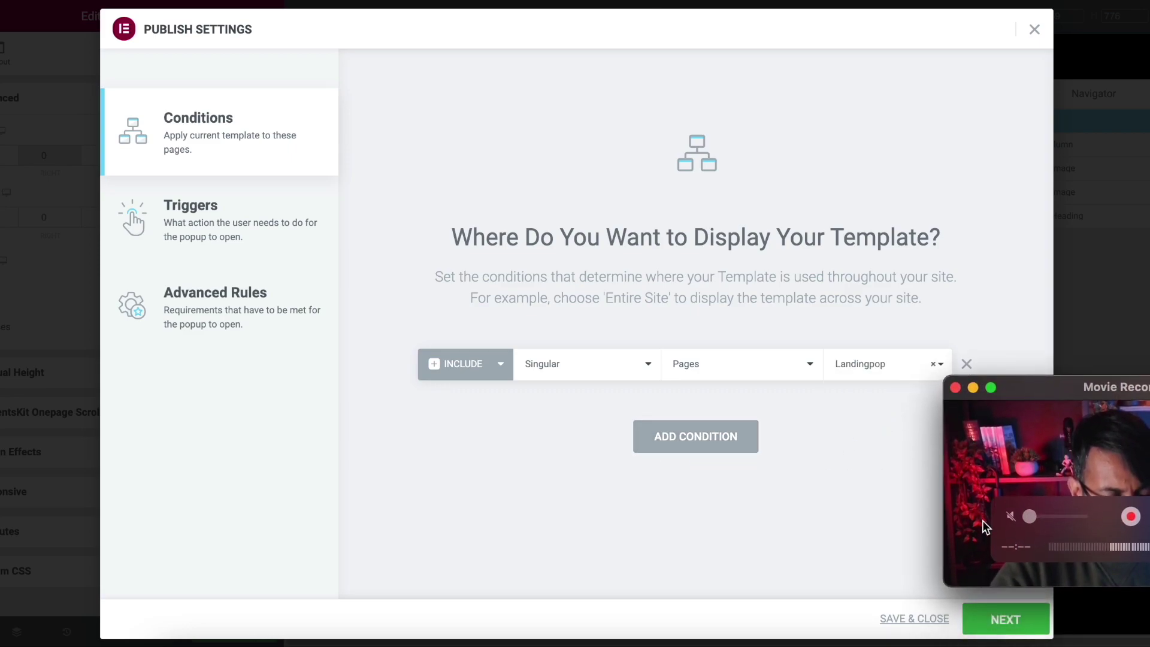
{"action": "left_click", "coordinate": [1006, 621]}
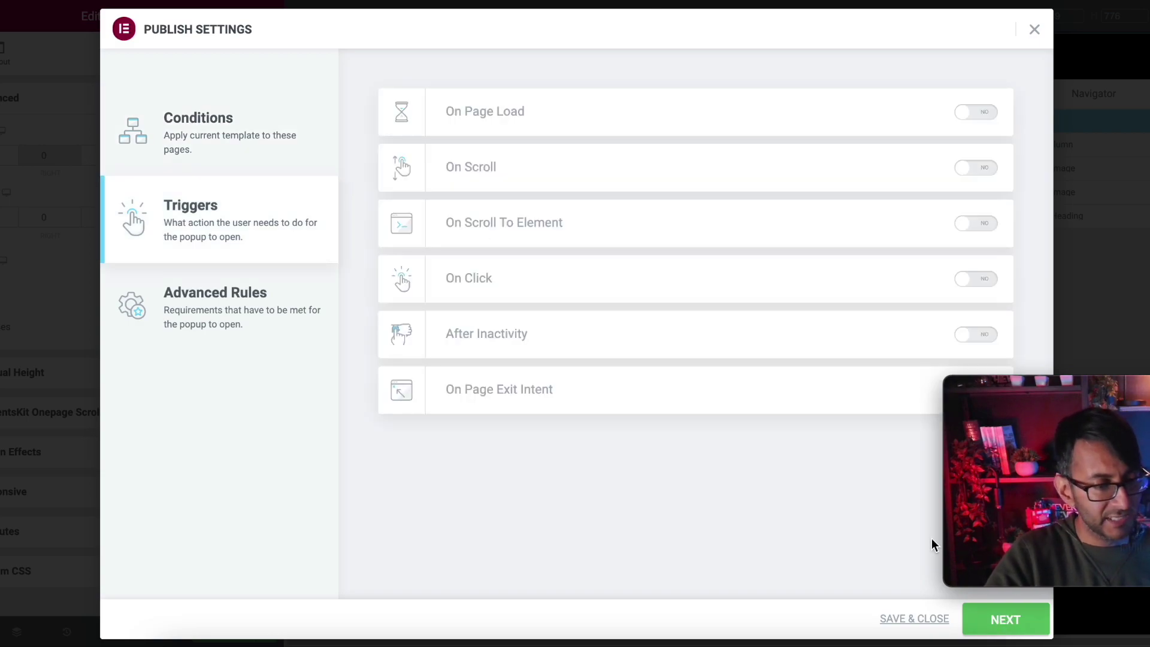
{"action": "left_click", "coordinate": [977, 113]}
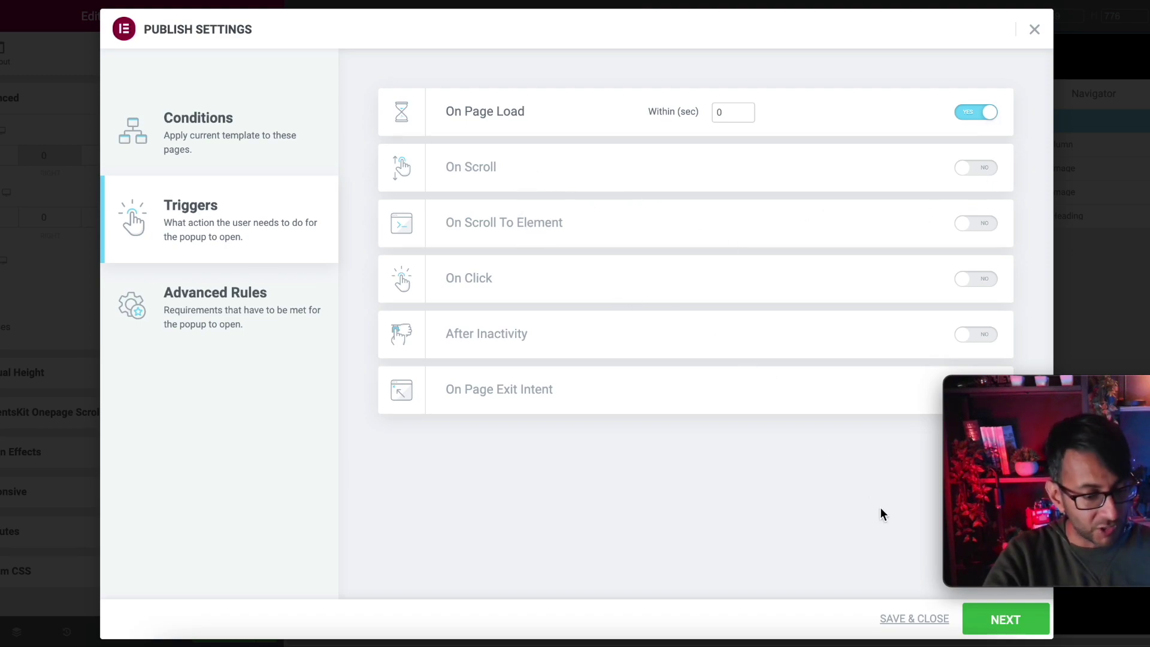
{"action": "left_click", "coordinate": [1006, 619]}
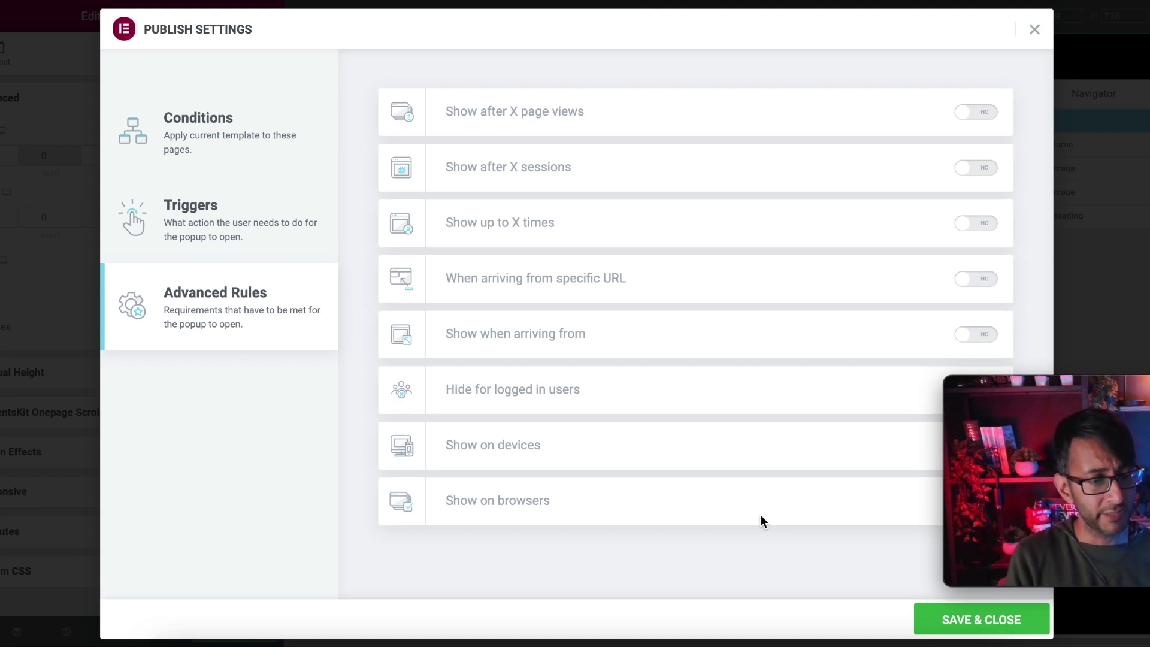
{"action": "mouse_move", "coordinate": [1036, 532]}
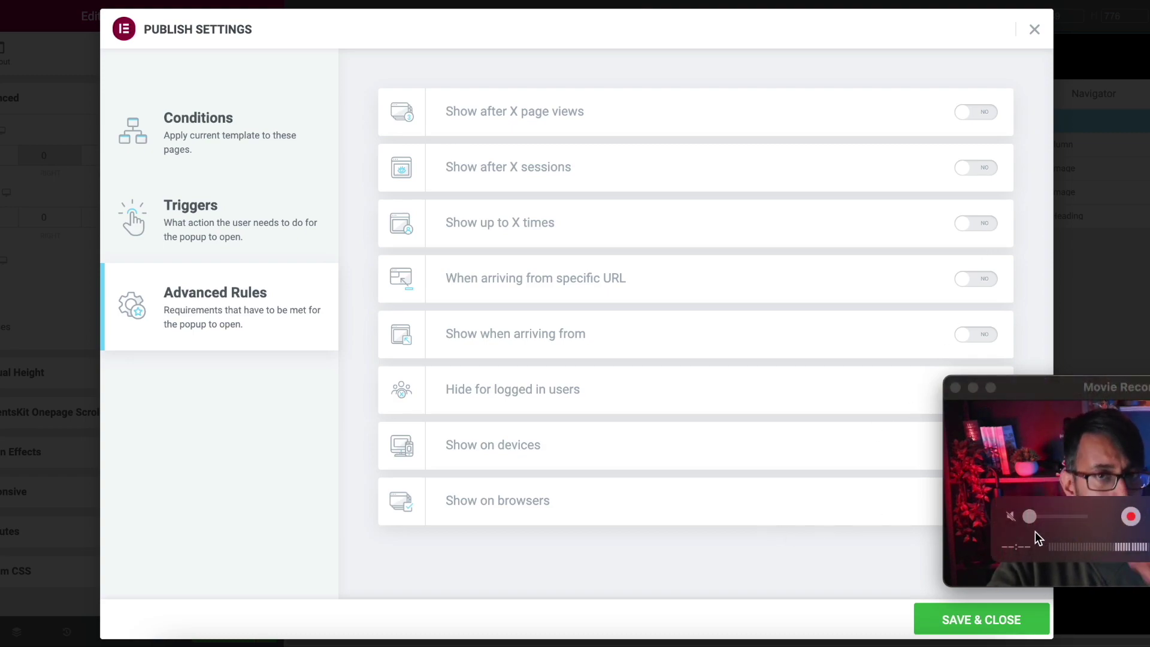
Save the popup's publish settings without enabling any advanced rules.
{"action": "left_click", "coordinate": [1000, 629]}
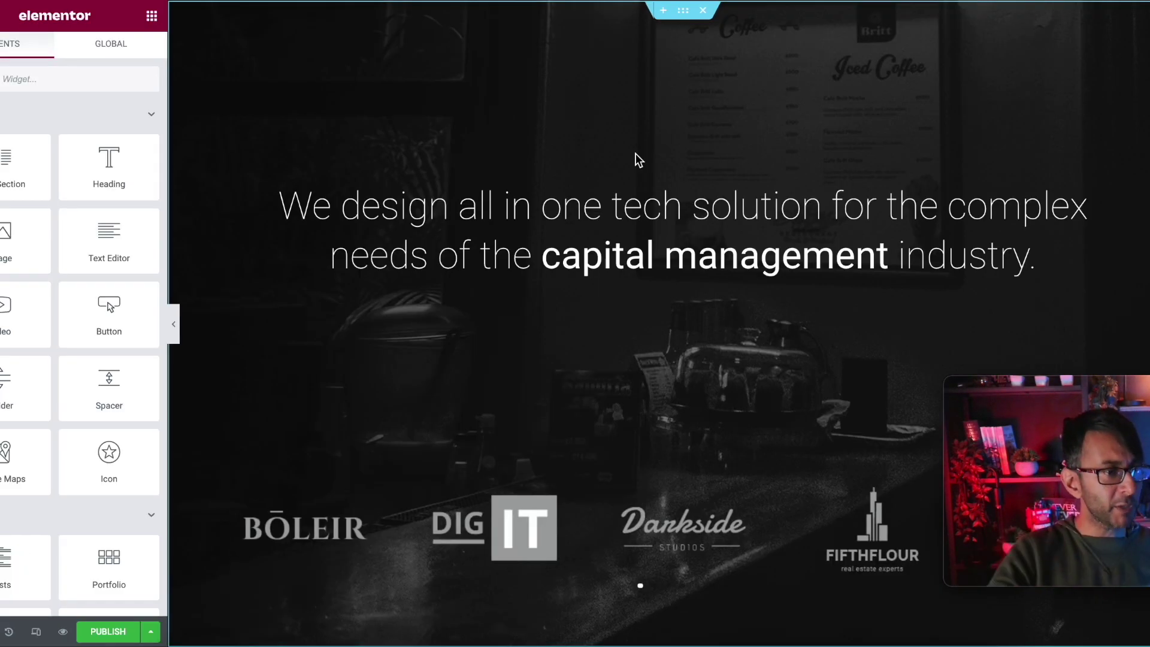
Look through the landing page in the editor, examining its hero heading, logo carousel, post grid and image sections.
{"action": "scroll", "coordinate": [759, 324], "scroll_direction": "down", "scroll_amount": 3}
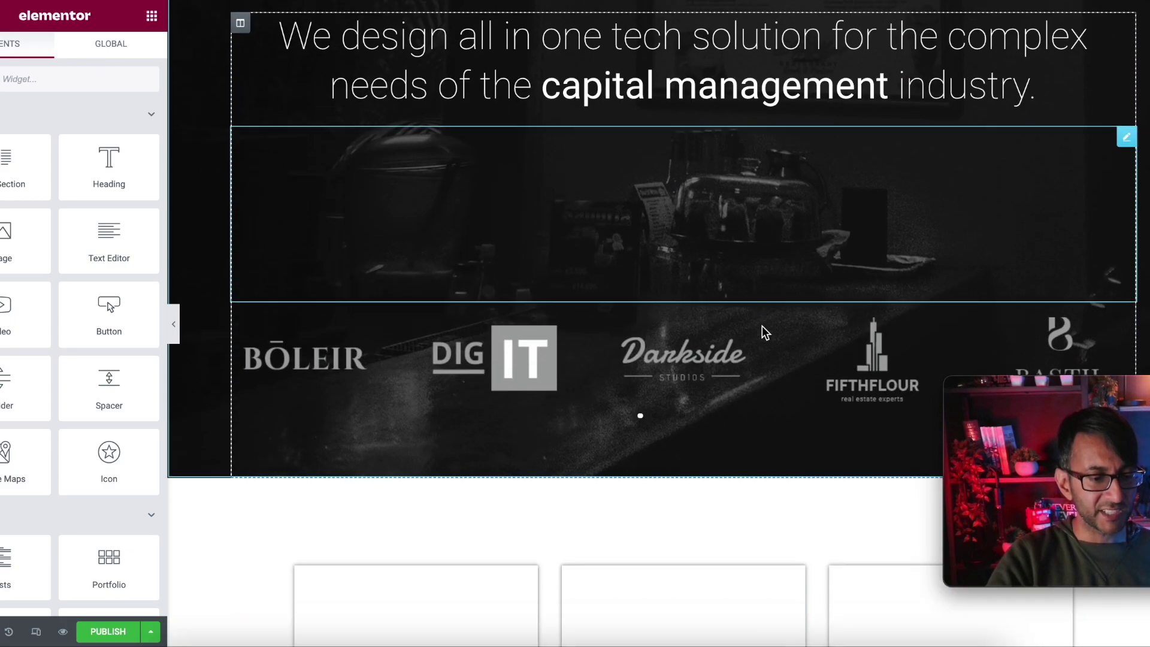
{"action": "scroll", "coordinate": [755, 314], "scroll_direction": "up", "scroll_amount": 3}
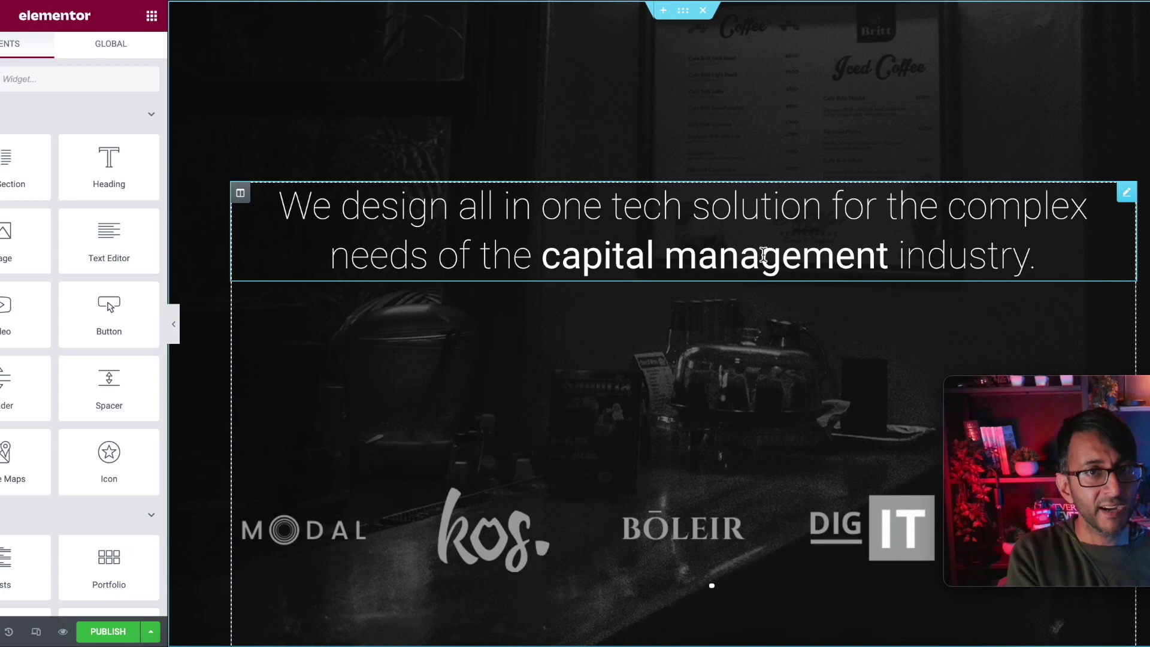
{"action": "scroll", "coordinate": [764, 254], "scroll_direction": "down", "scroll_amount": 10}
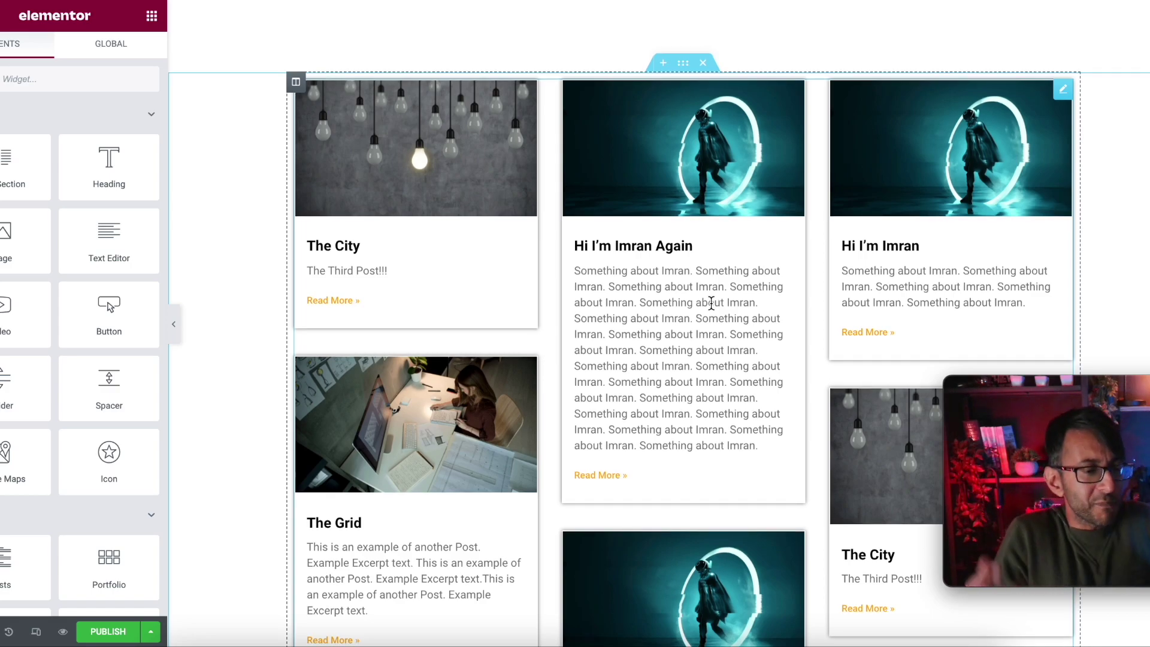
{"action": "scroll", "coordinate": [689, 287], "scroll_direction": "down", "scroll_amount": 10}
{"action": "scroll", "coordinate": [682, 351], "scroll_direction": "up", "scroll_amount": 5}
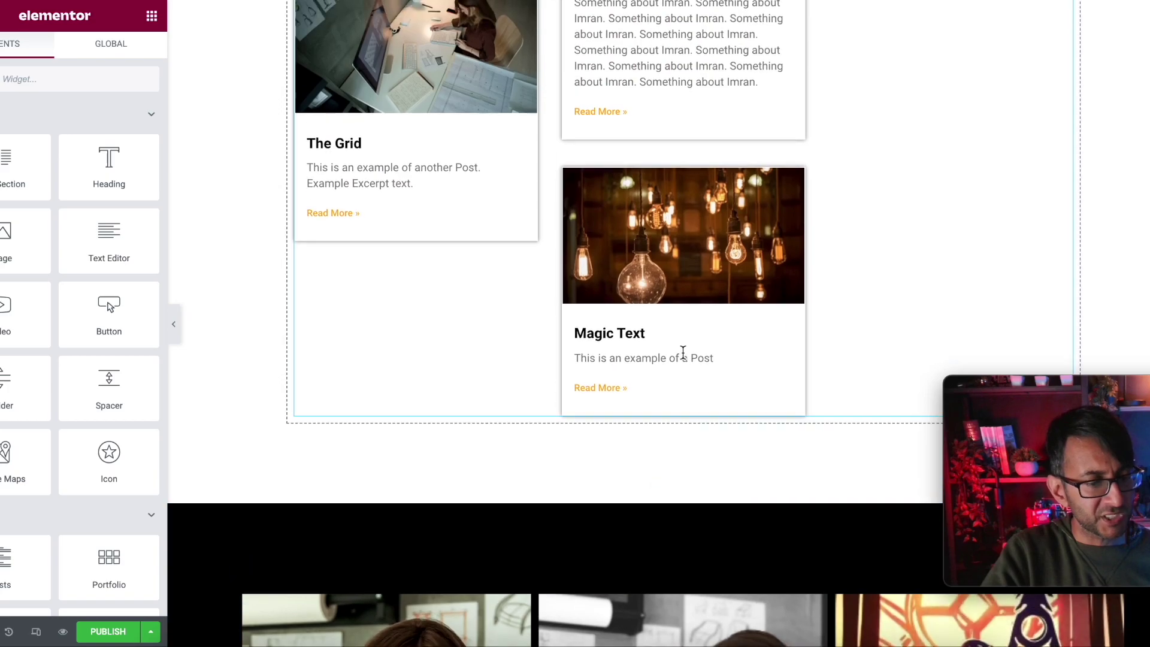
{"action": "scroll", "coordinate": [689, 362], "scroll_direction": "down", "scroll_amount": 5}
{"action": "scroll", "coordinate": [690, 361], "scroll_direction": "down", "scroll_amount": 10}
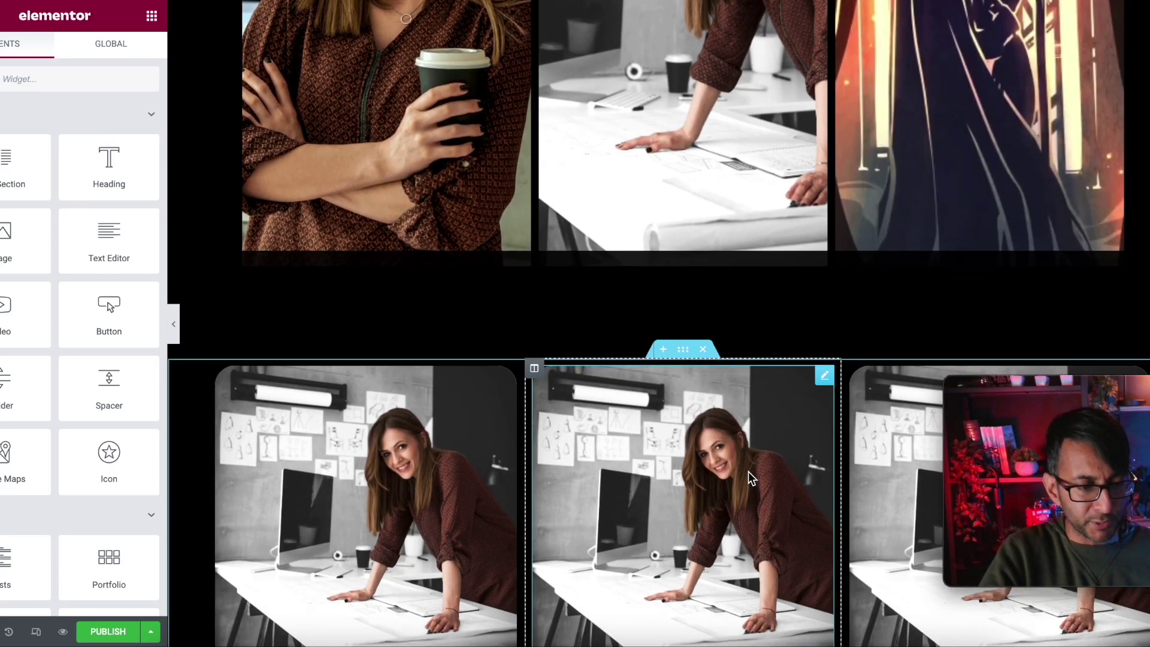
{"action": "scroll", "coordinate": [689, 360], "scroll_direction": "up", "scroll_amount": 10}
{"action": "scroll", "coordinate": [689, 359], "scroll_direction": "down", "scroll_amount": 5}
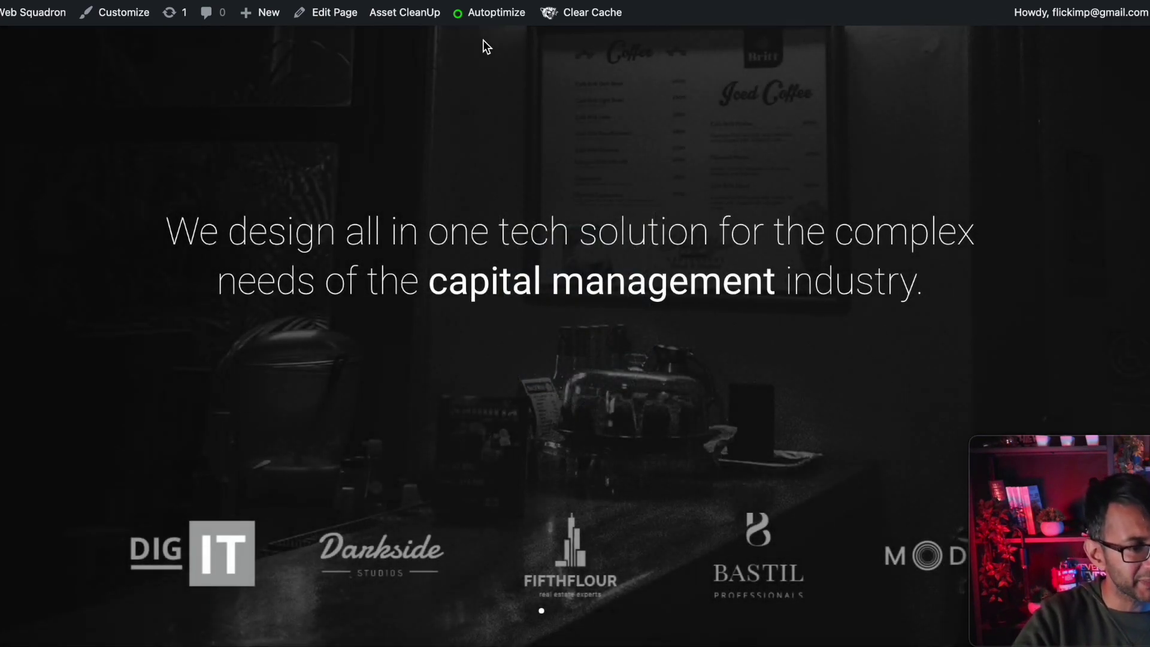
Reload the live landing page to test the popup on page load.
{"action": "key", "text": "super+r"}
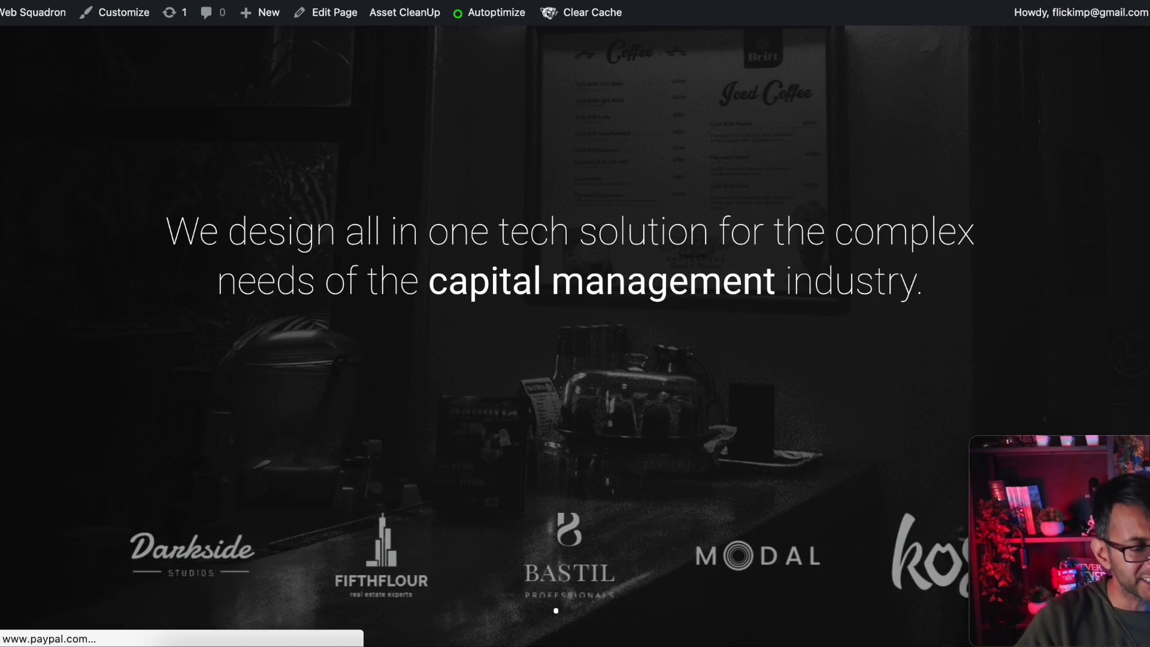